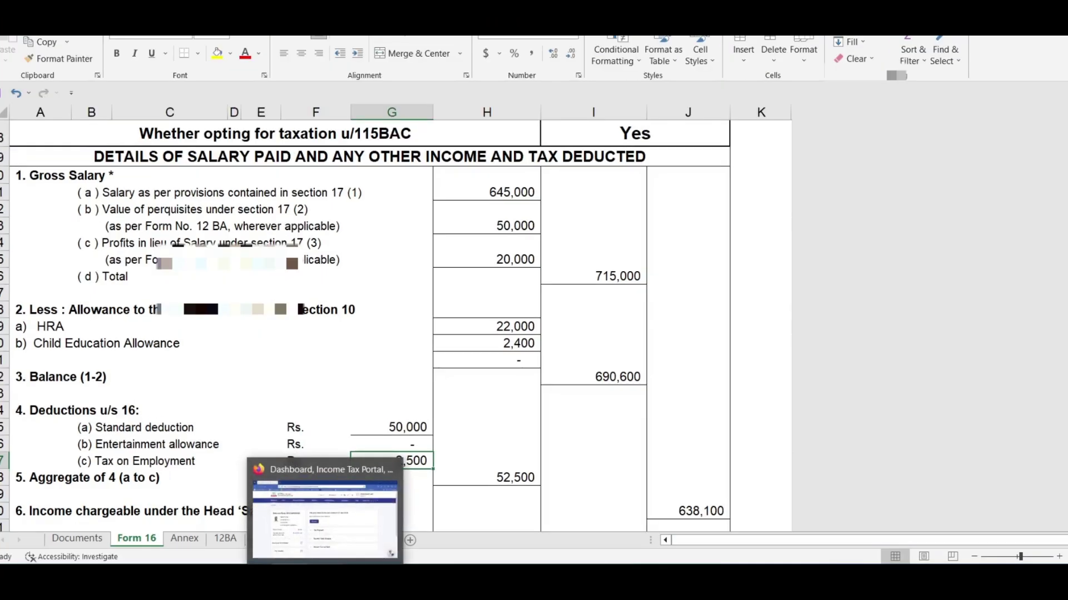
Go to e-File > Income Tax Returns > Download Pre-Filled Data and expand the assessment year list
left_click(329, 526)
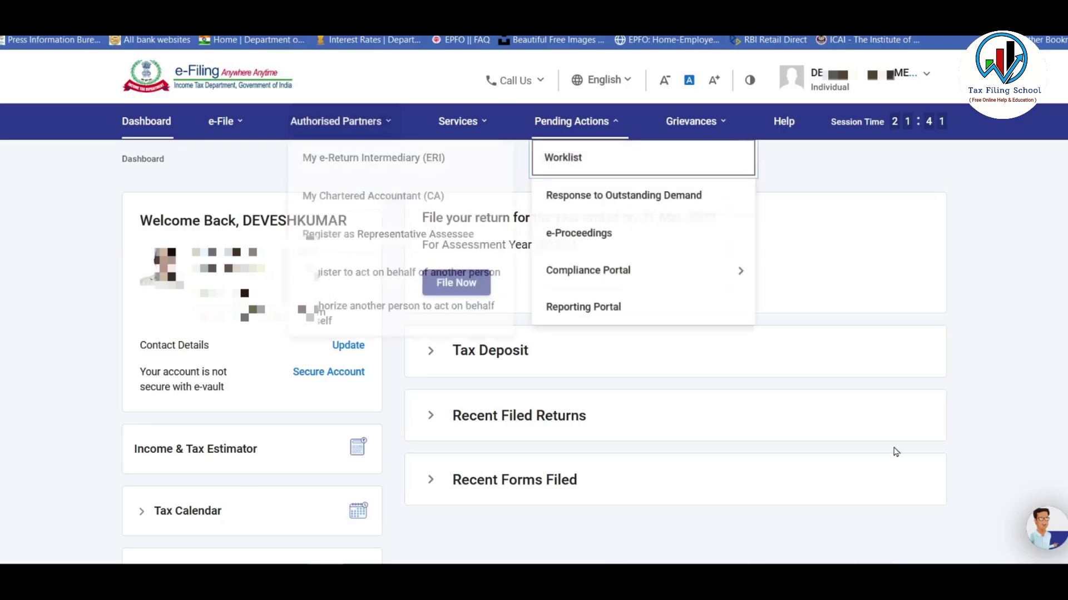
mouse_move(229, 126)
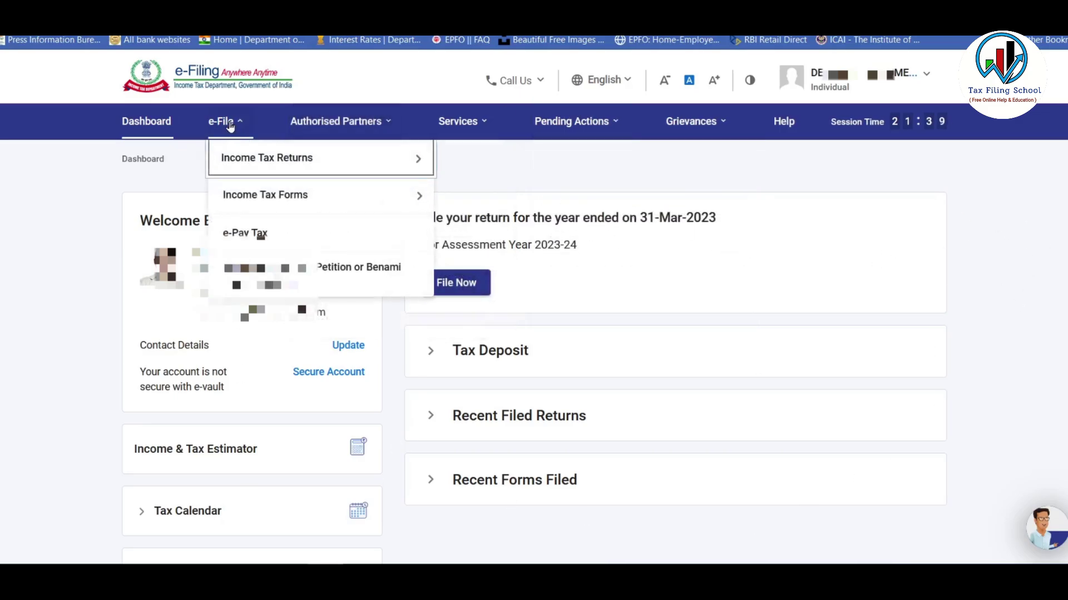
mouse_move(262, 160)
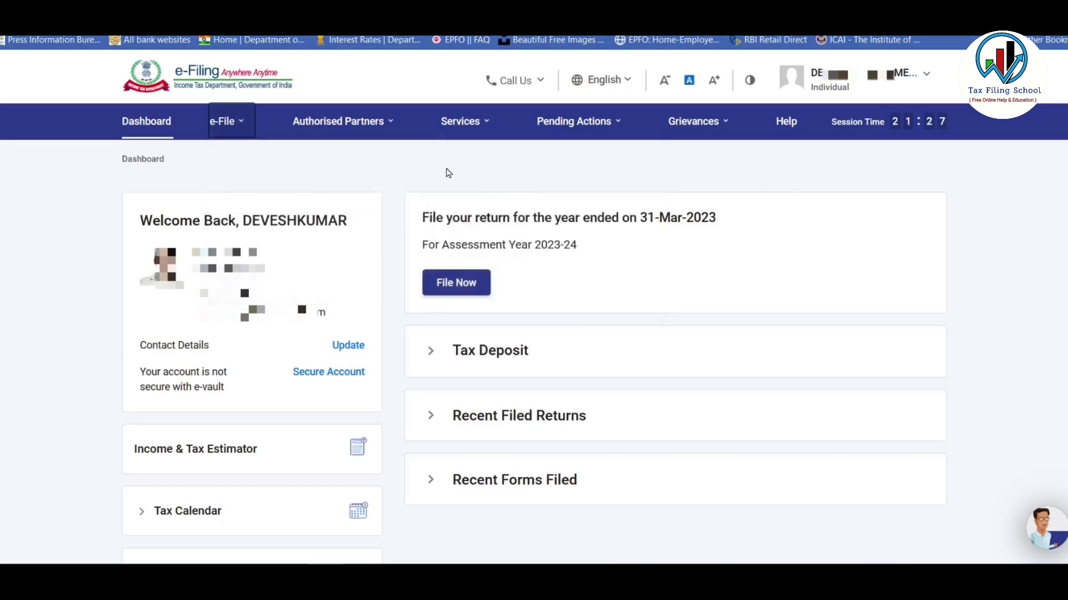
mouse_move(464, 123)
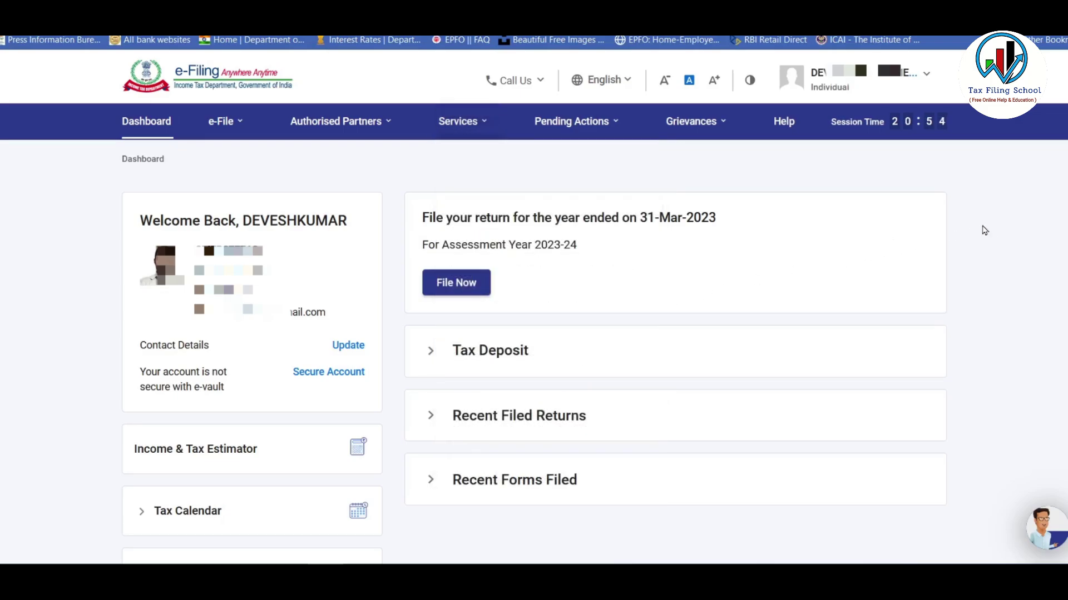
mouse_move(225, 129)
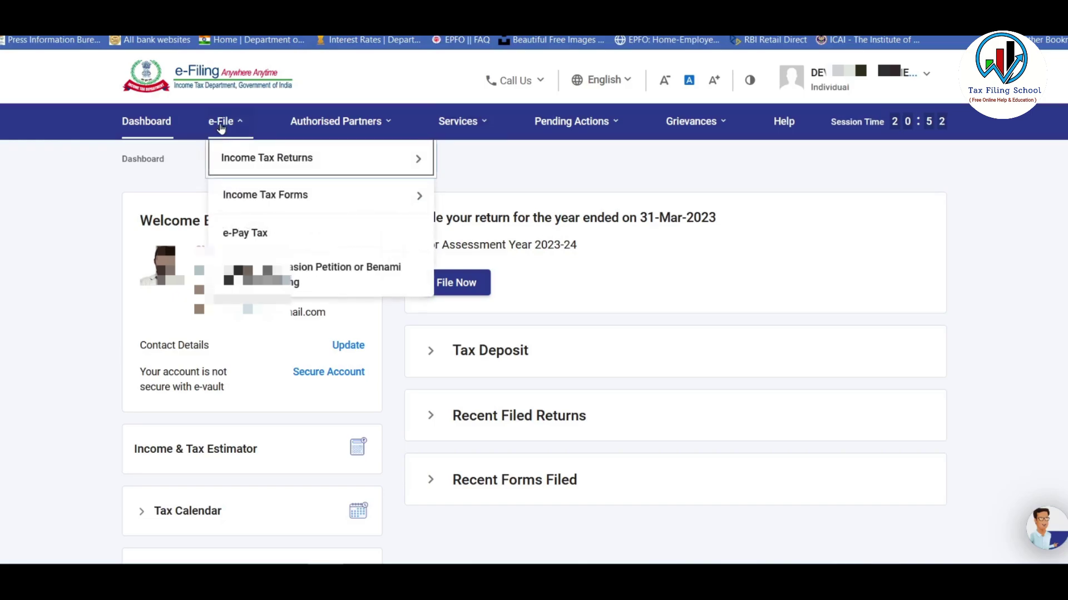
mouse_move(257, 158)
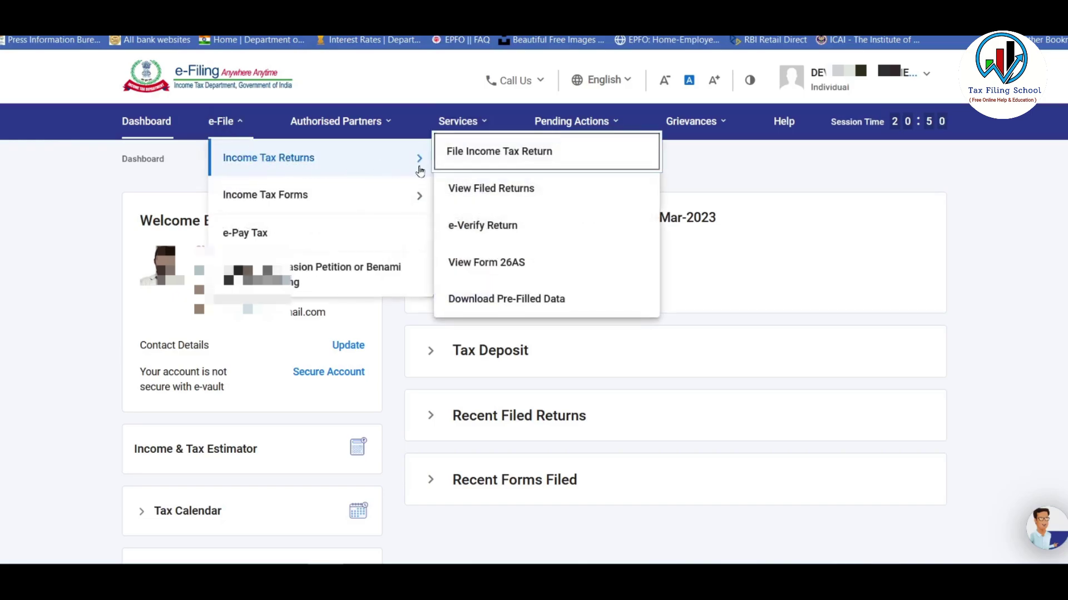
left_click(583, 299)
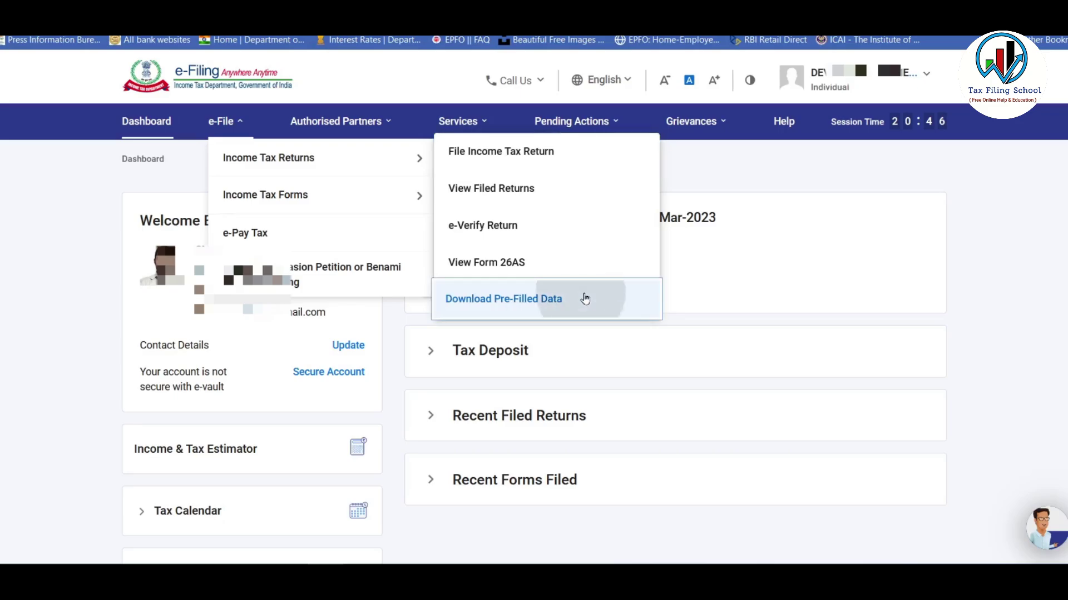
left_click(271, 277)
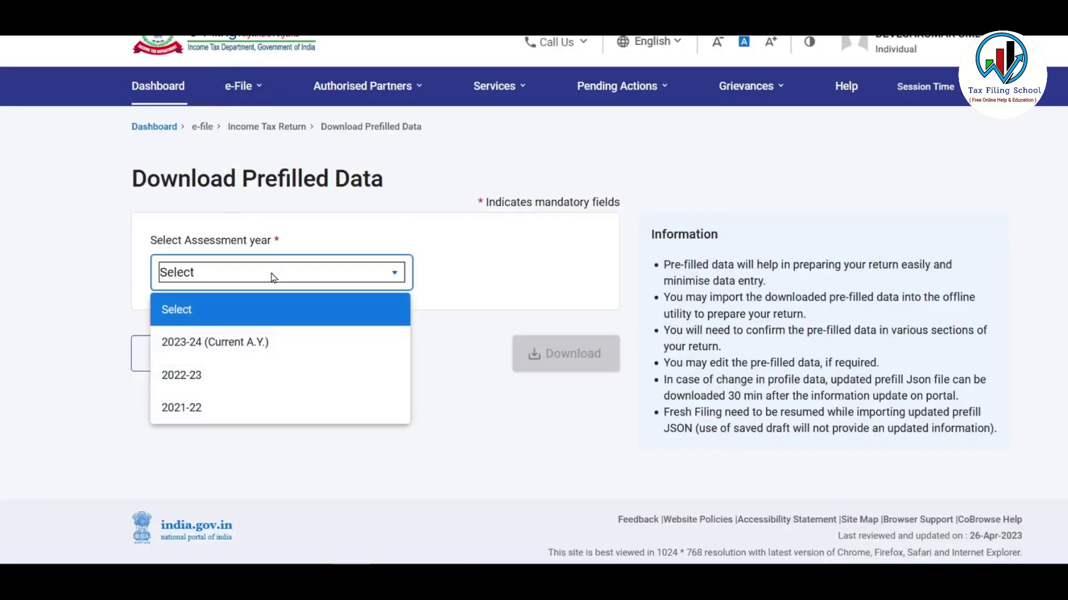
Download the 2023-24 (Current A.Y.) prefill JSON, confirm it is in ITR demo, then log out
left_click(278, 344)
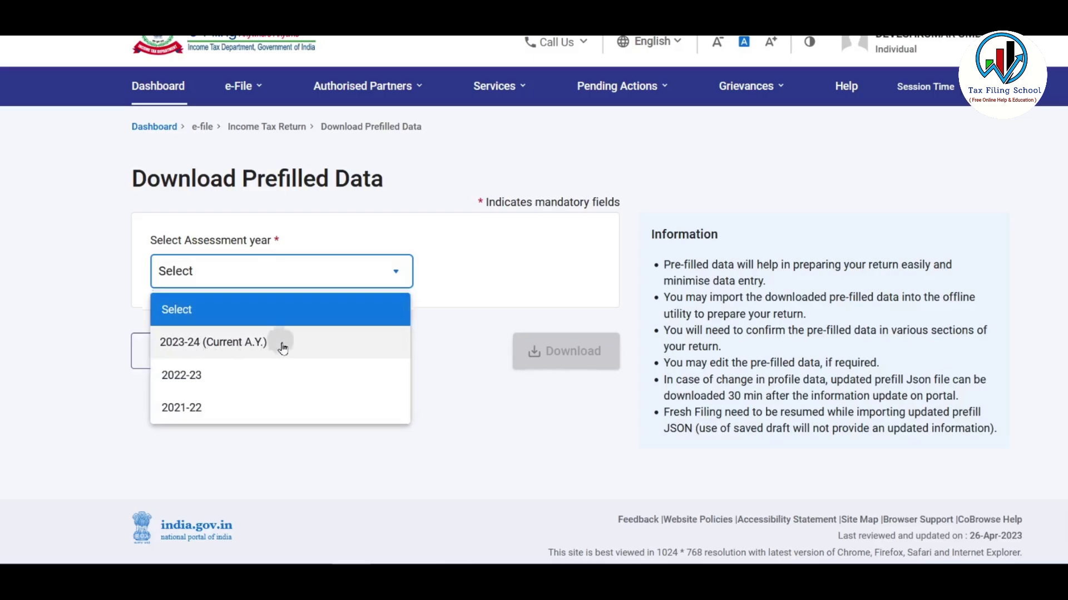
left_click(573, 361)
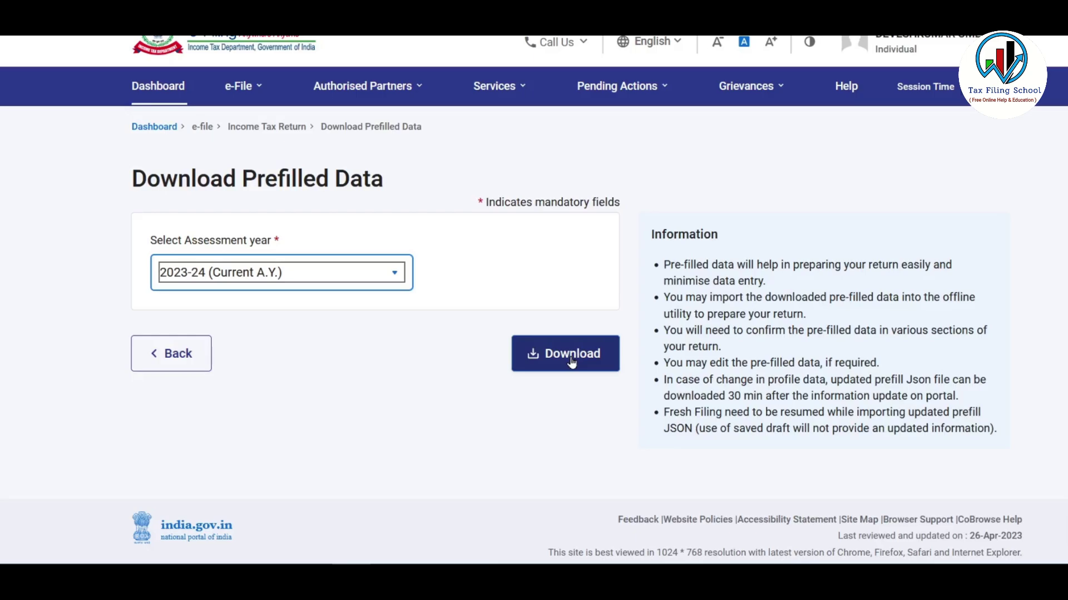
left_click(573, 361)
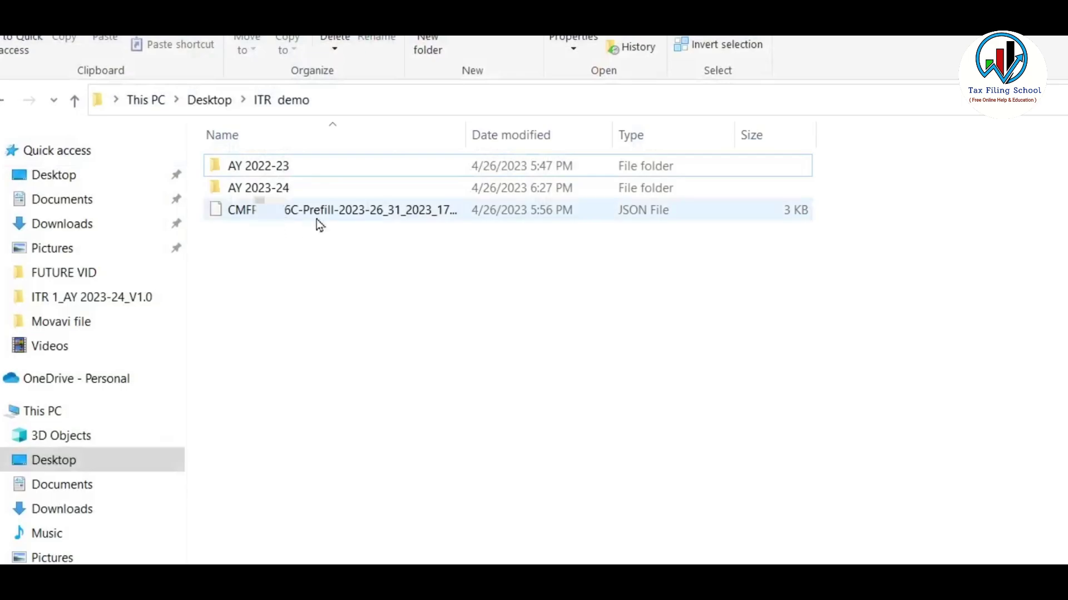
left_click(336, 214)
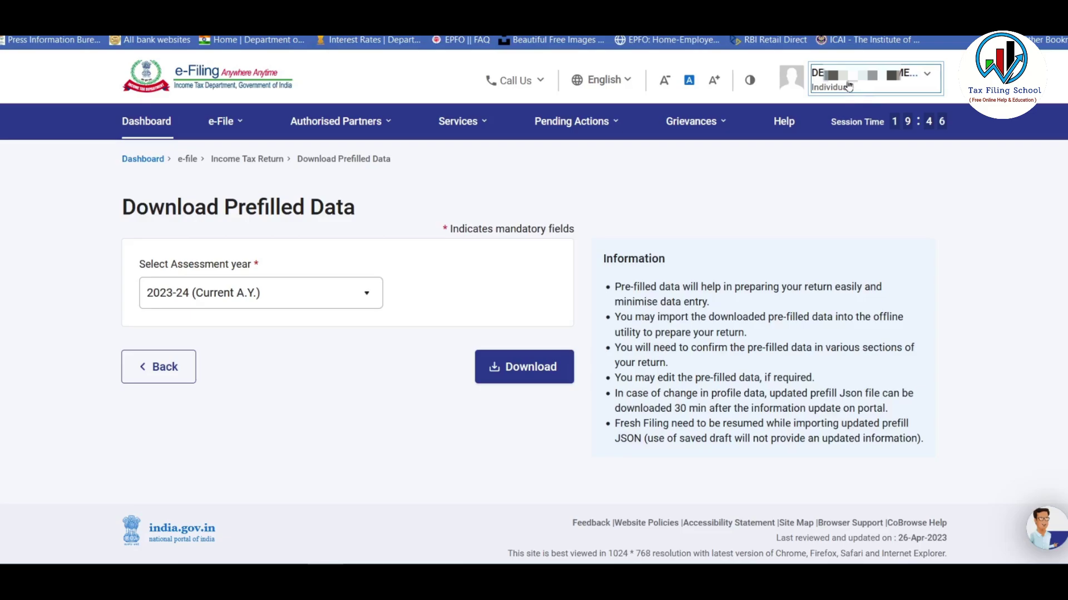
left_click(849, 85)
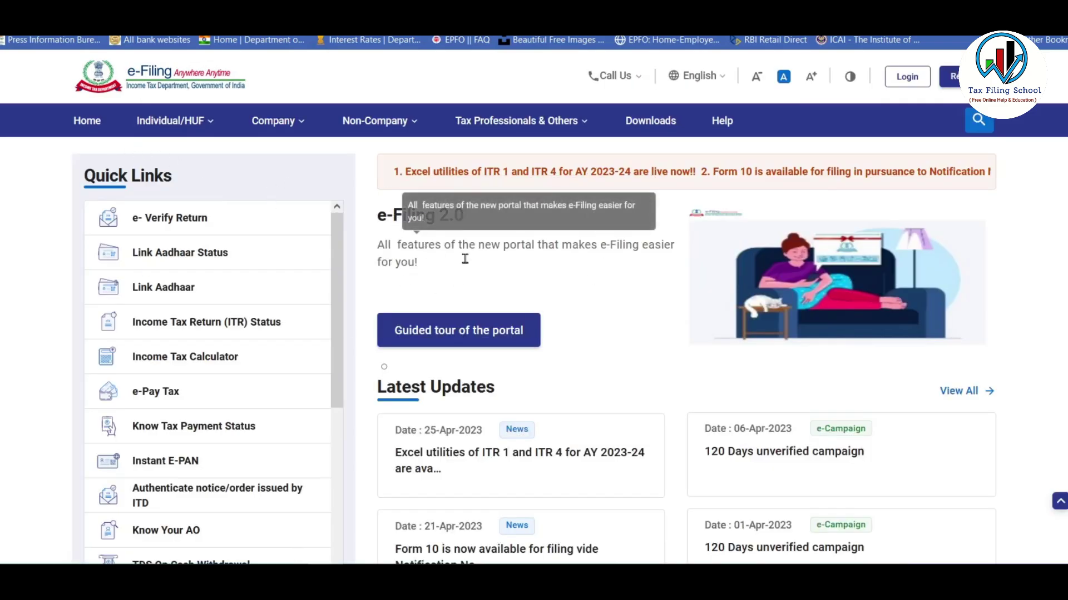
Scroll the portal's Downloads page to the ITR 1 Excel utility for AY 2023-24
left_click(650, 122)
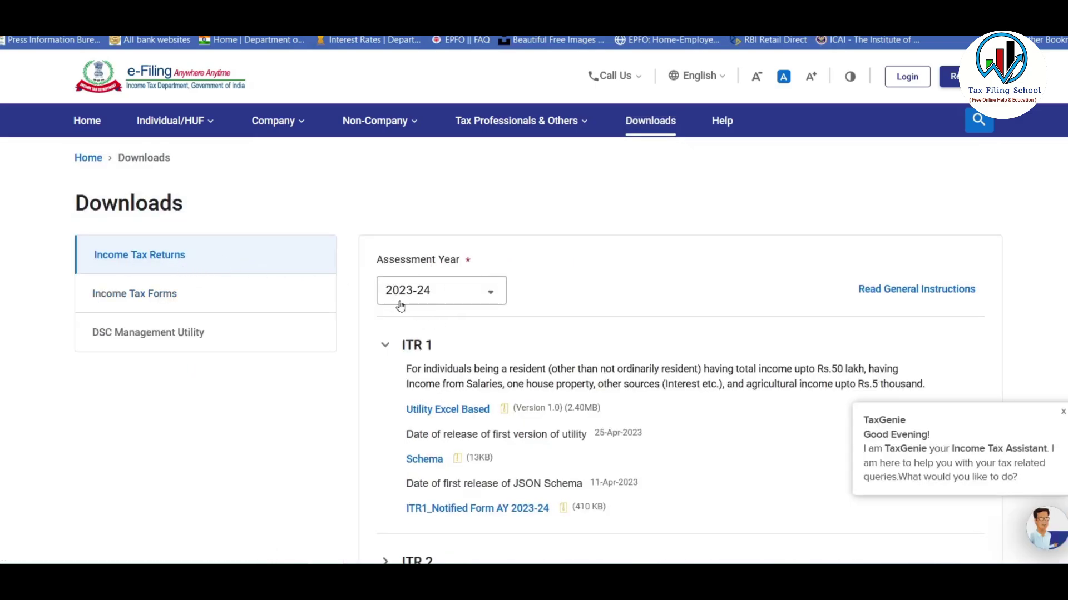
scroll(599, 247, "down", 1)
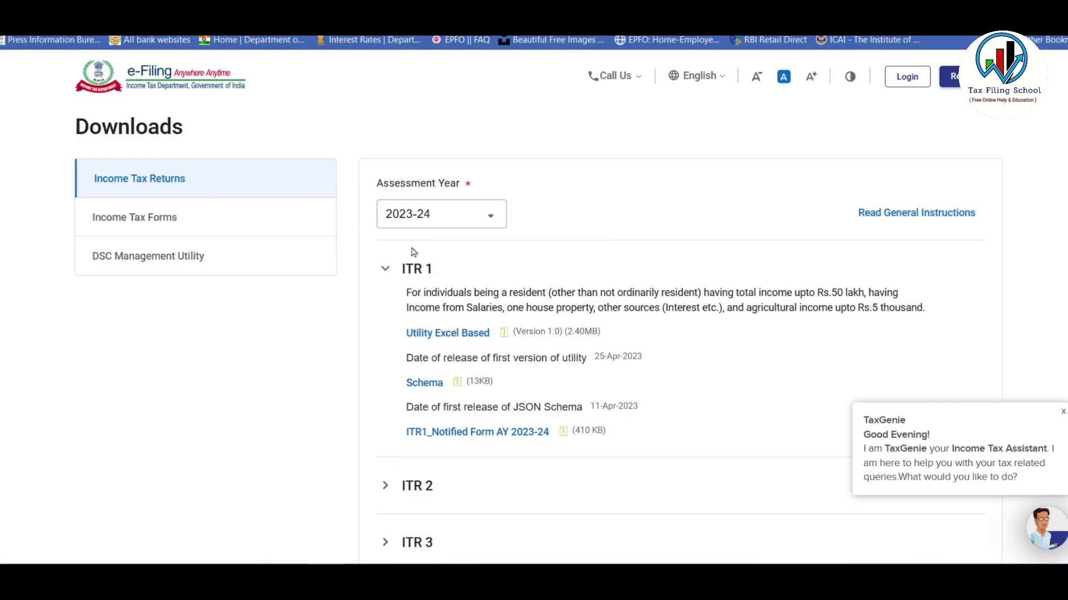
scroll(518, 206, "down", 1)
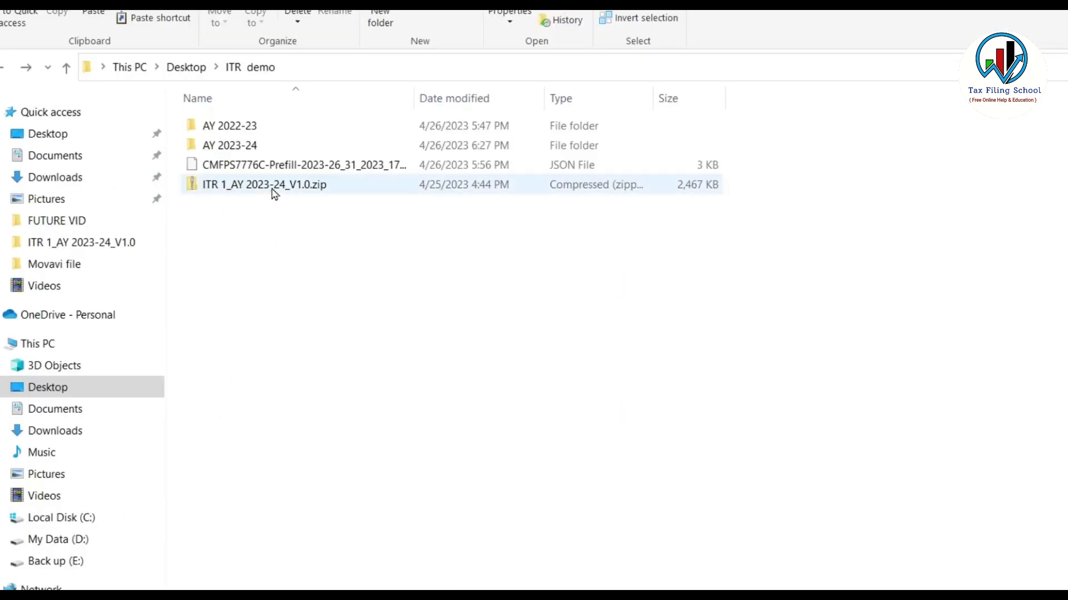
Extract ITR 1_AY 2023-24_V1.0.zip with 7-Zip and open ITR 1_AY 2023-24_V1.0.xlsm
right_click(273, 190)
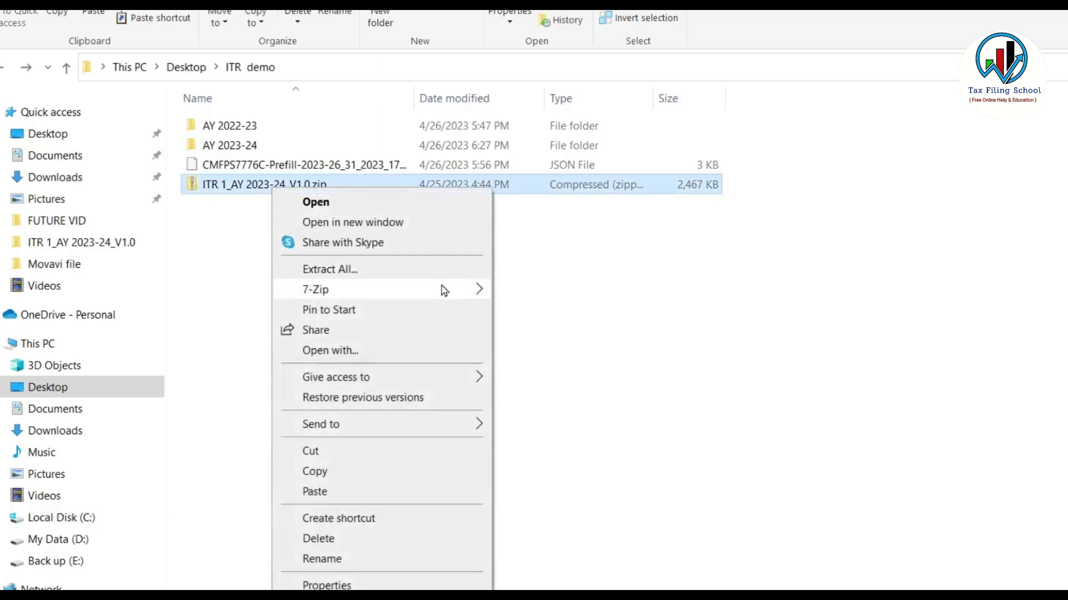
mouse_move(376, 297)
left_click(603, 373)
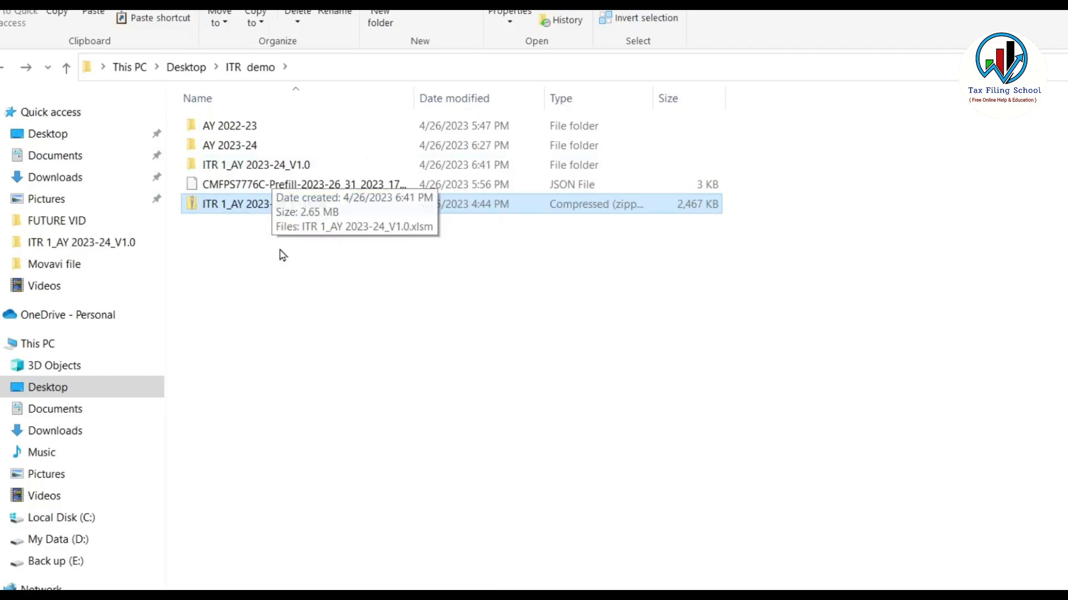
double_click(275, 167)
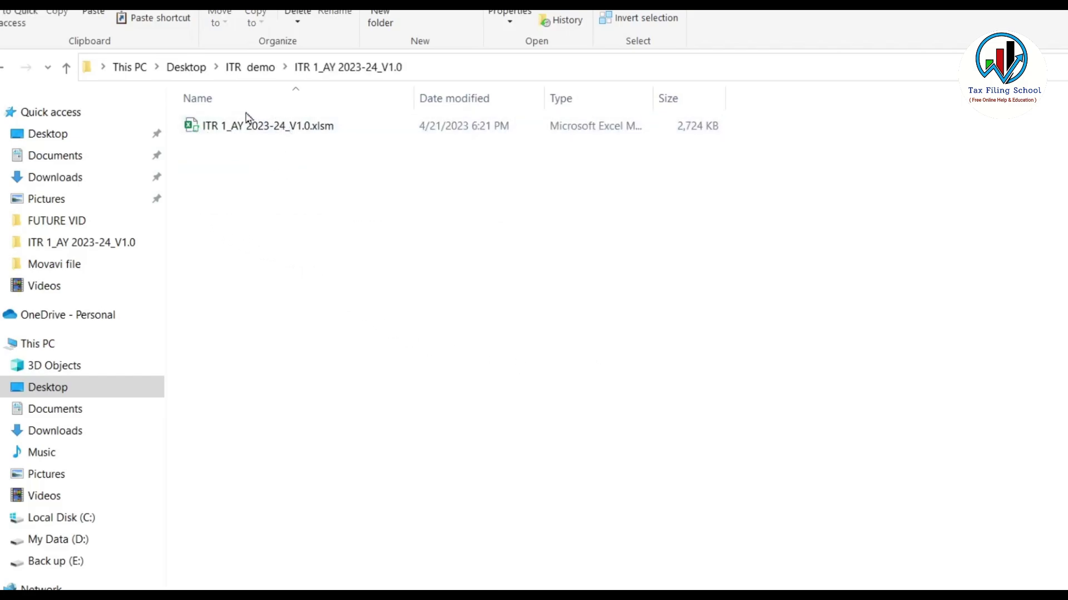
double_click(297, 128)
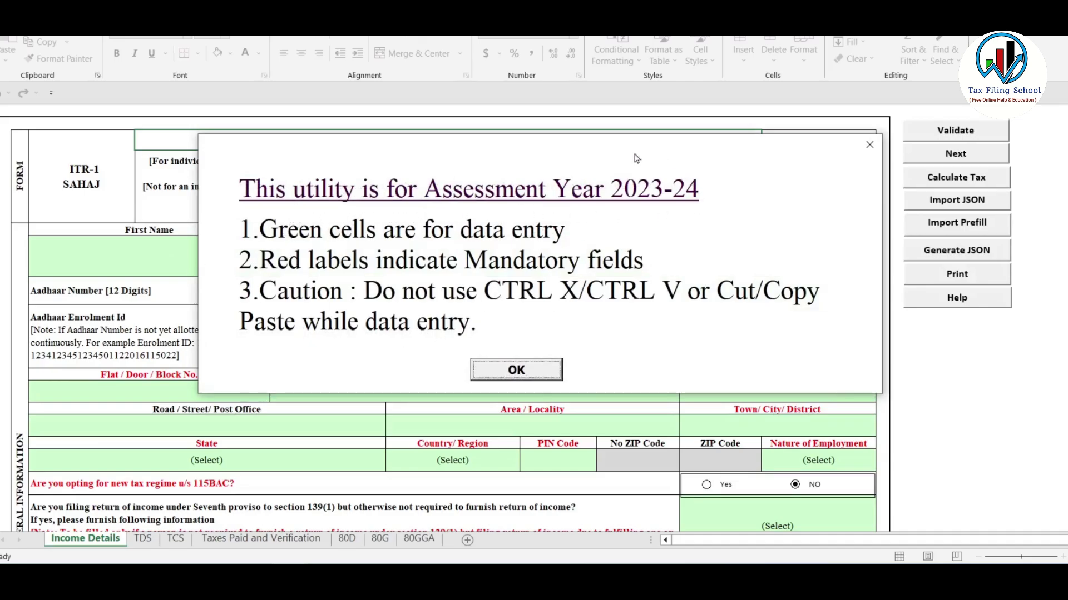
Dismiss the Assessment Year 2023-24 notice and scroll through the Income Details form
left_click(527, 371)
scroll(490, 248, "down", 15)
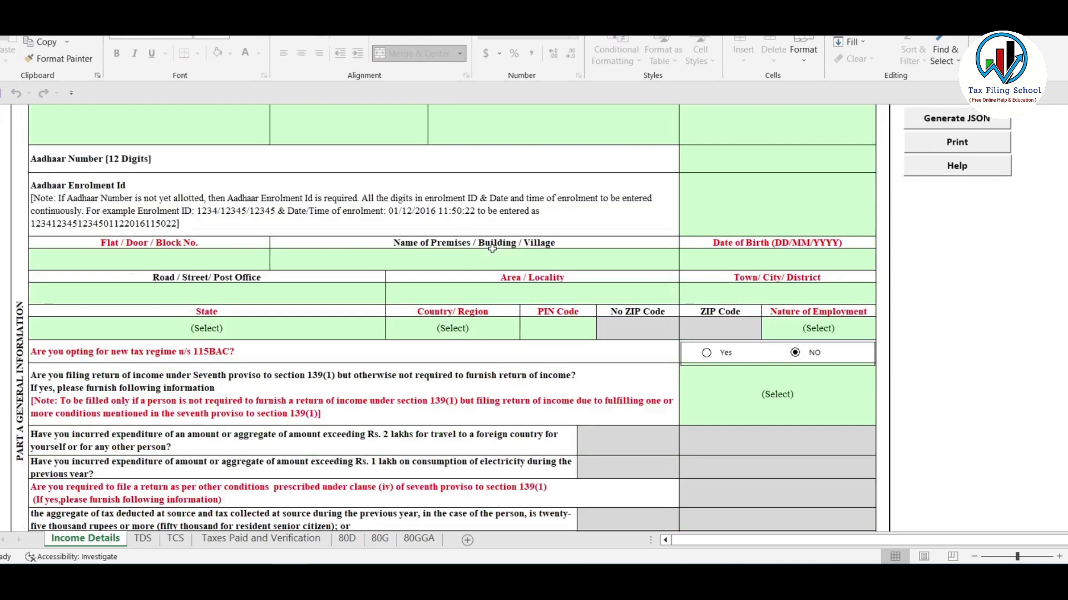
scroll(508, 258, "down", 5)
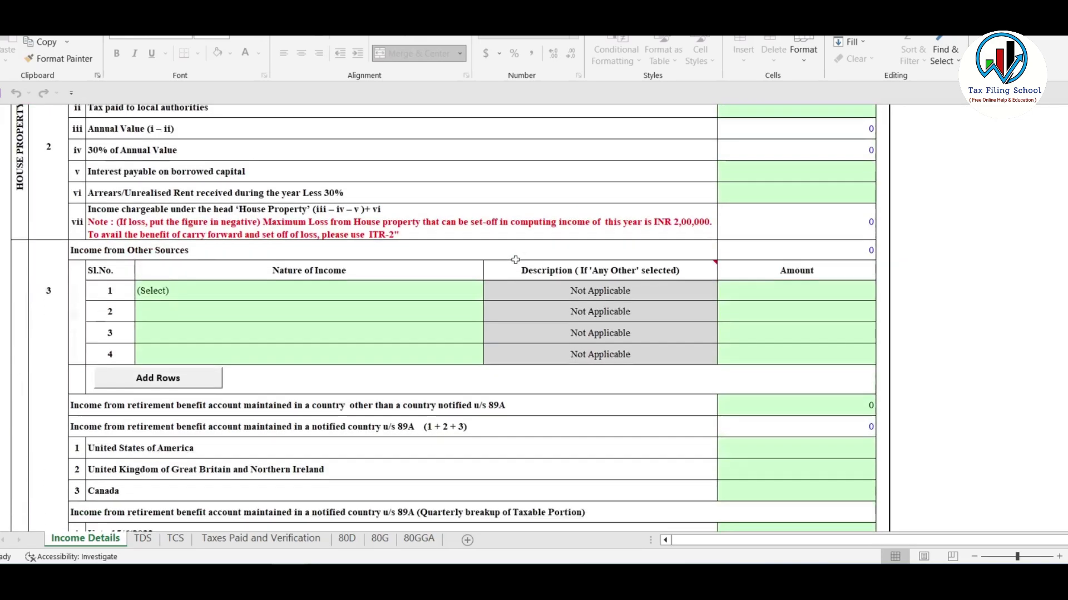
scroll(508, 258, "up", 15)
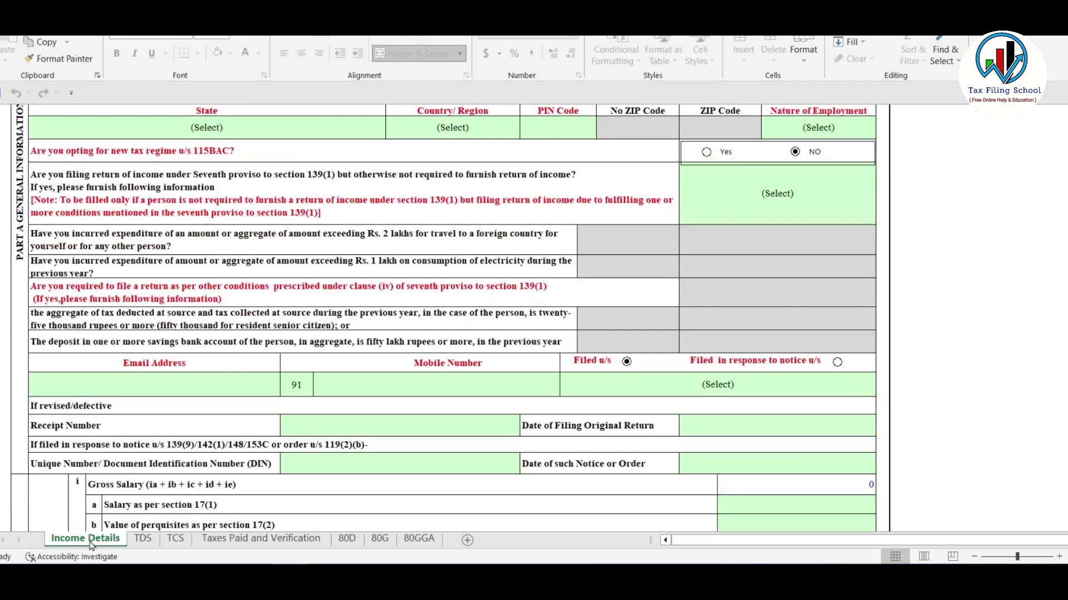
Look through the TDS, TCS, Taxes Paid, 80D, 80G and 80GGA sheets, then return to Income Details
left_click(142, 539)
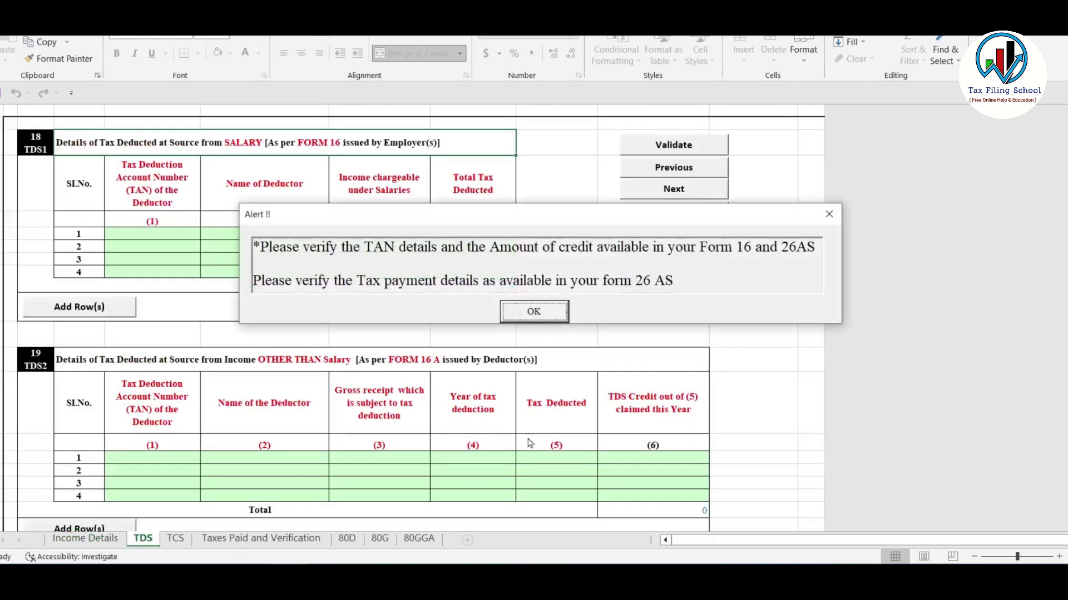
left_click(514, 318)
left_click(175, 539)
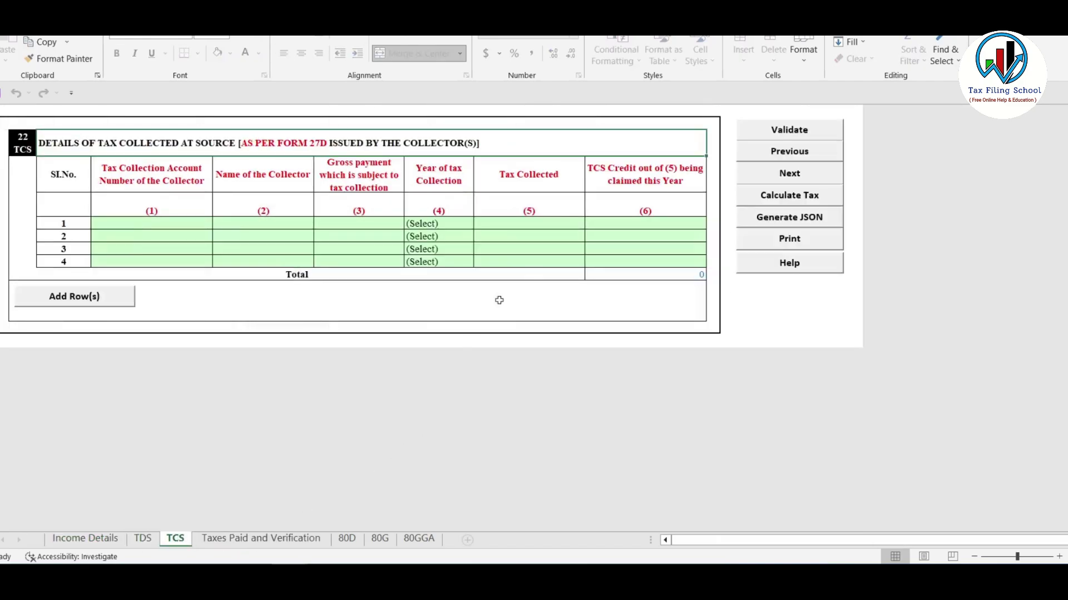
left_click(253, 536)
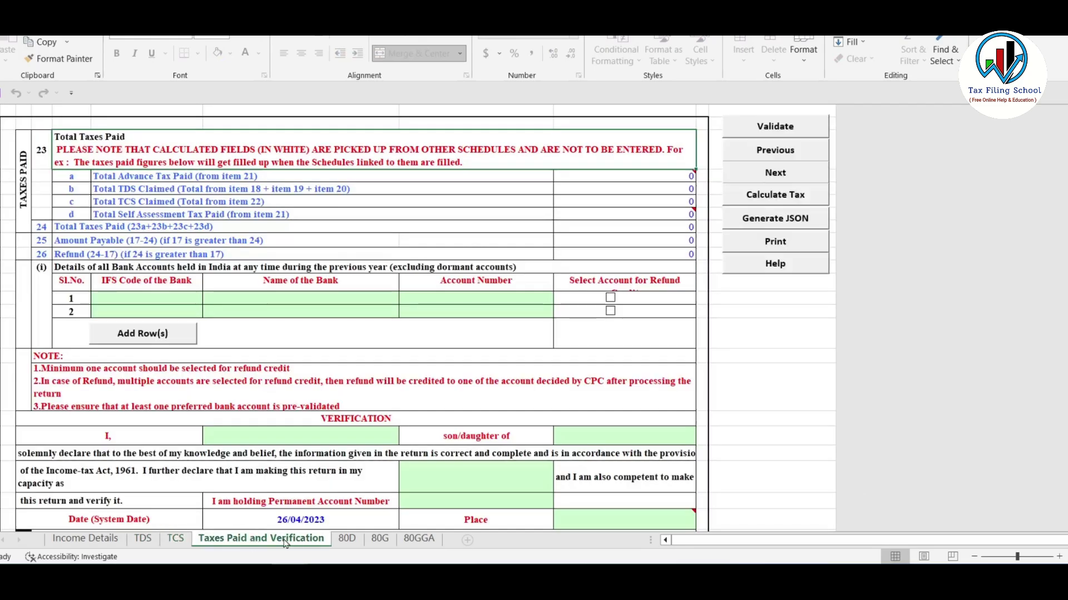
left_click(350, 542)
left_click(380, 539)
left_click(419, 538)
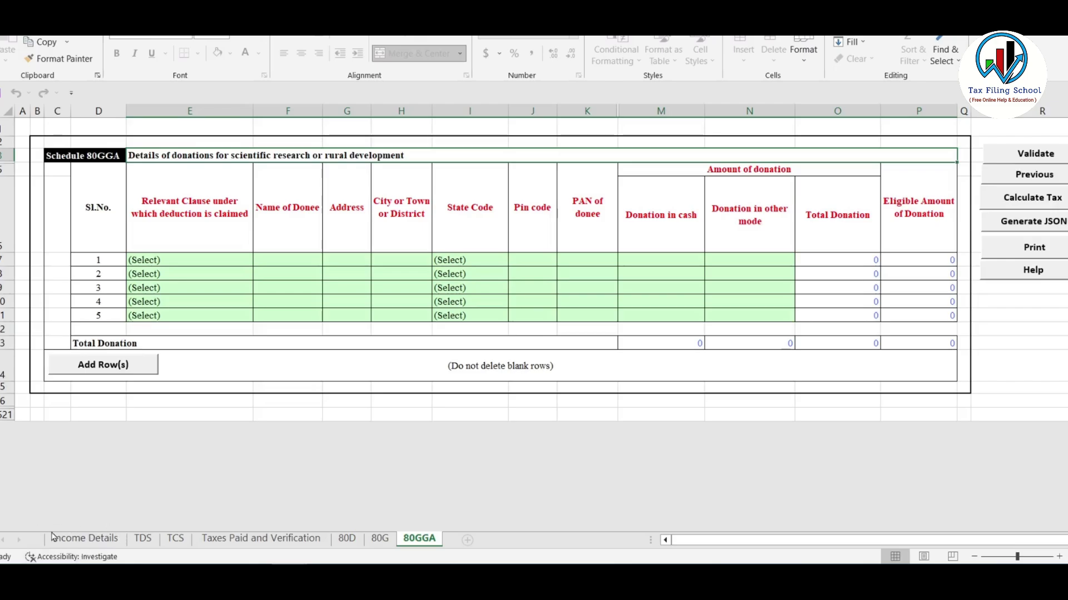
left_click(88, 539)
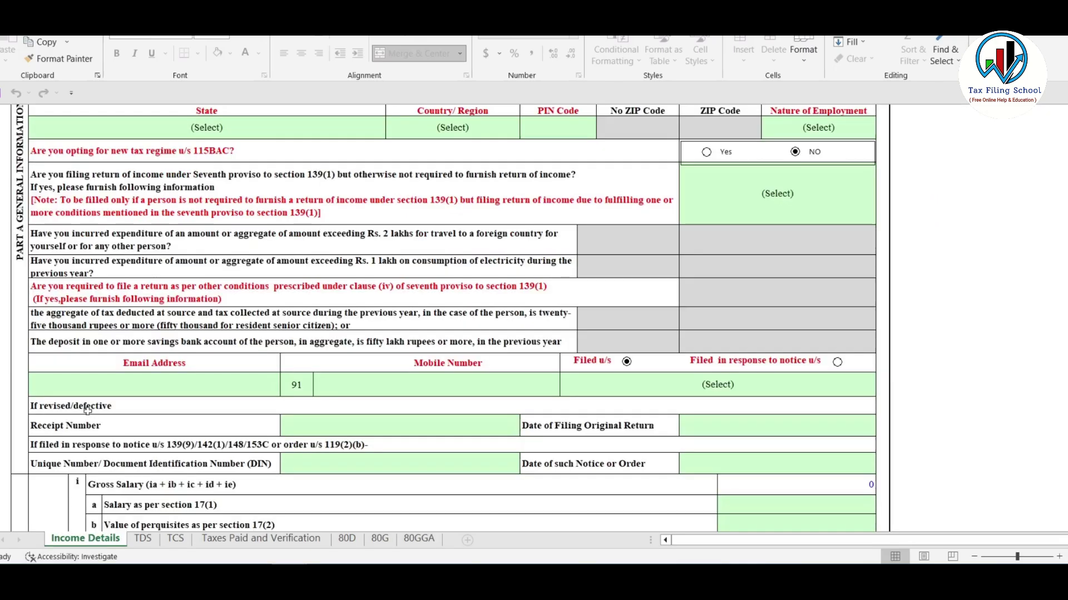
scroll(732, 295, "up", 5)
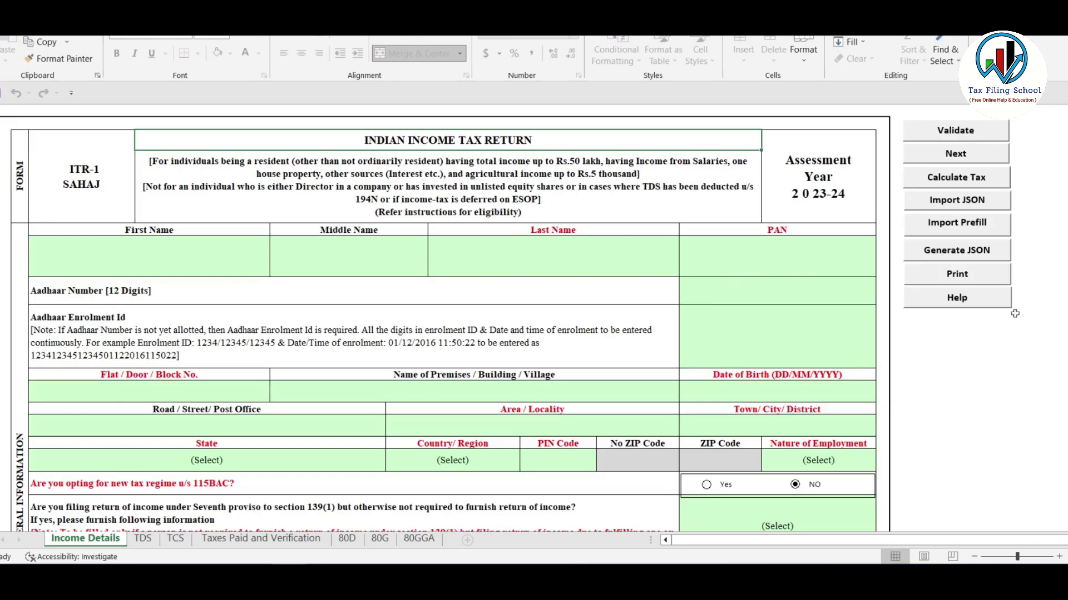
Import the Prefill JSON from the Desktop to fill name, PAN, Aadhaar, birth date and address
left_click(959, 225)
left_click(534, 379)
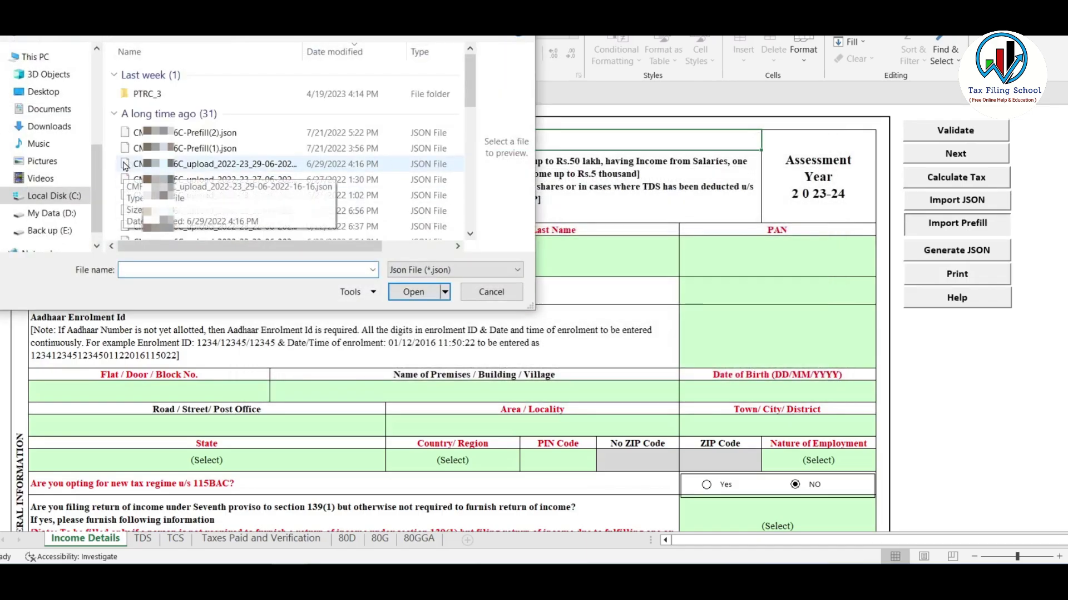
left_click(43, 92)
left_click(178, 120)
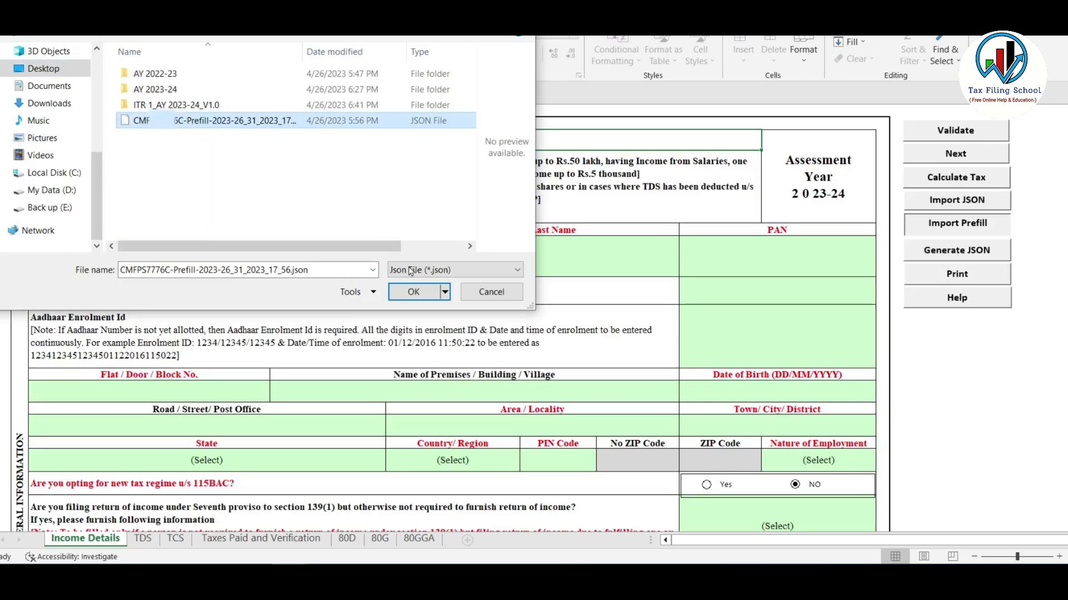
left_click(413, 292)
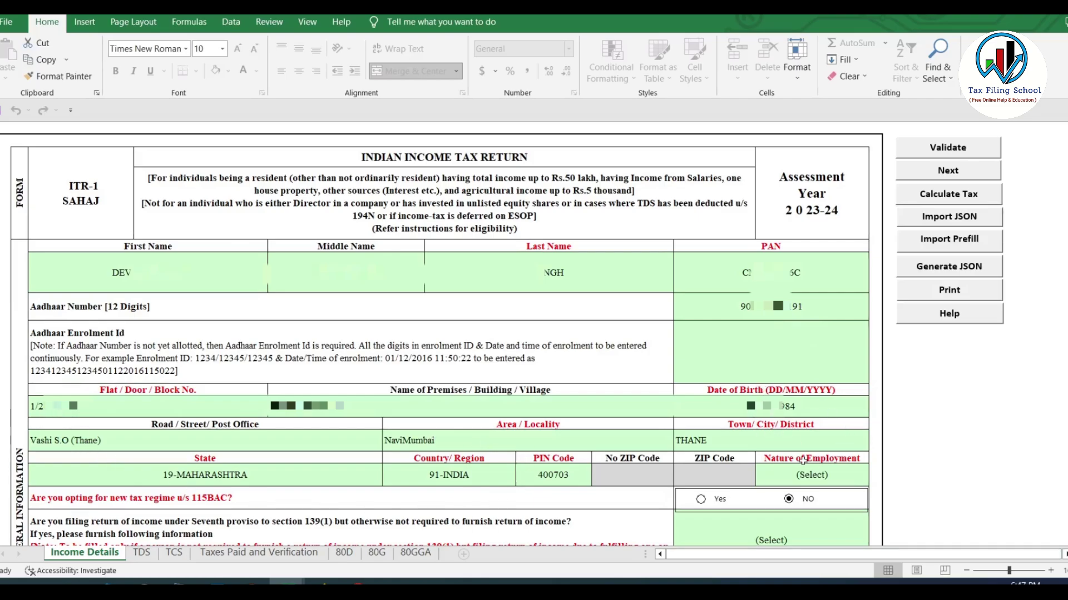
Set Nature of Employment to Others
scroll(516, 458, "down", 5)
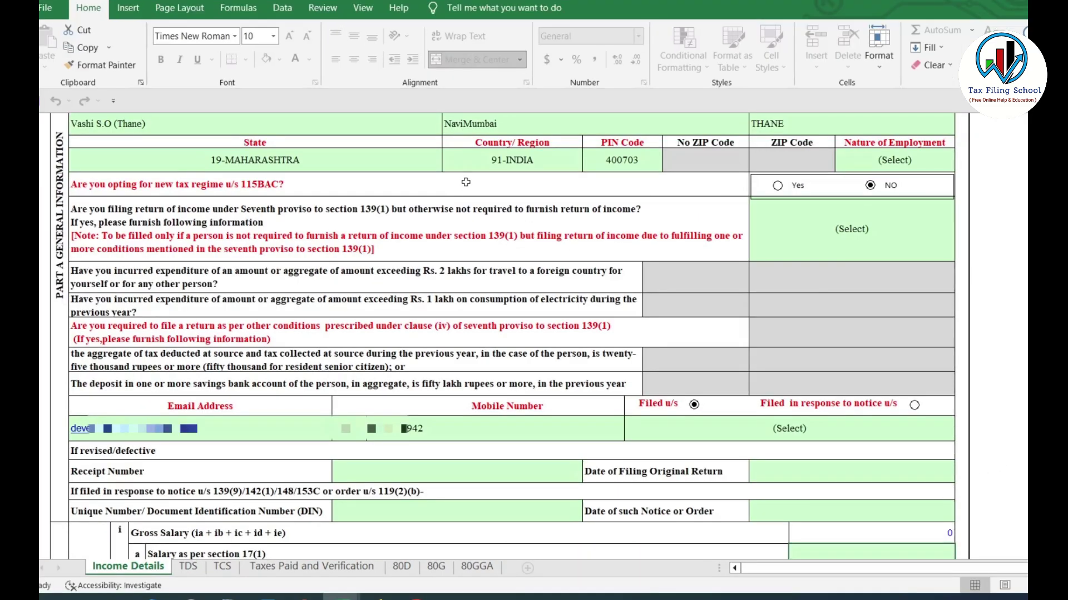
left_click(915, 163)
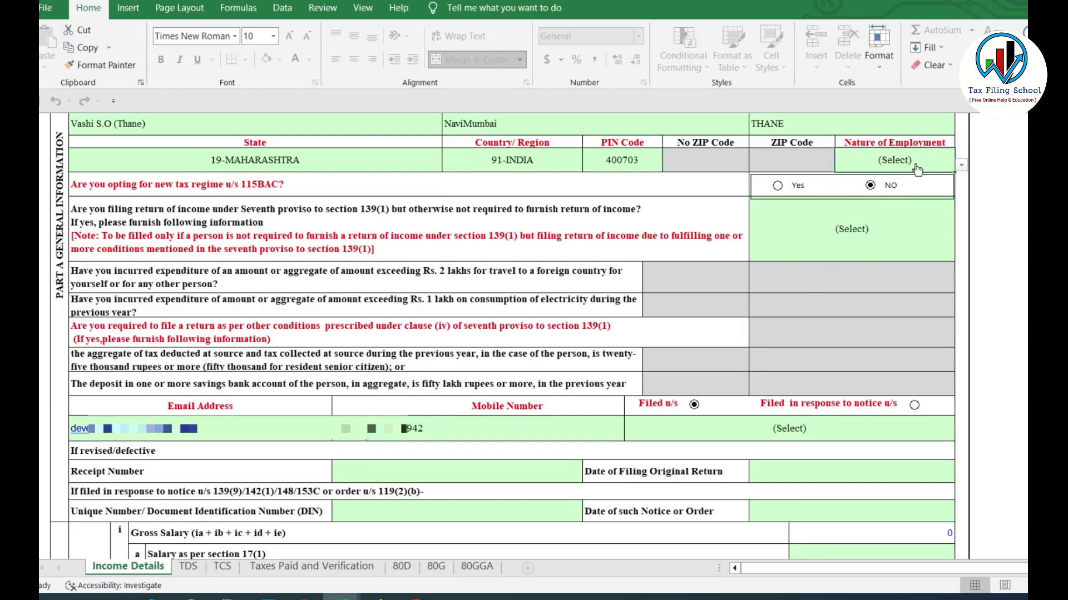
left_click(962, 165)
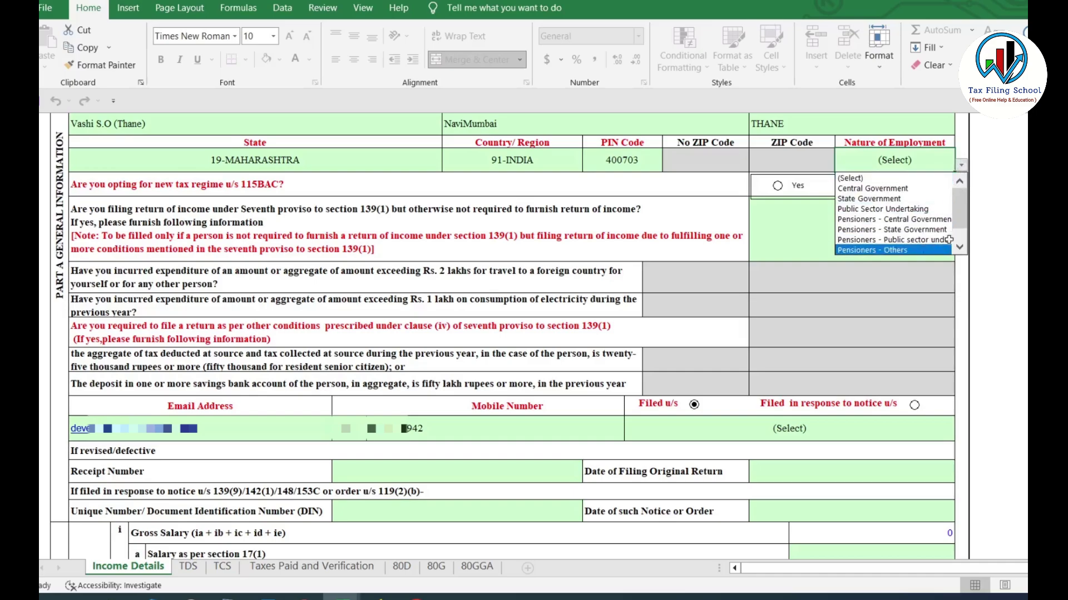
left_click_drag(962, 223, 963, 238)
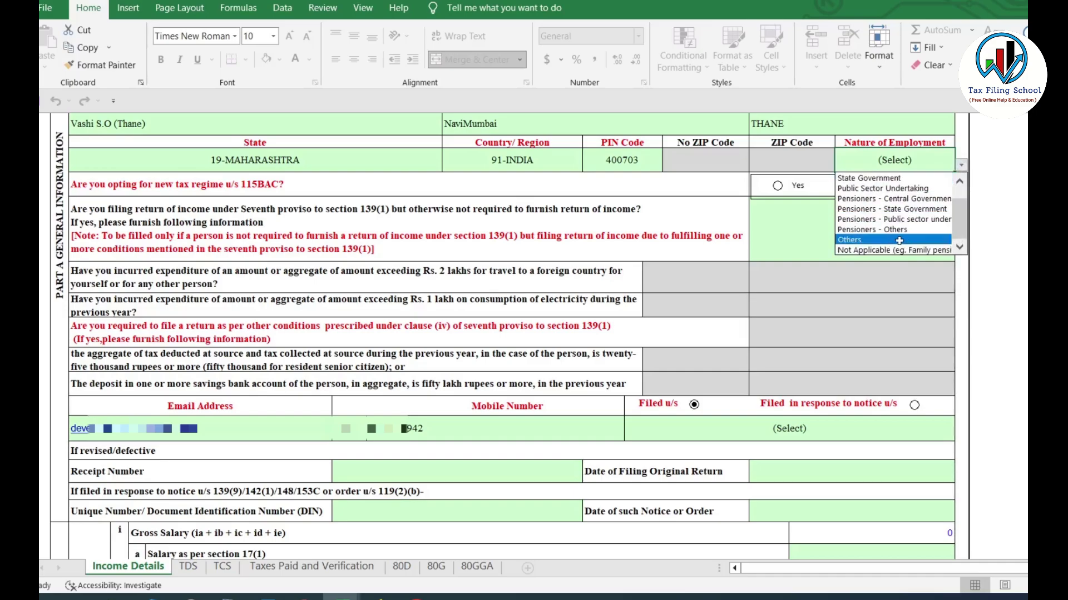
left_click_drag(964, 232, 962, 215)
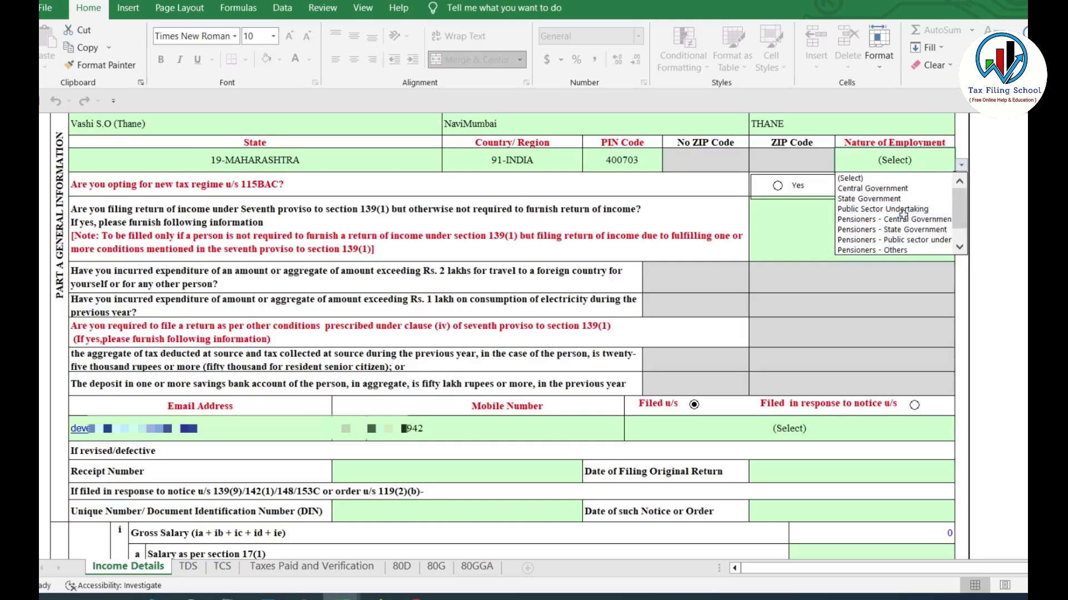
scroll(855, 238, "down", 1)
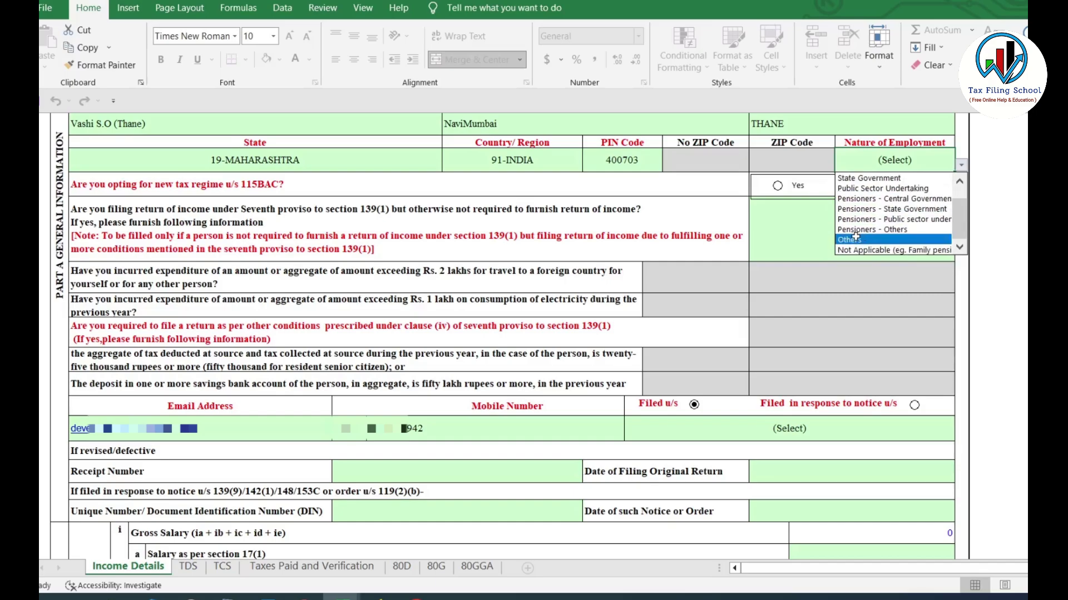
left_click(855, 239)
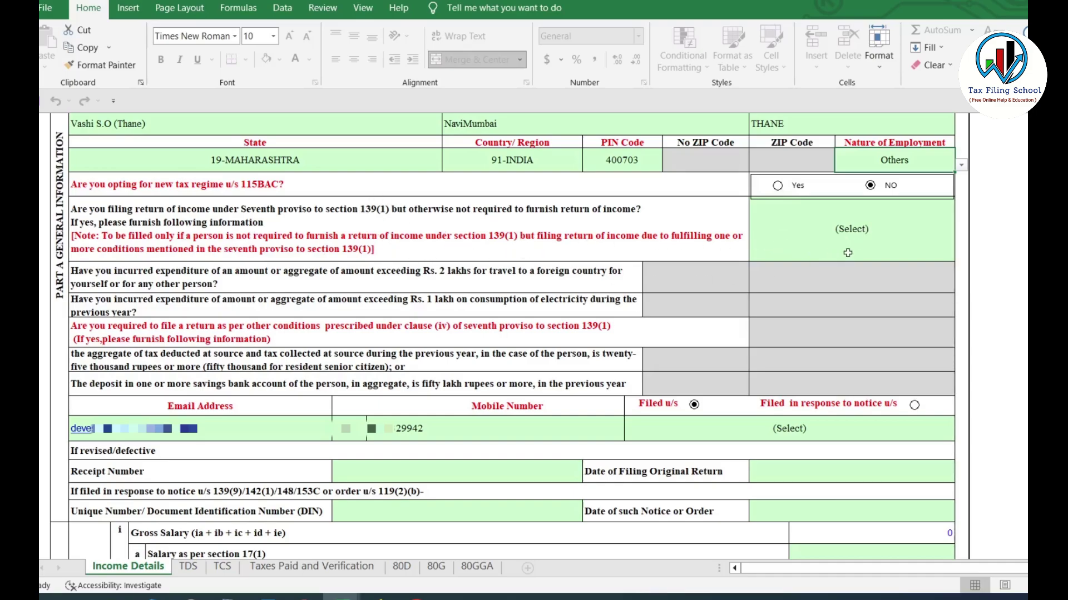
Answer Yes to the seventh-proviso question and inspect the newly enabled foreign-travel questions
left_click(868, 238)
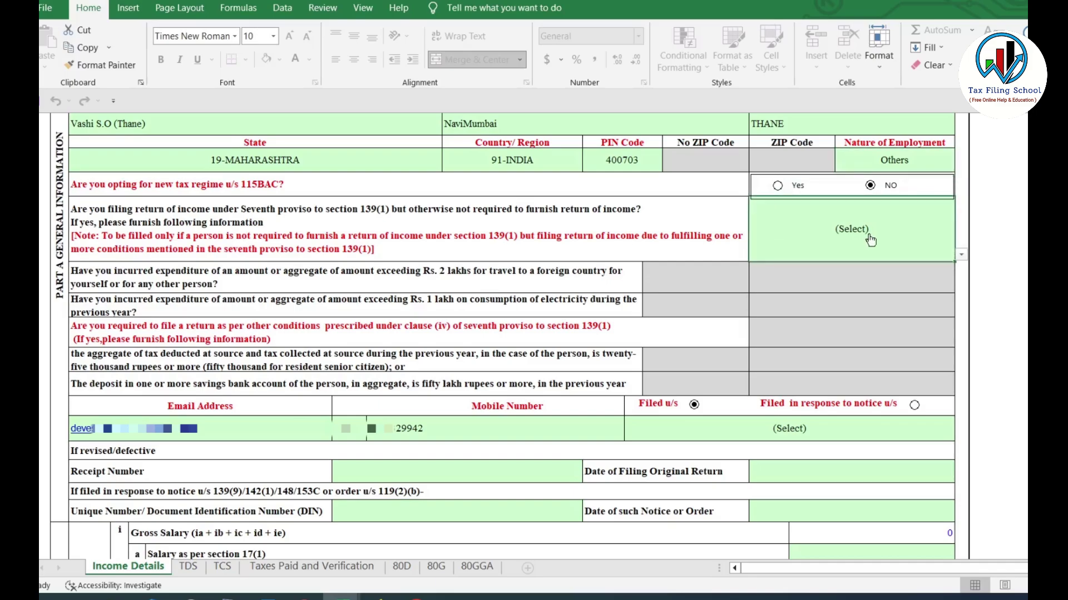
left_click(965, 258)
left_click(775, 278)
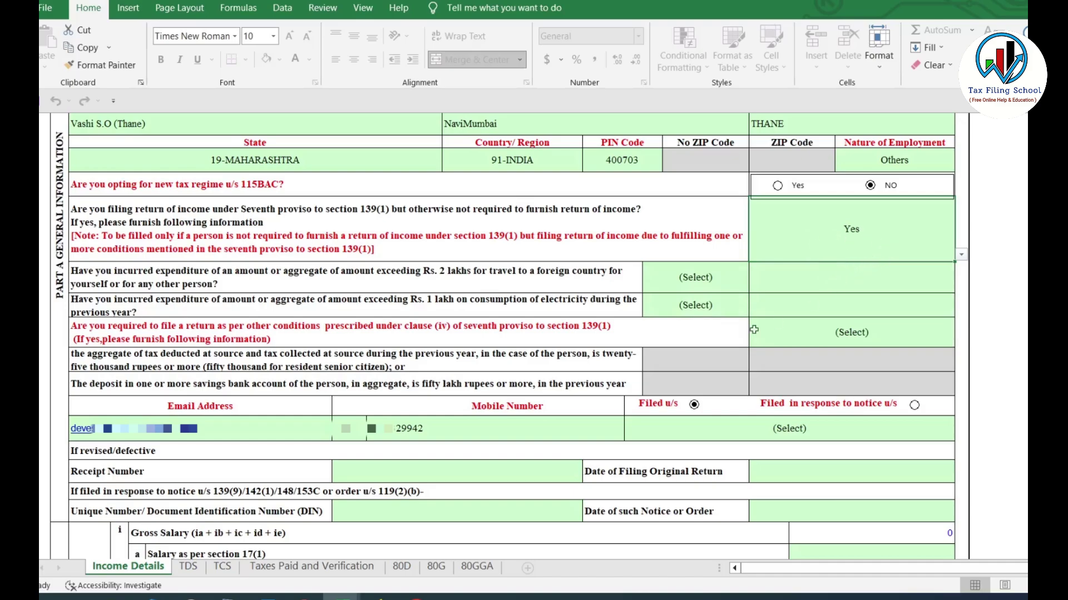
left_click(135, 284)
left_click_drag(135, 284, 386, 378)
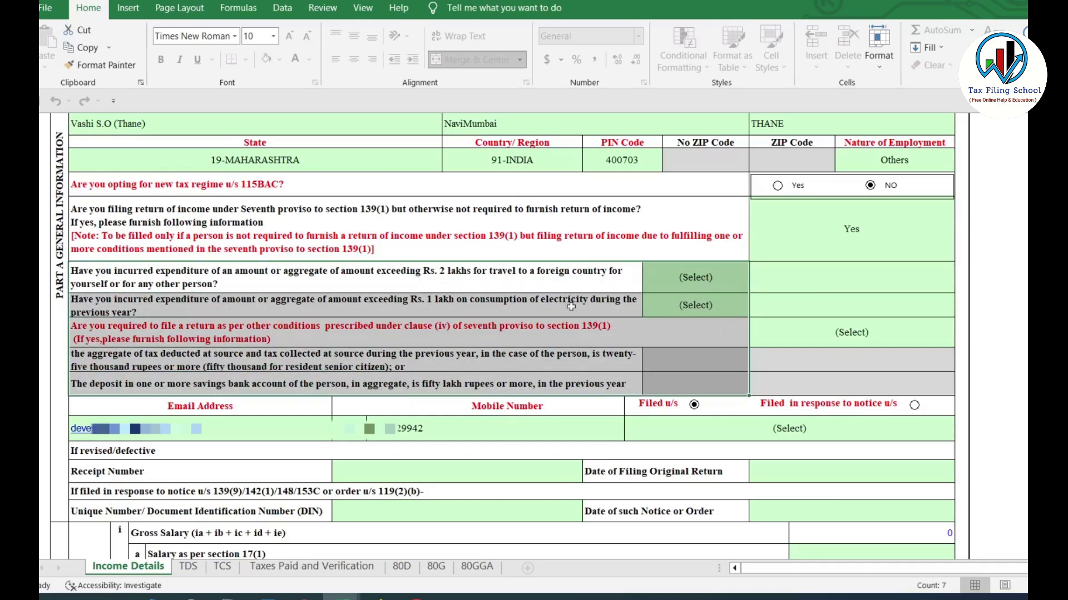
left_click(446, 280)
left_click(446, 280)
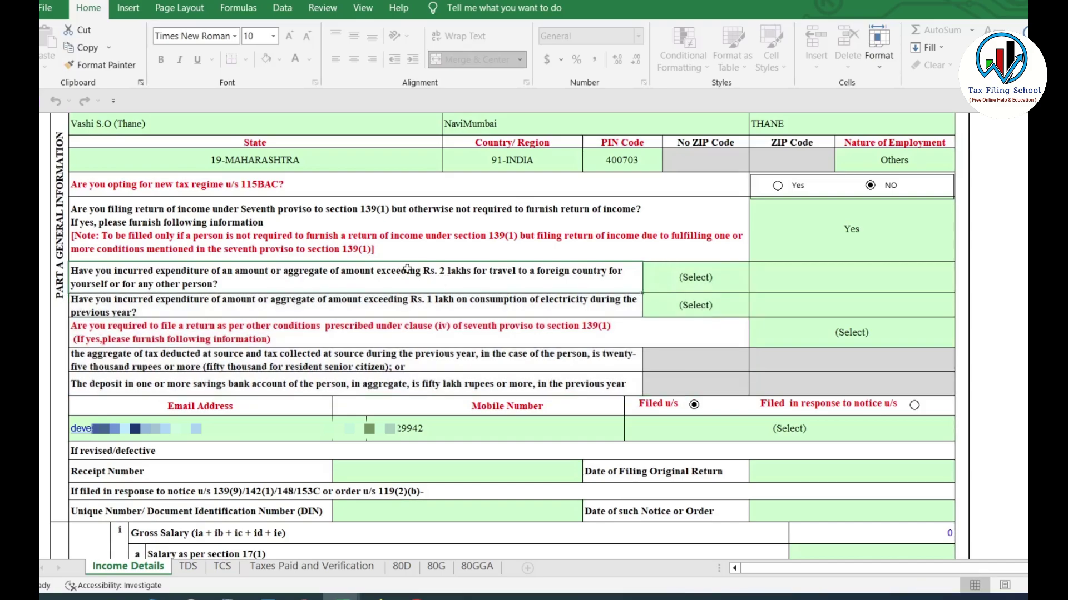
left_click(707, 282)
left_click(755, 286)
left_click(755, 286)
left_click(755, 286)
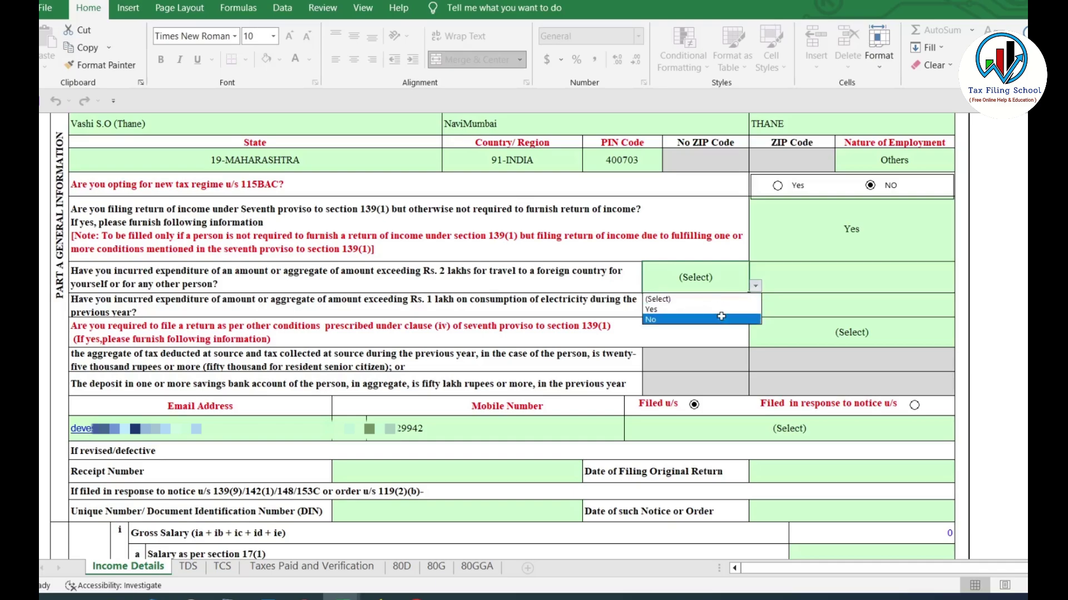
left_click(755, 285)
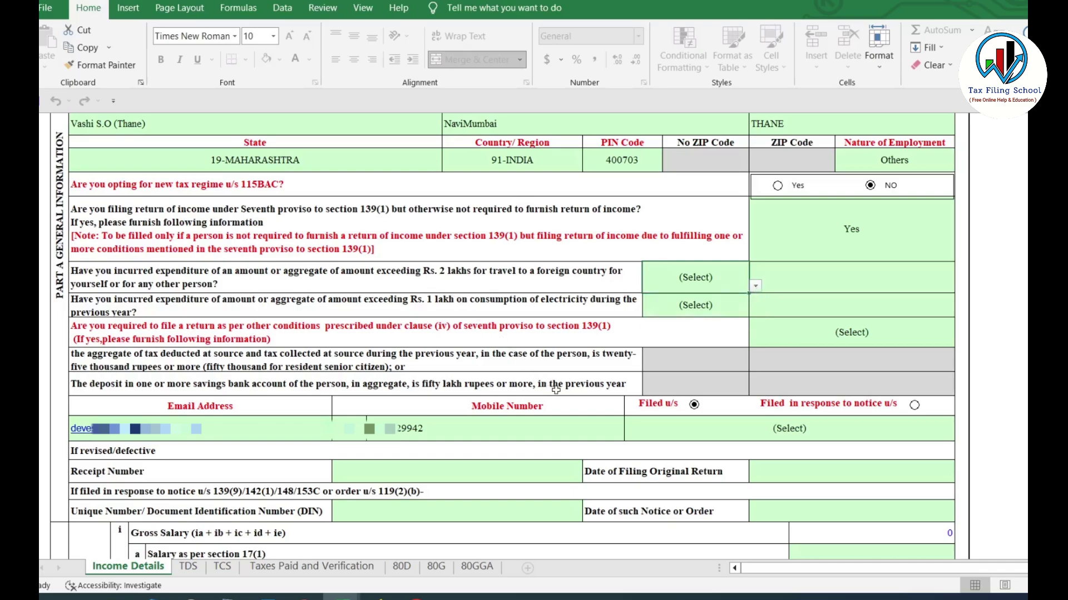
Change the seventh-proviso answer back to No
left_click(849, 233)
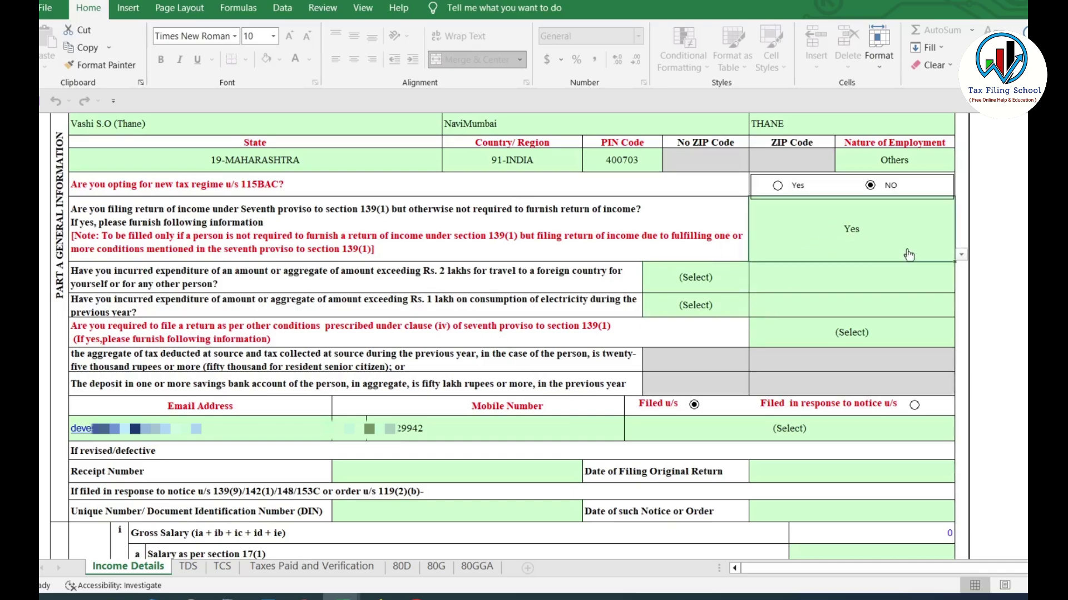
left_click(960, 254)
left_click(858, 287)
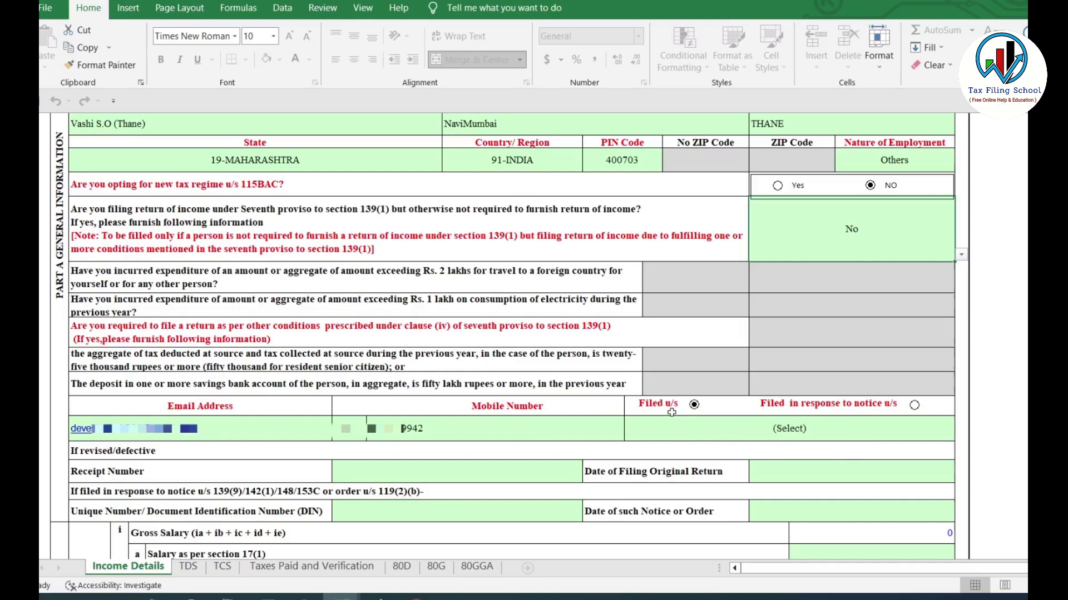
Mark the return as filed u/s 139(1)-On or before due date
left_click(820, 434)
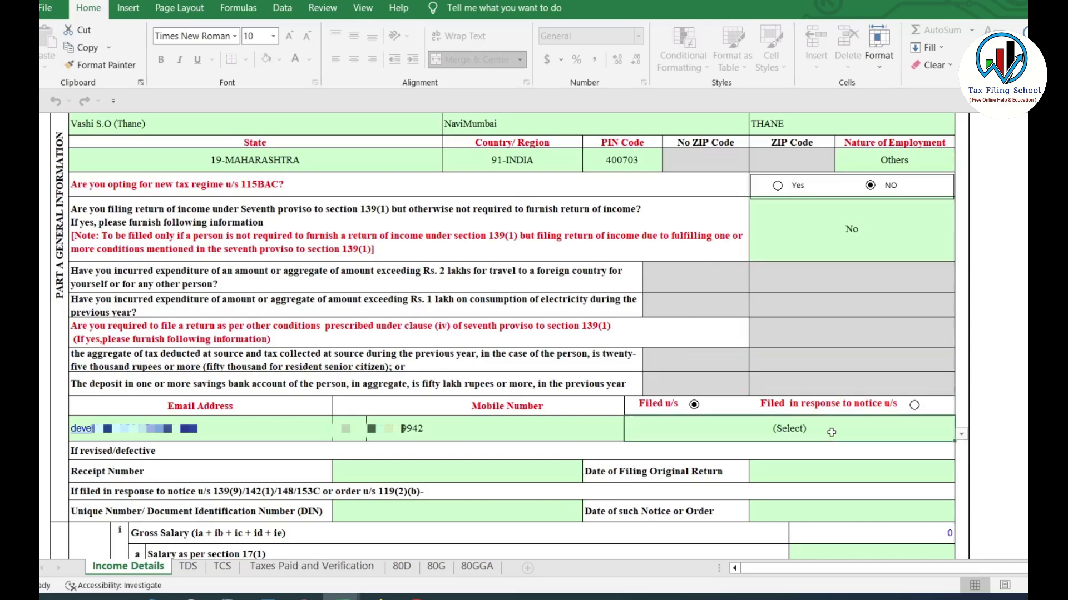
key("alt+Down")
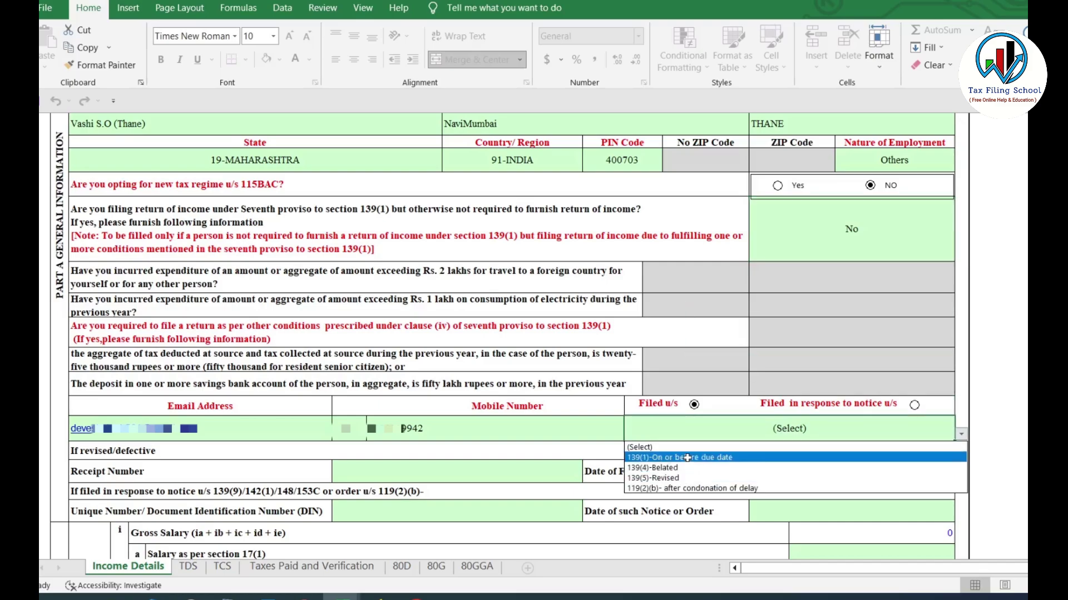
left_click(687, 457)
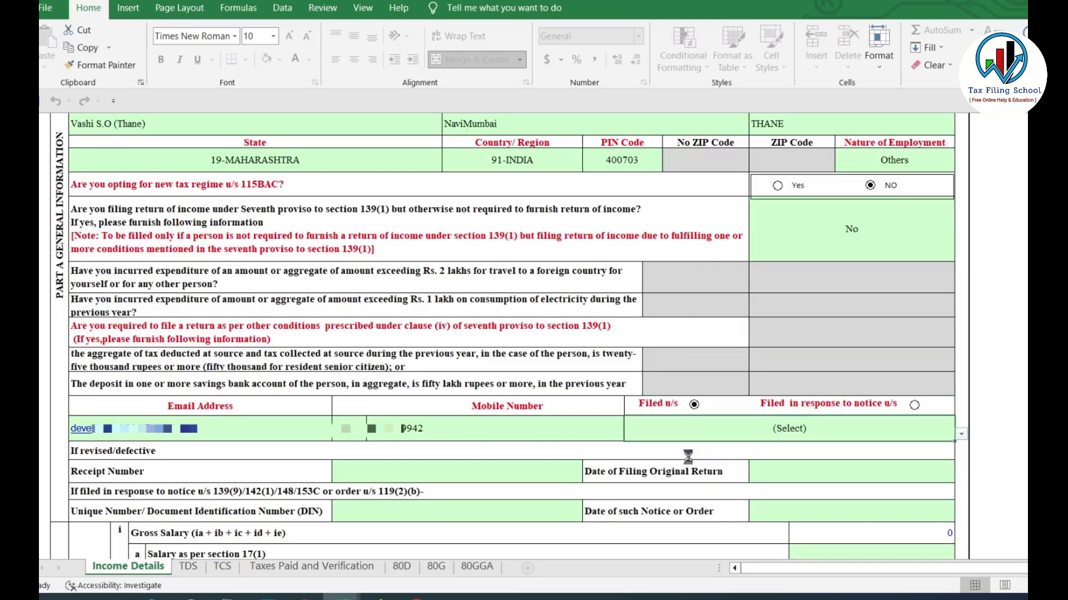
Scroll past Income from Other Sources (10131) back up to the Gross Salary rows
scroll(688, 457, "down", 5)
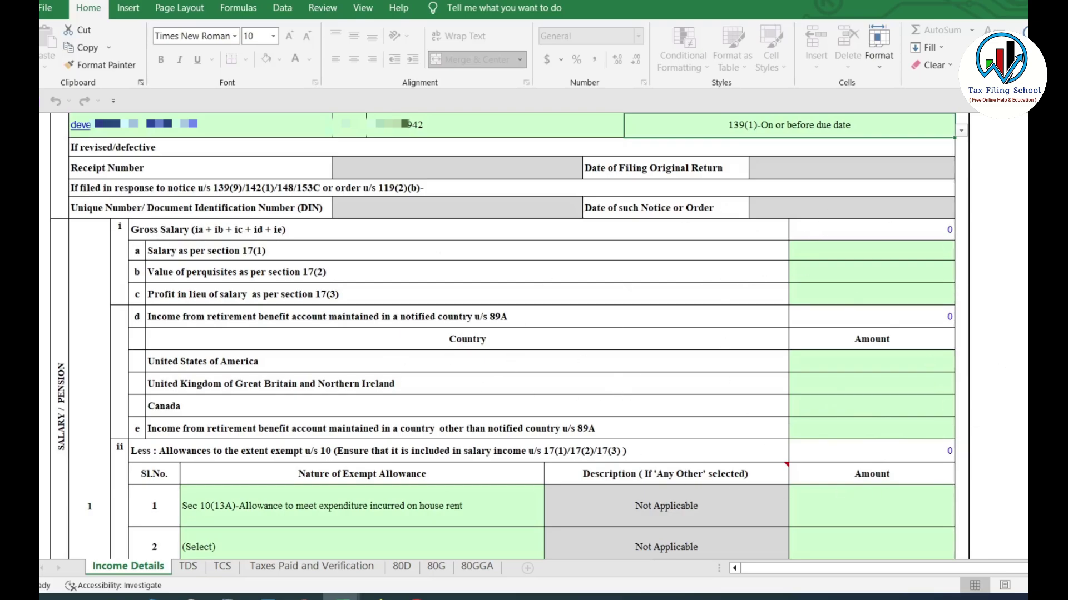
scroll(439, 334, "down", 5)
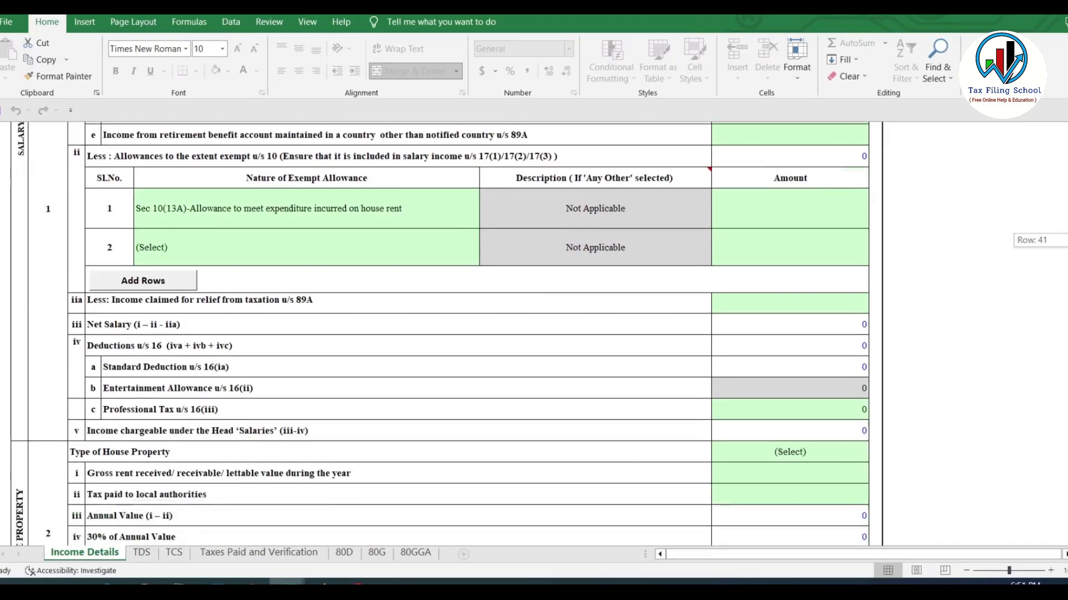
scroll(439, 334, "down", 3)
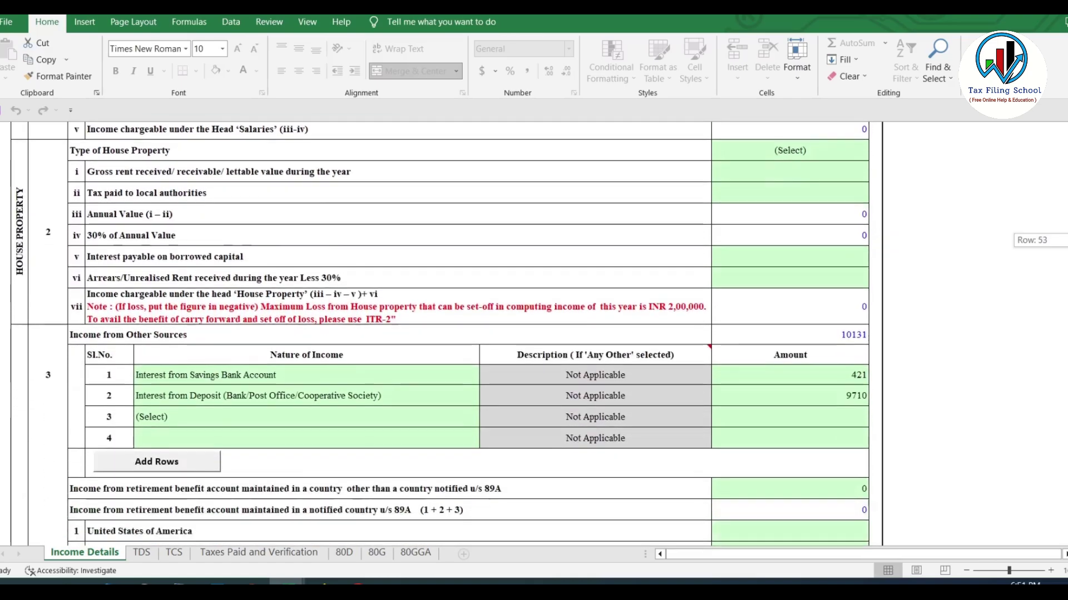
scroll(439, 334, "down", 4)
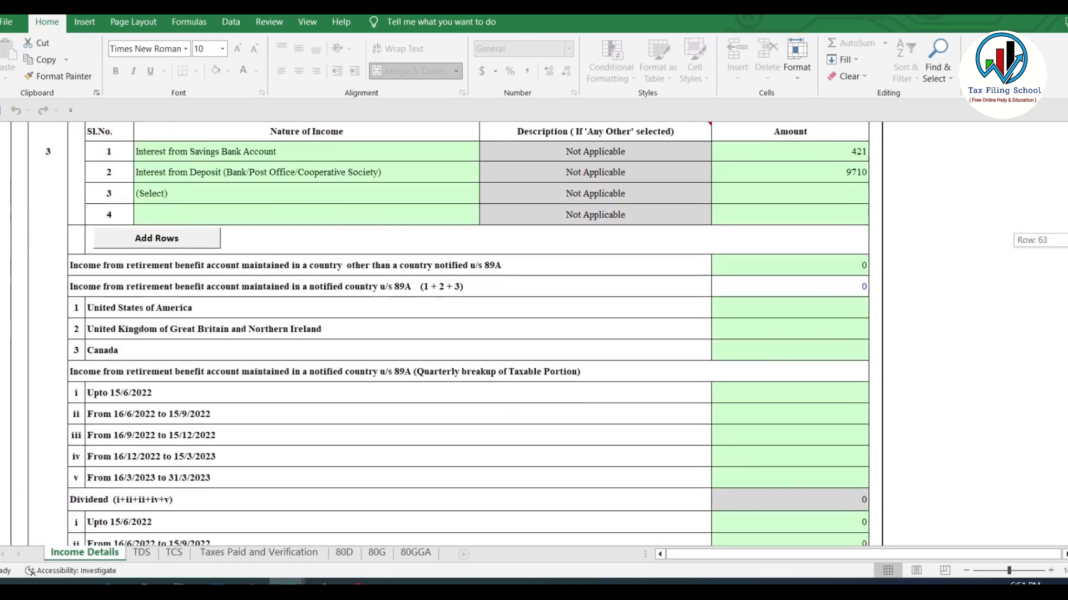
scroll(965, 359, "up", 4)
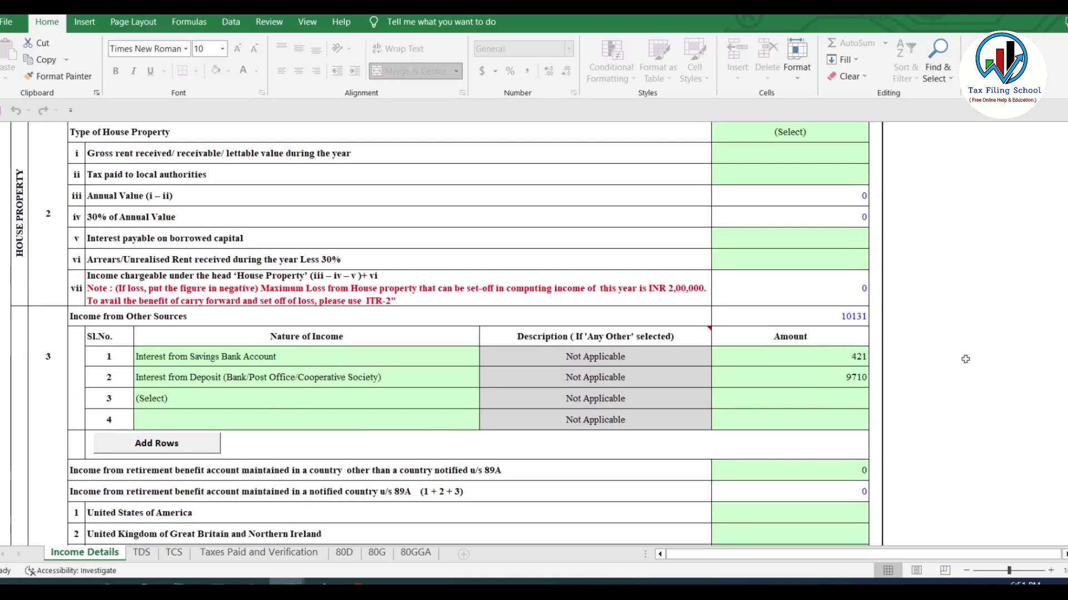
scroll(1046, 374, "down", 6)
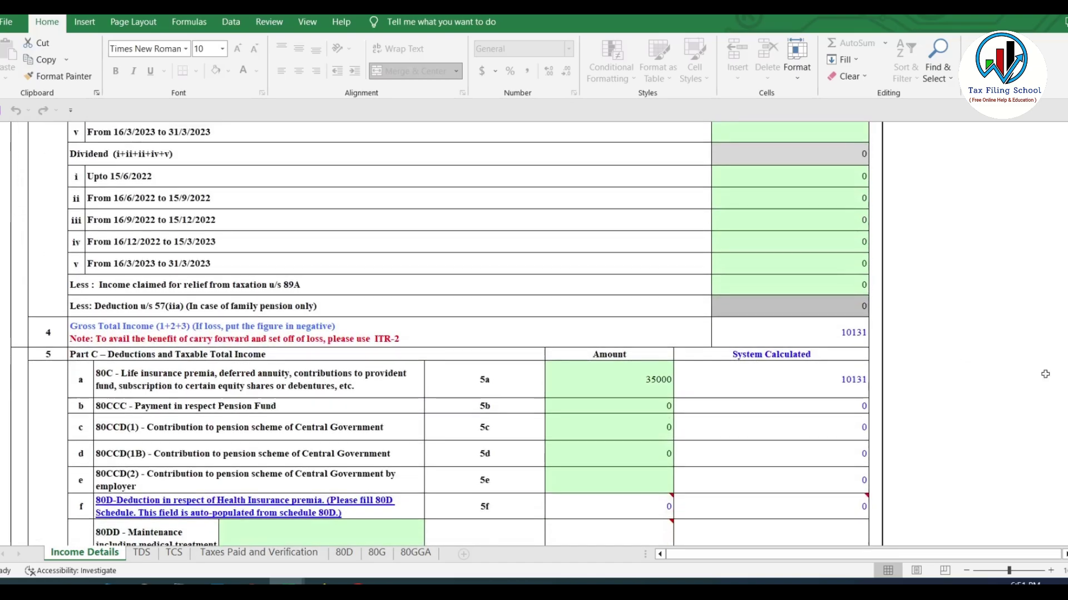
scroll(1045, 383, "down", 8)
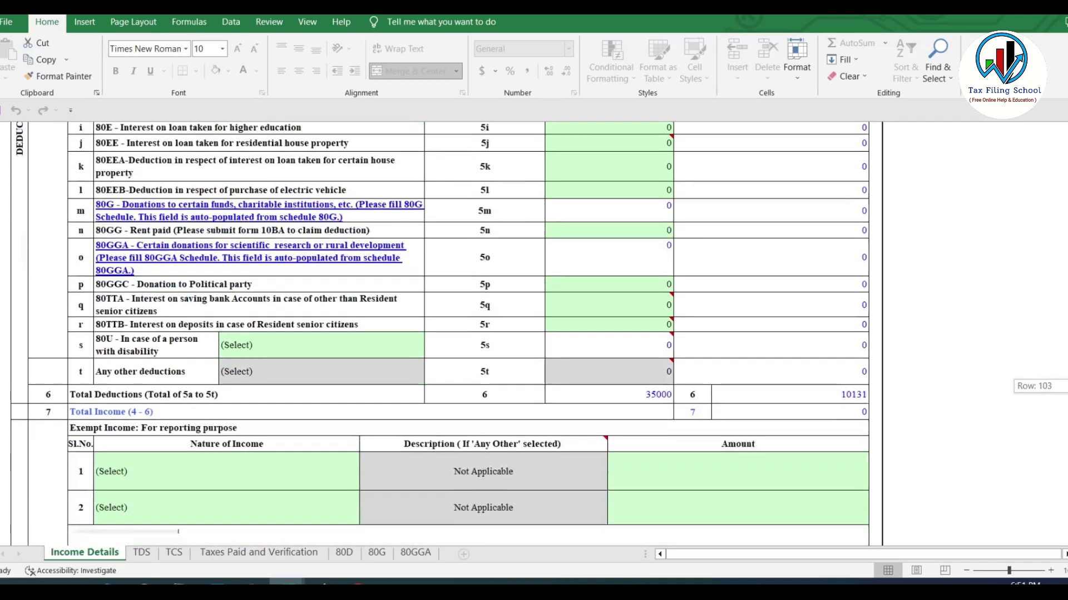
scroll(1045, 384, "up", 3)
scroll(1045, 384, "up", 10)
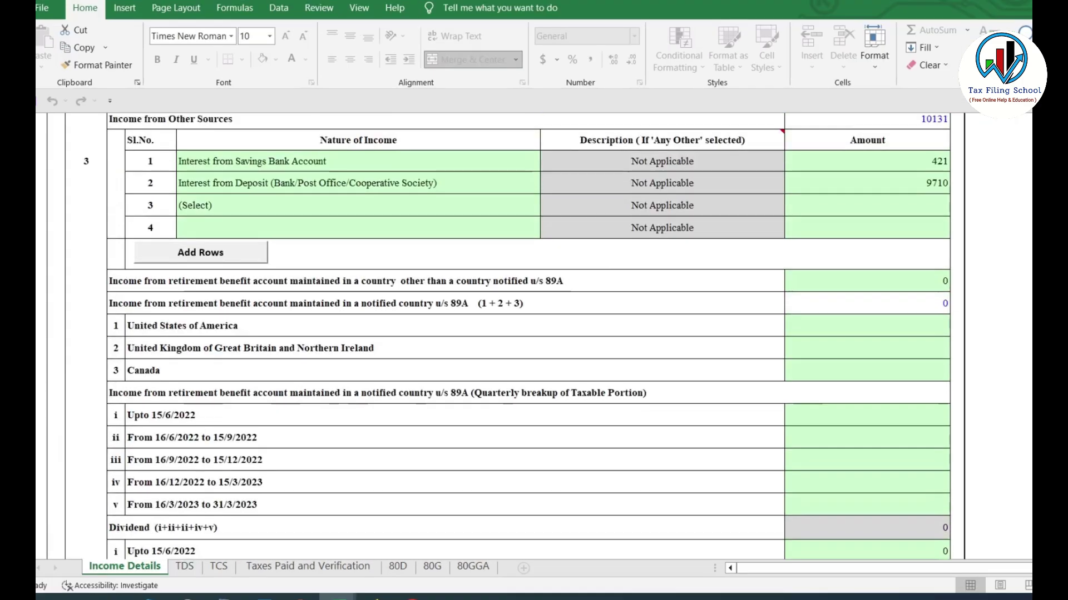
scroll(569, 337, "up", 1)
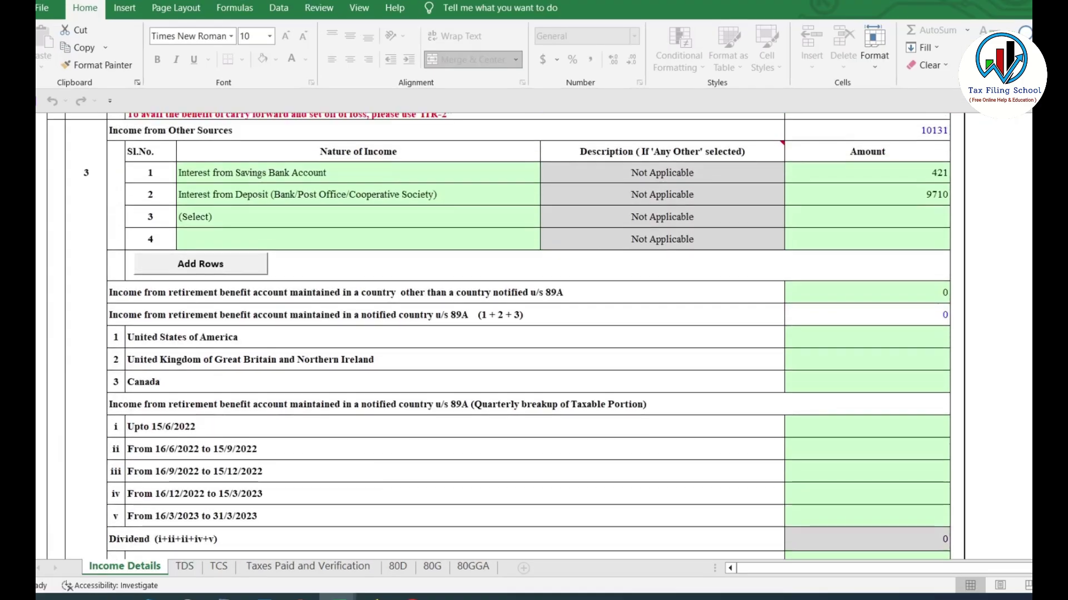
scroll(498, 337, "up", 1)
scroll(499, 338, "up", 5)
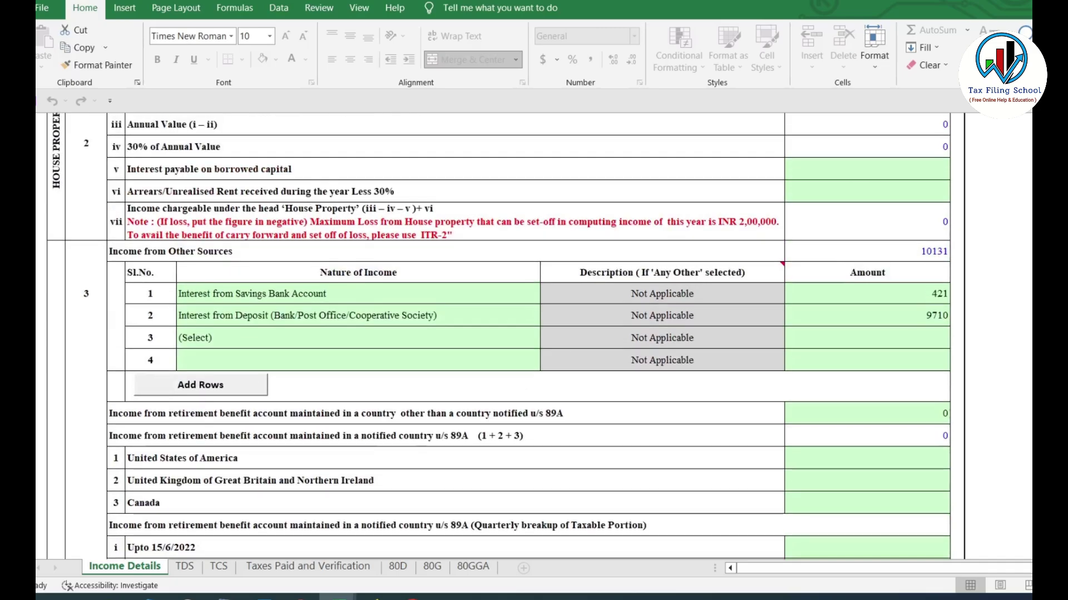
scroll(499, 338, "up", 4)
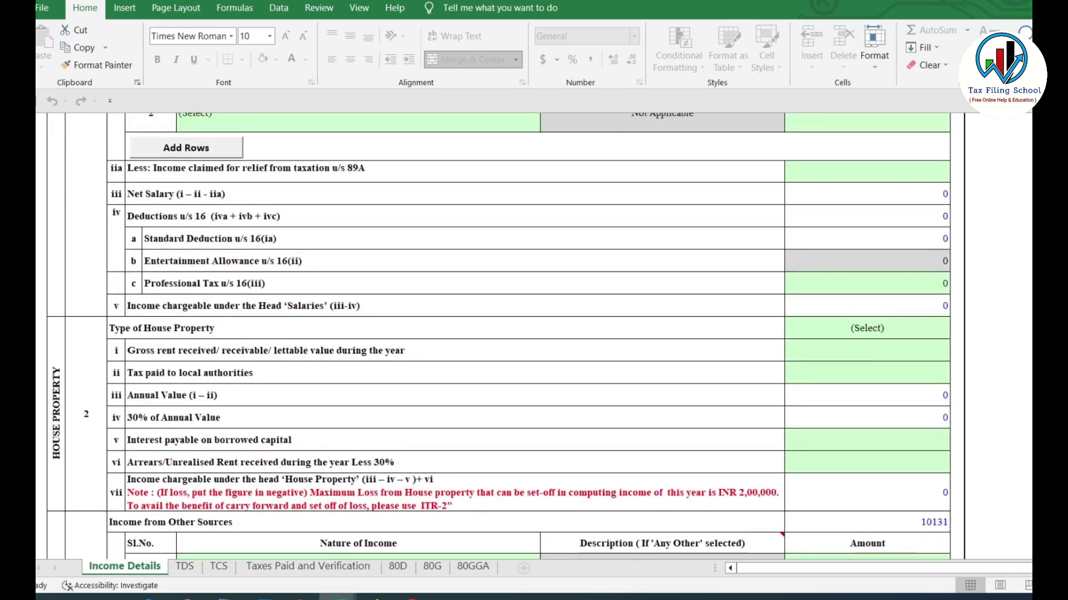
scroll(503, 336, "up", 3)
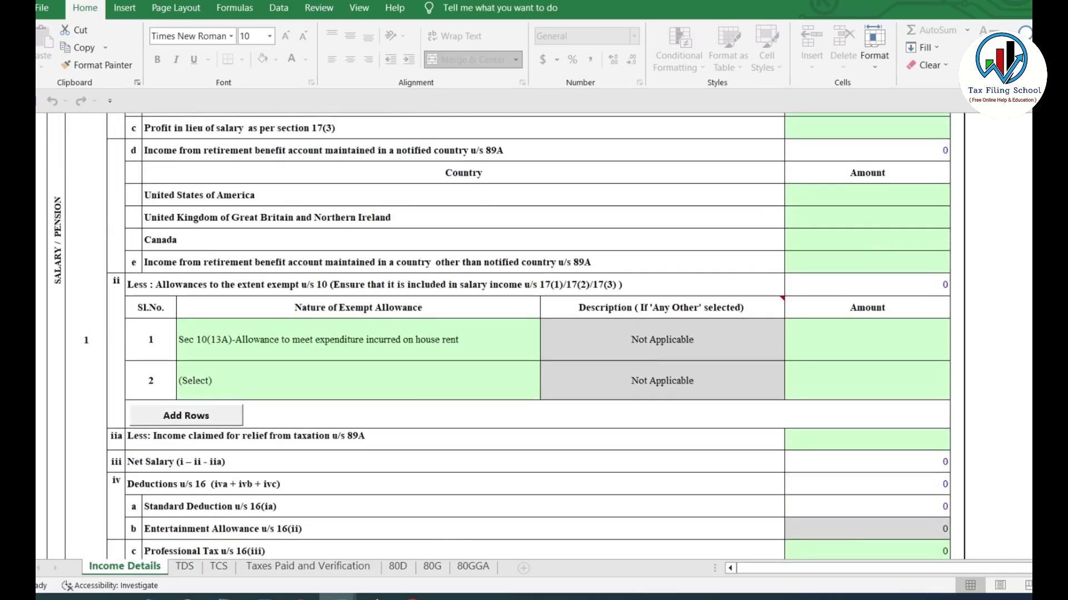
scroll(498, 336, "up", 1)
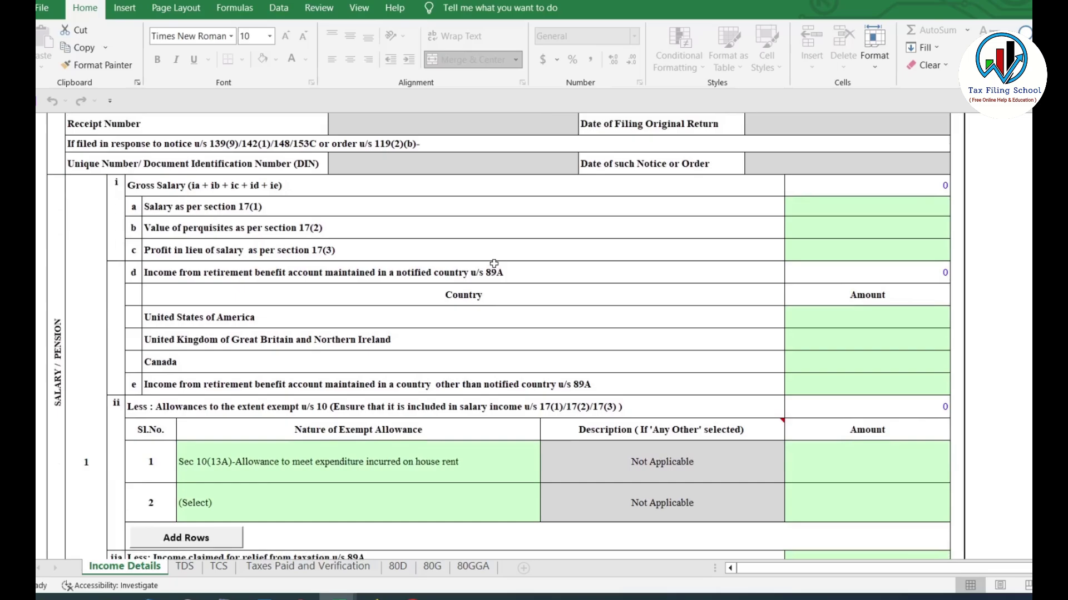
Check the Form 16 workbook and enter 580000 as salary under section 17(1)
mouse_move(337, 596)
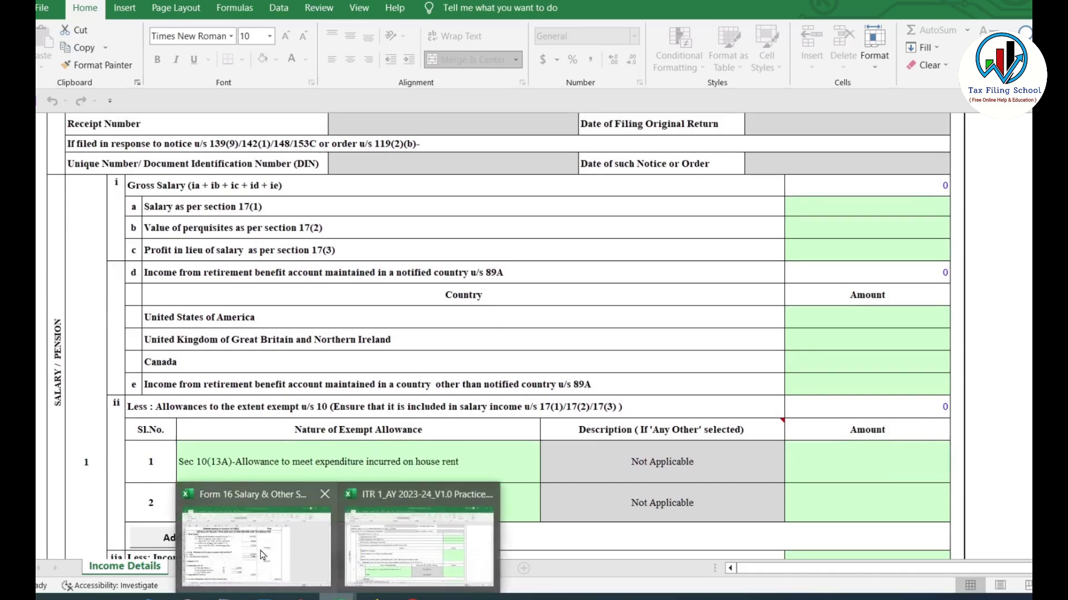
left_click(261, 551)
scroll(567, 328, "down", 2)
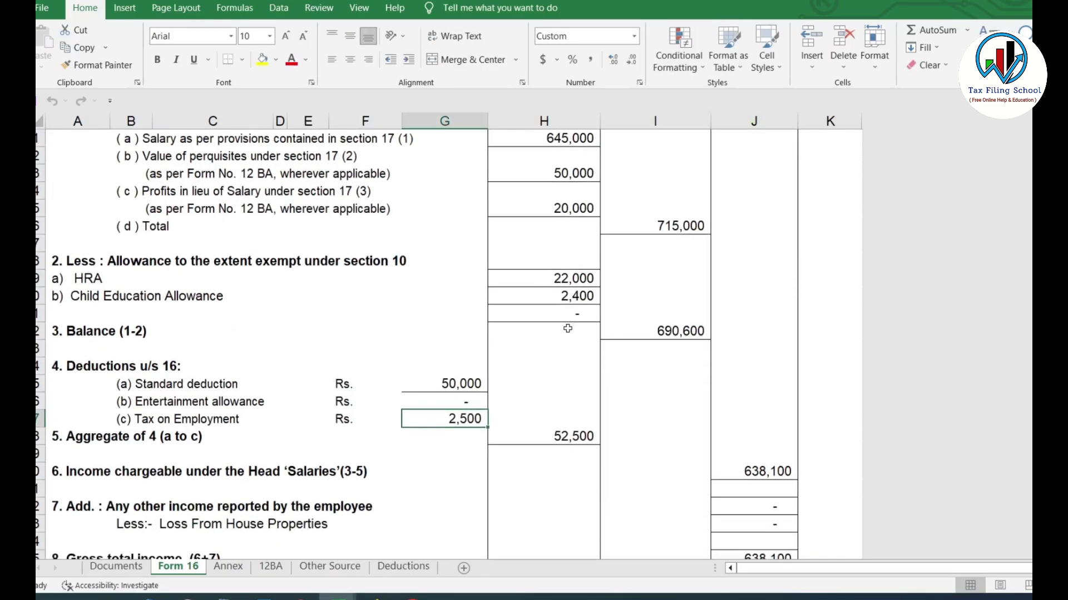
scroll(567, 329, "up", 1)
key("alt+Tab")
scroll(503, 419, "up", 2)
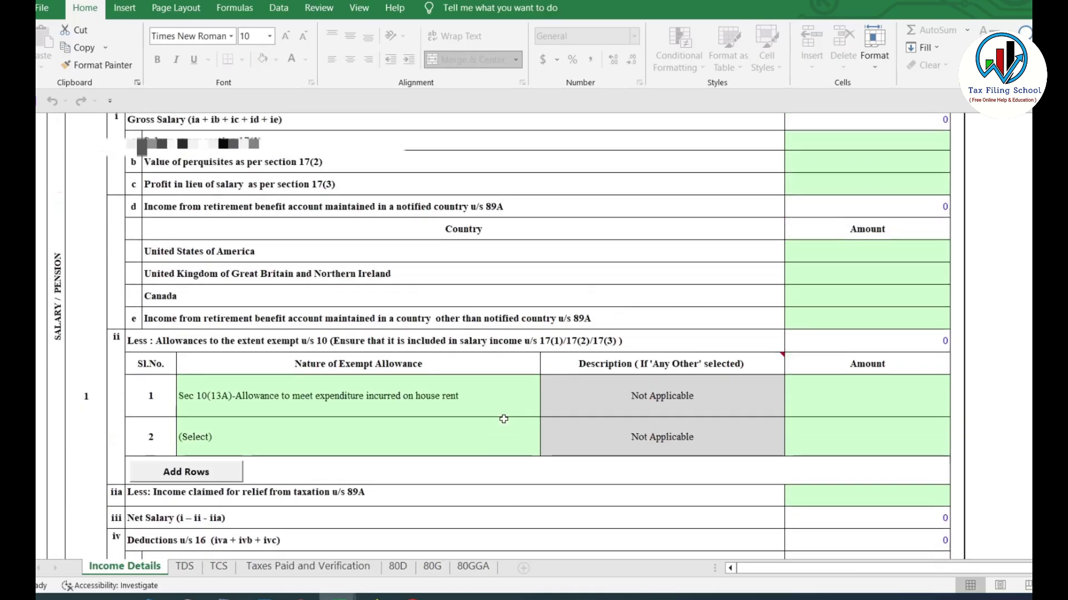
scroll(503, 419, "up", 2)
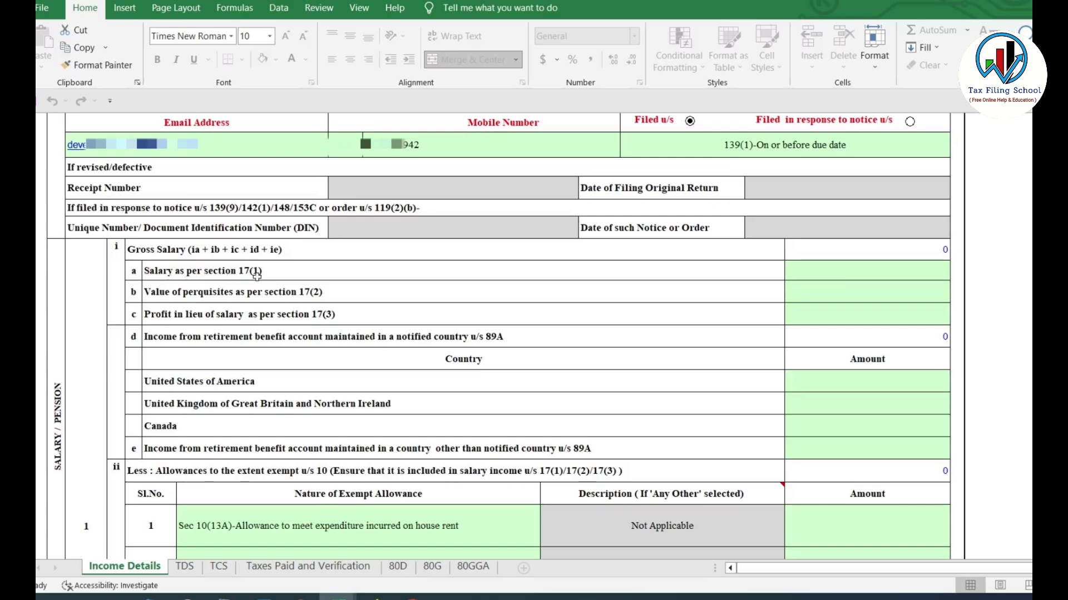
left_click(889, 273)
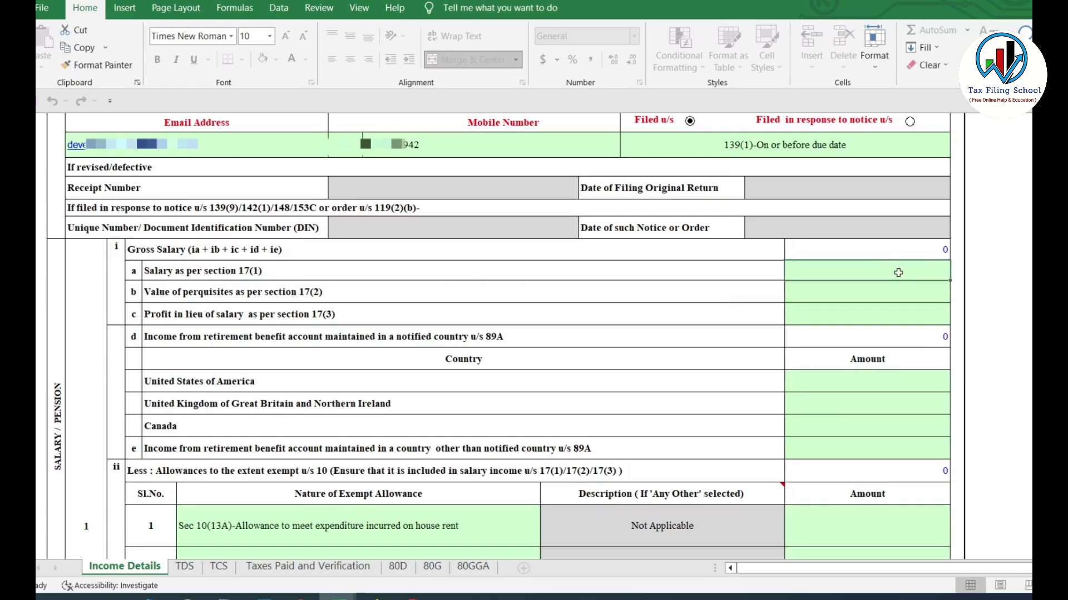
type("580000")
key("Return")
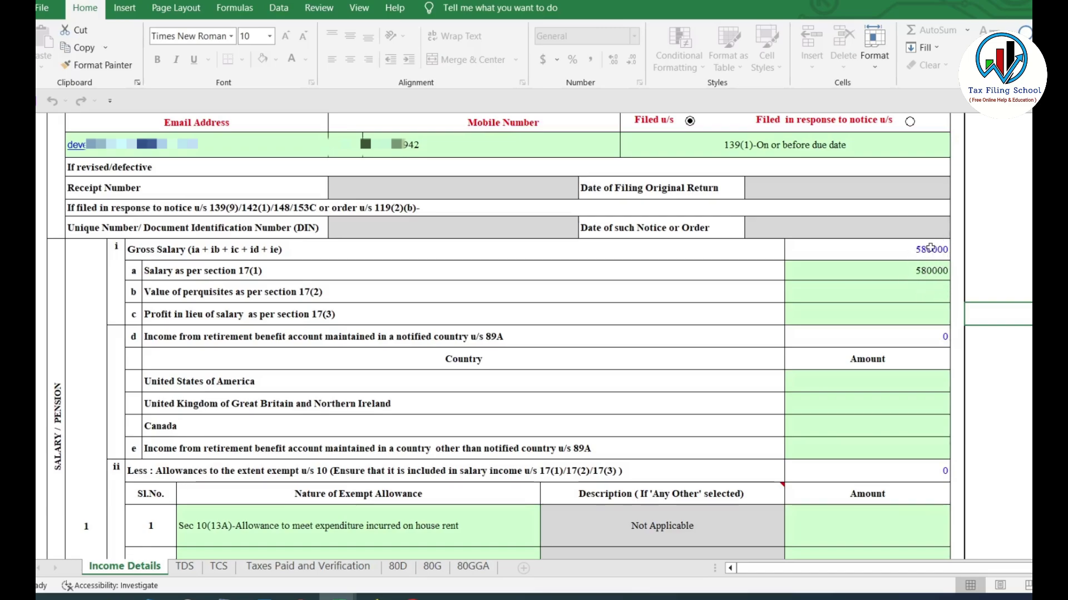
Review the perquisites and notified-country retirement income cells for USA, UK, Canada and others
scroll(930, 248, "down", 2)
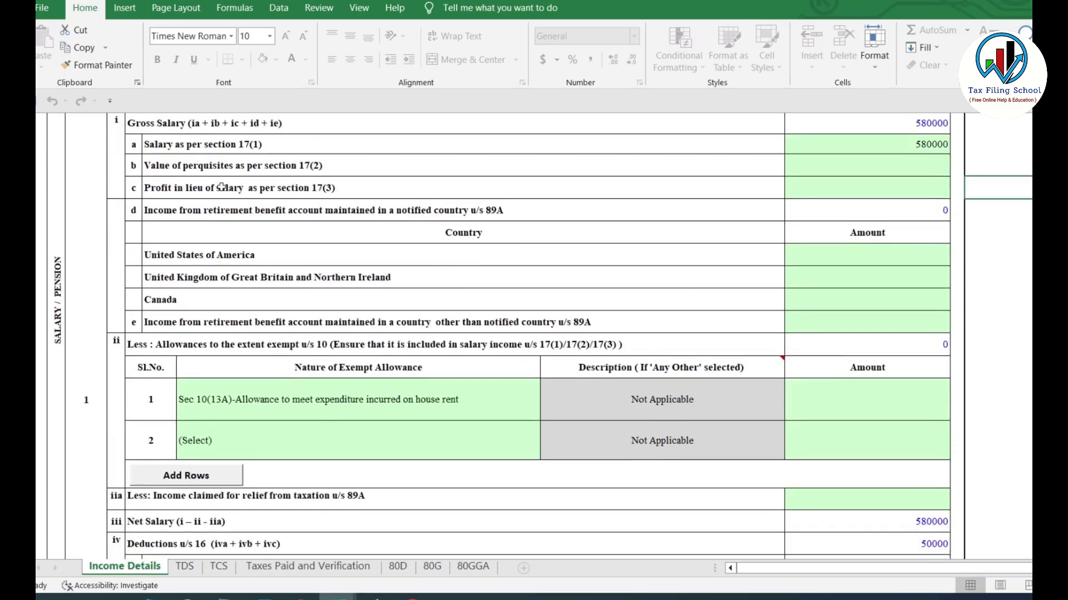
left_click(910, 163)
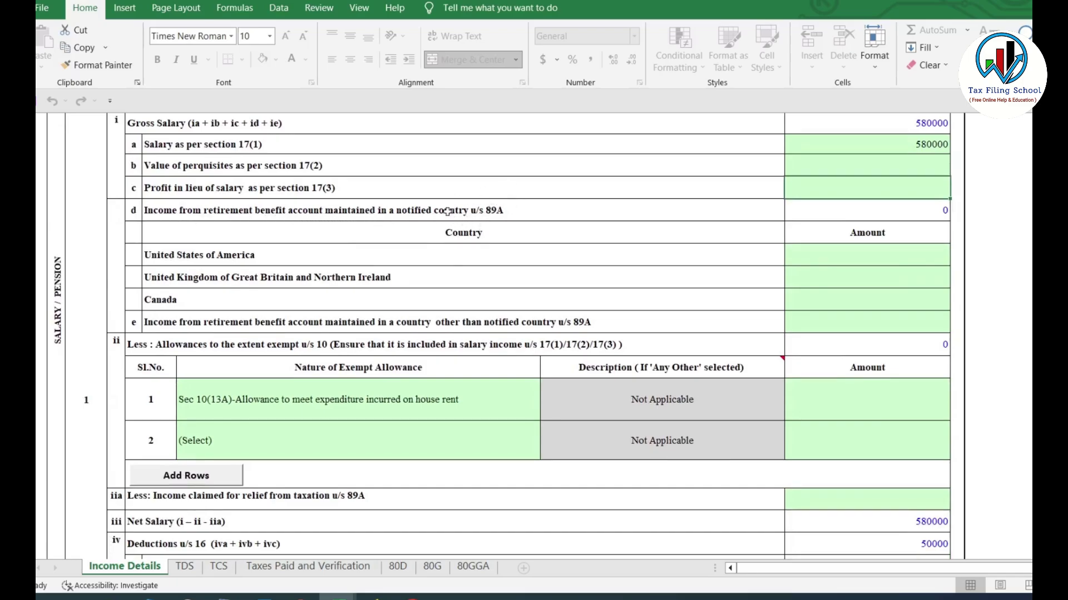
left_click(505, 211)
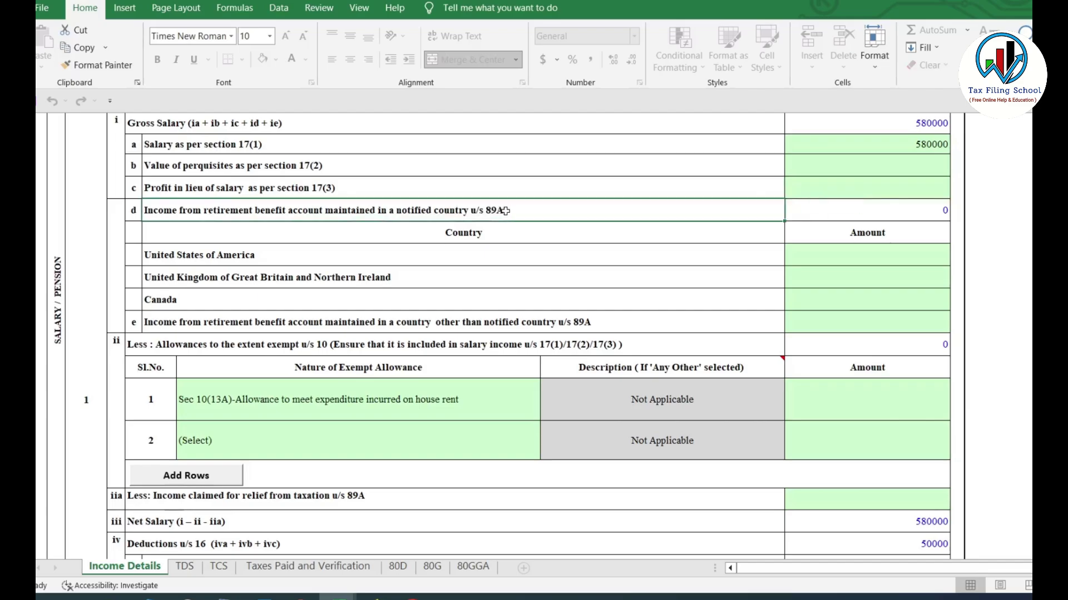
left_click(856, 214)
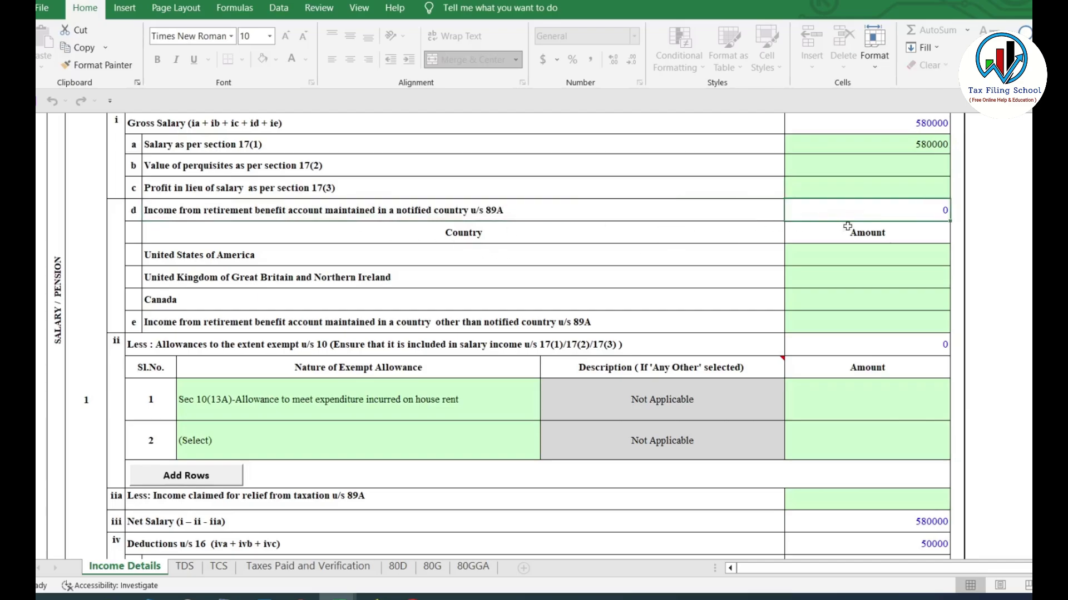
left_click(243, 261)
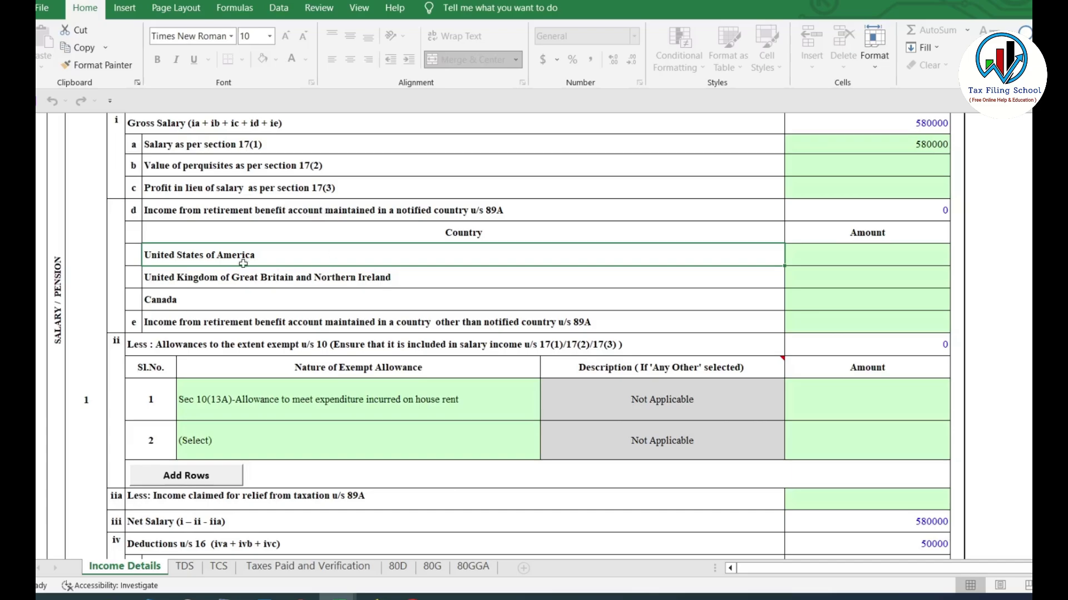
left_click(910, 260)
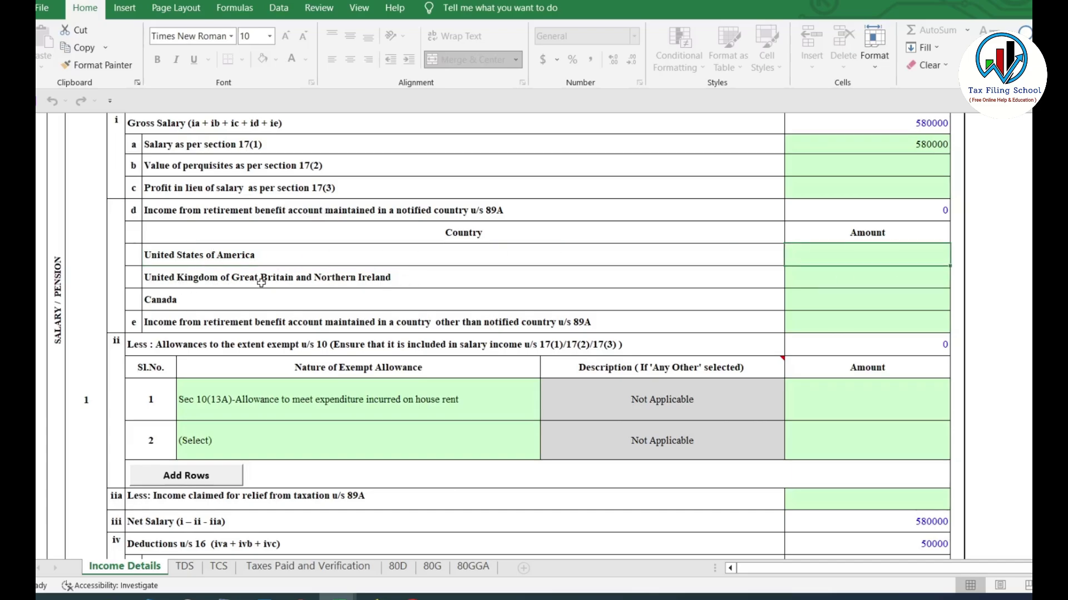
left_click(875, 272)
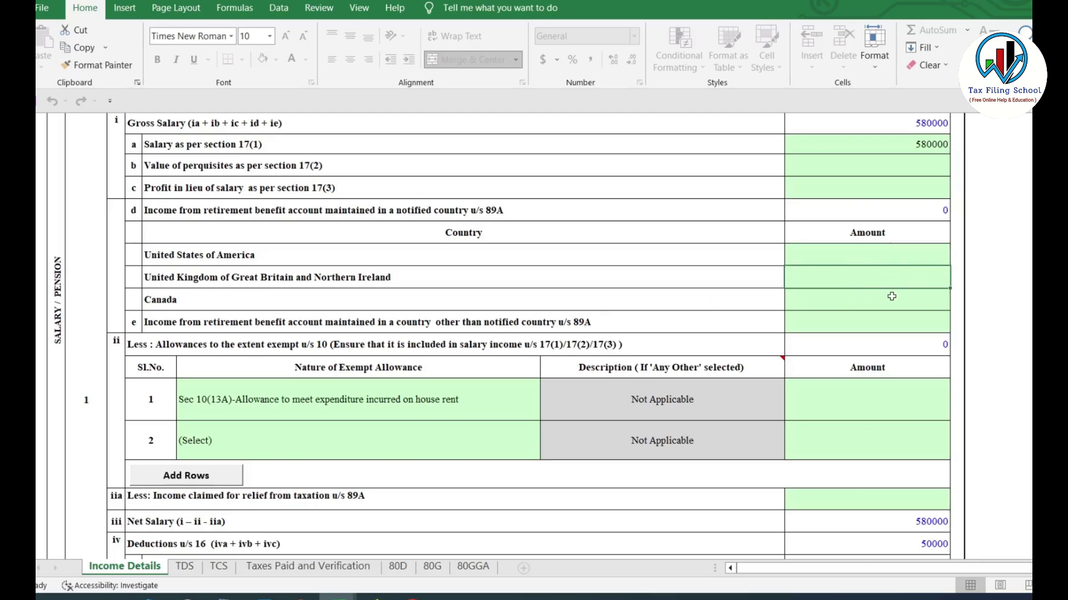
left_click(900, 299)
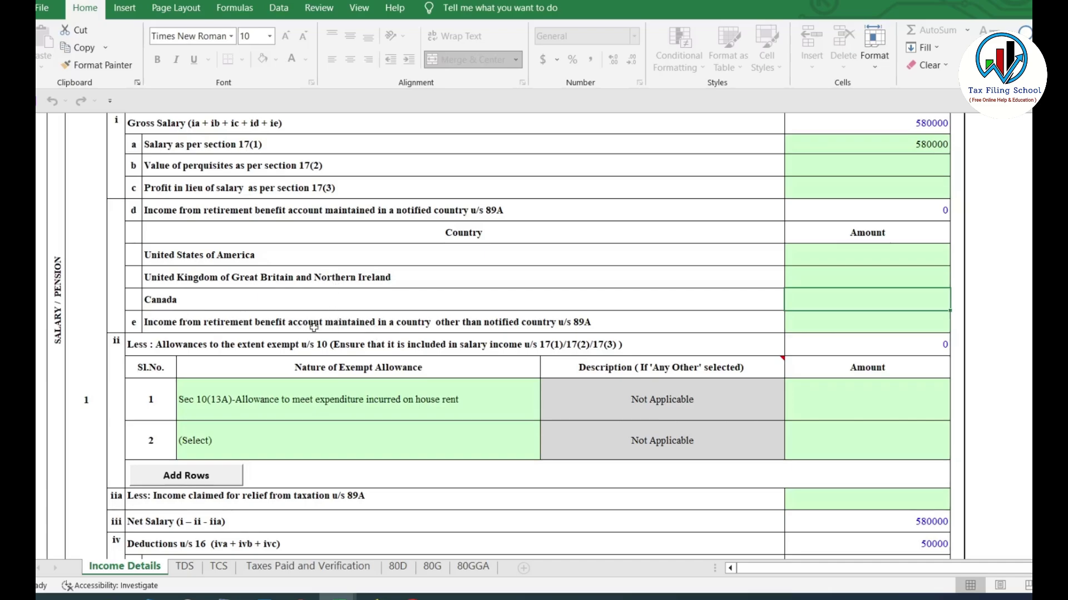
left_click(862, 325)
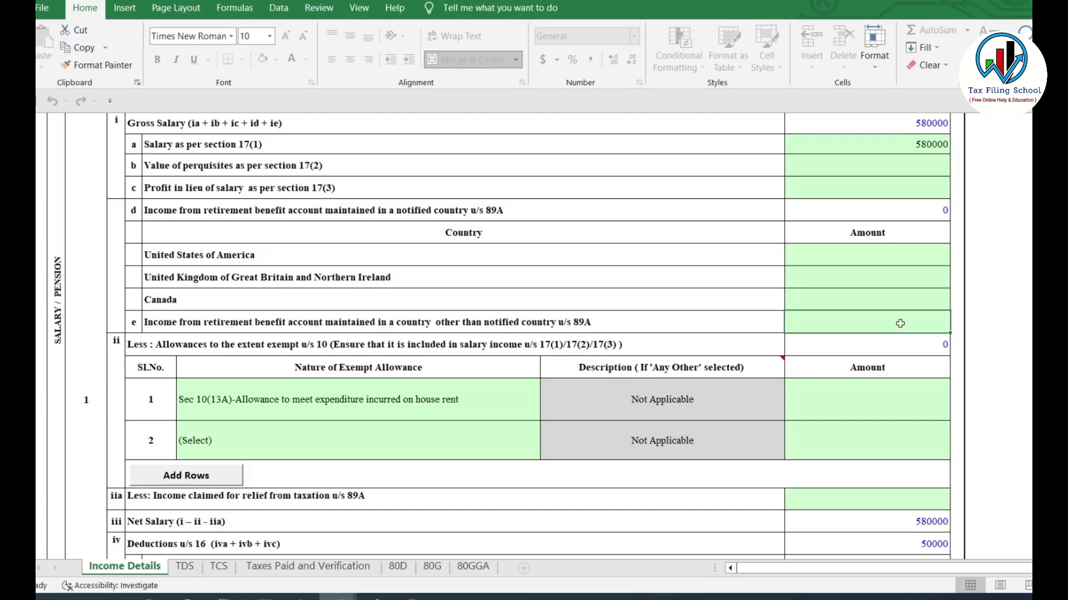
Enter 12000 as the Sec 10(13A) house rent exemption and review the allowance type list
scroll(862, 350, "down", 2)
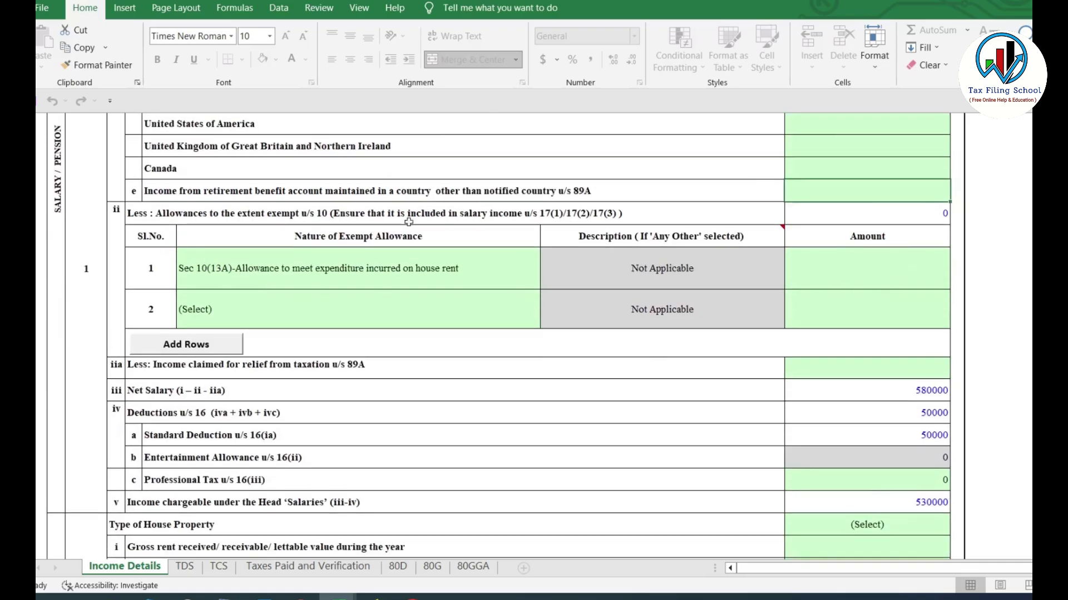
key("Down")
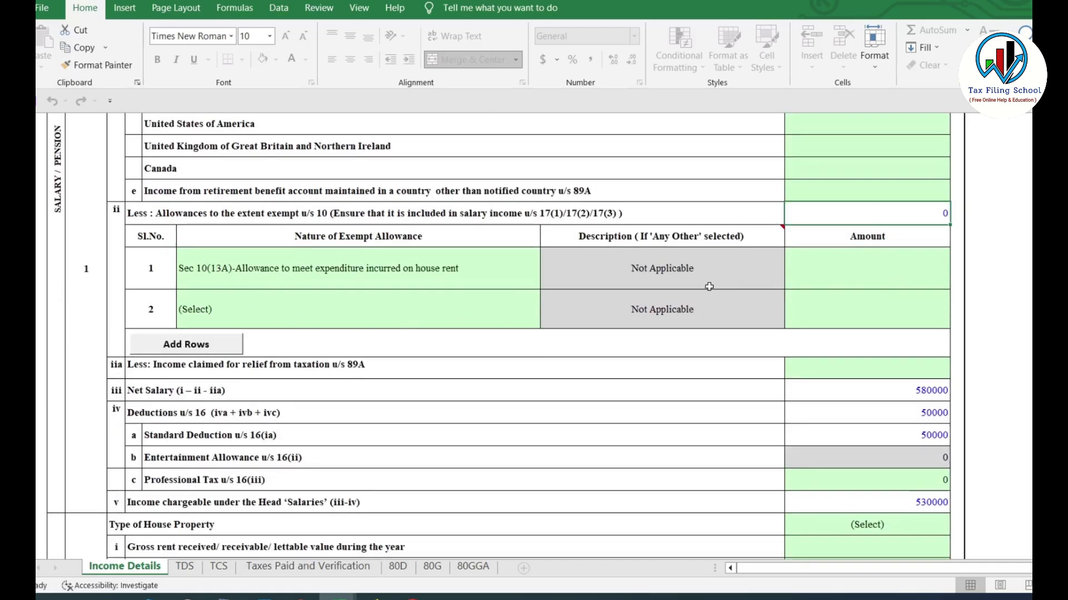
left_click(257, 278)
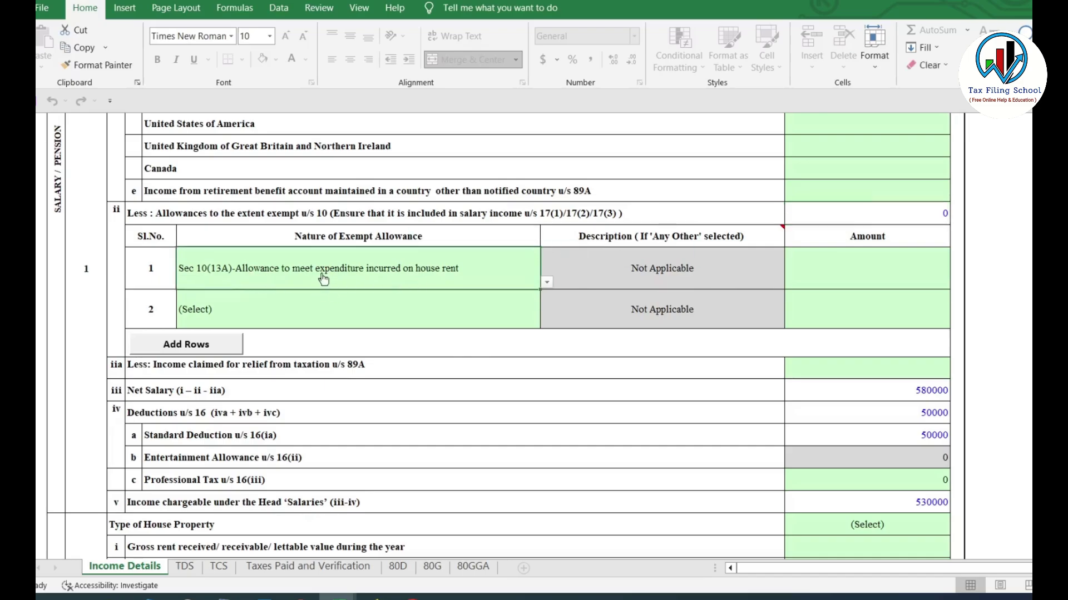
left_click(876, 263)
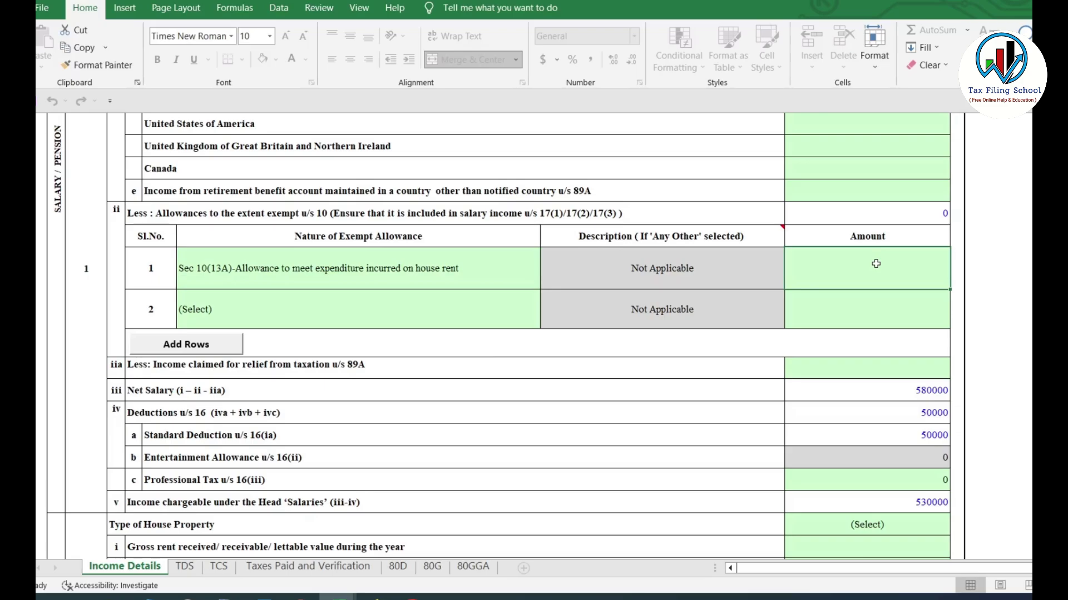
type("12000")
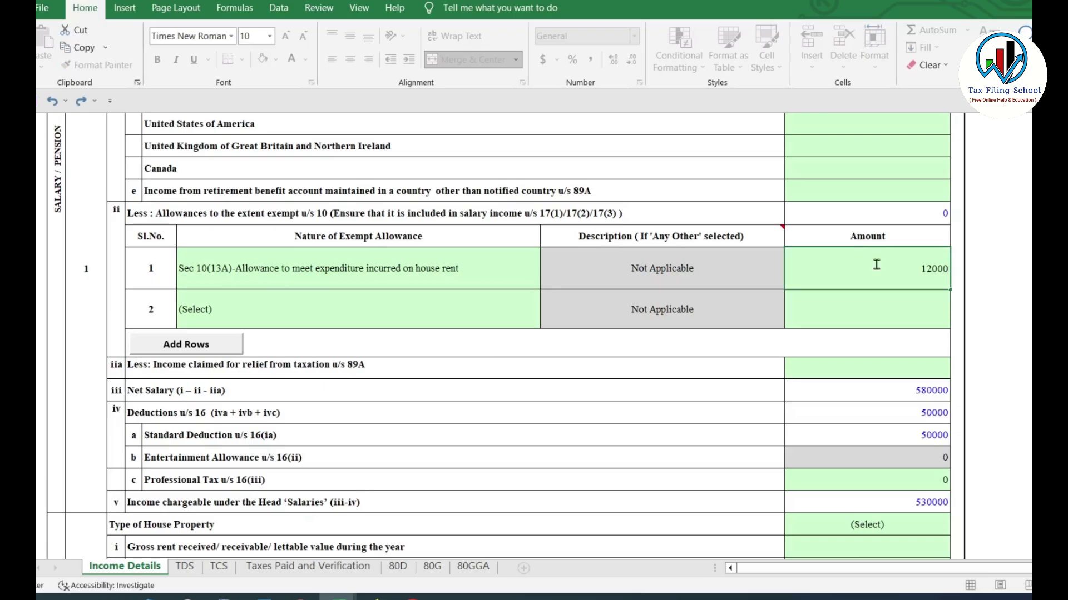
left_click(449, 277)
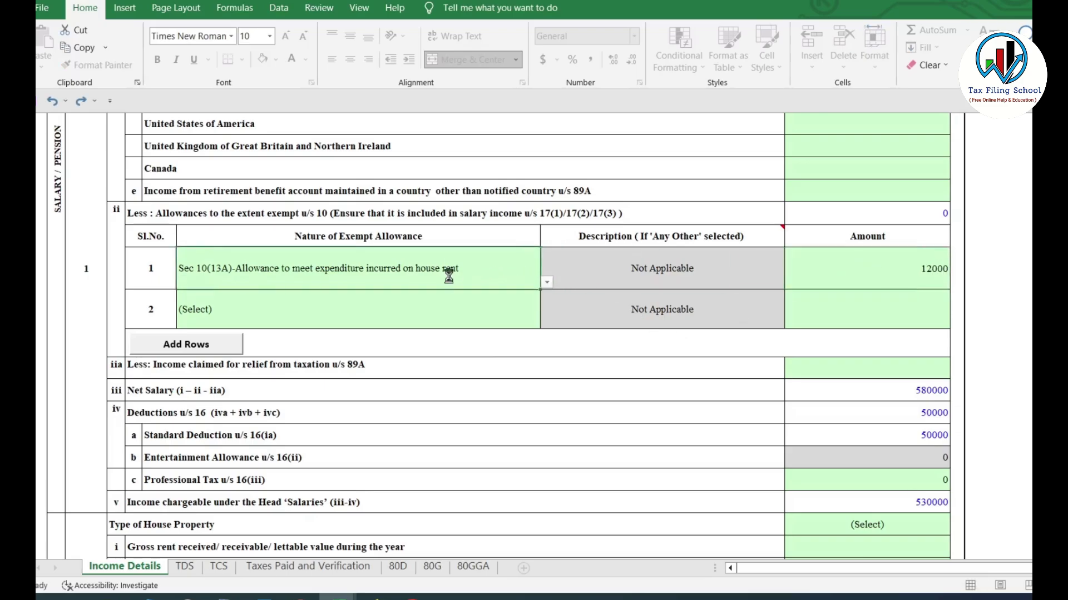
left_click(547, 283)
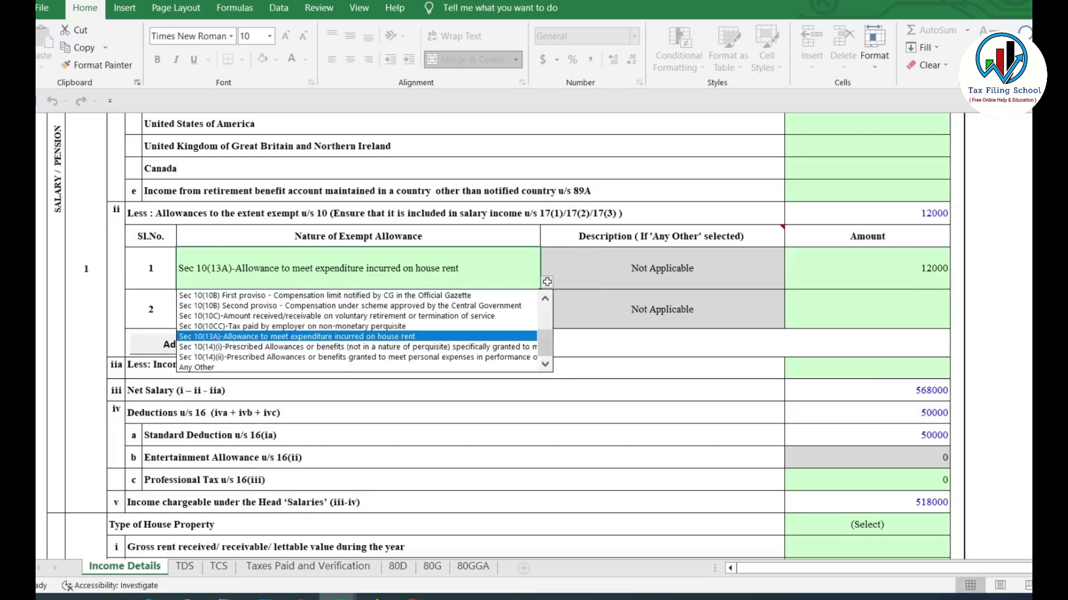
left_click_drag(543, 334, 547, 361)
left_click(544, 489)
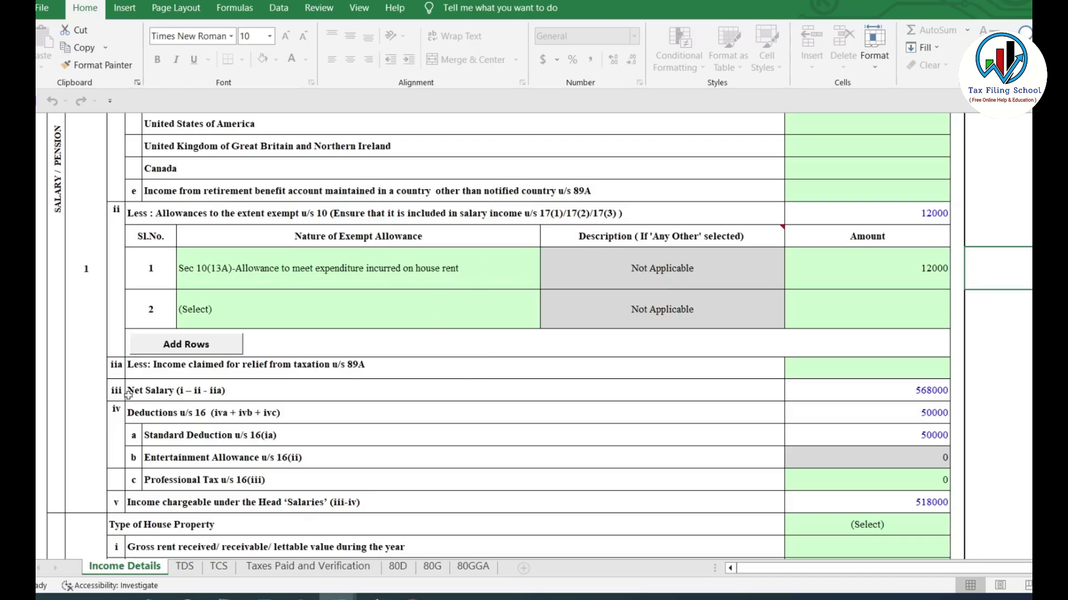
left_click(43, 8)
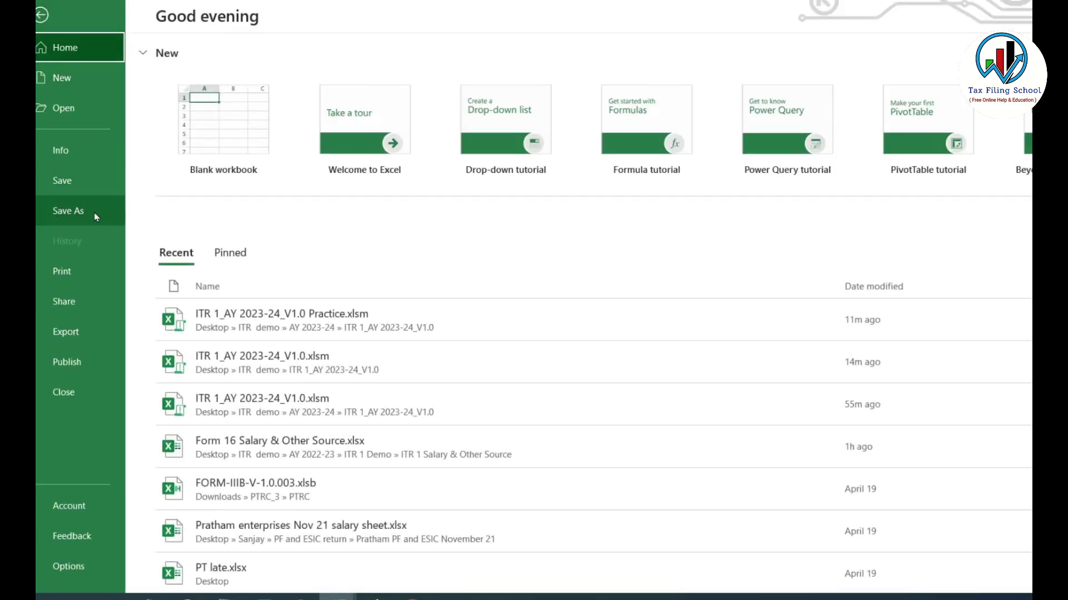
left_click(42, 15)
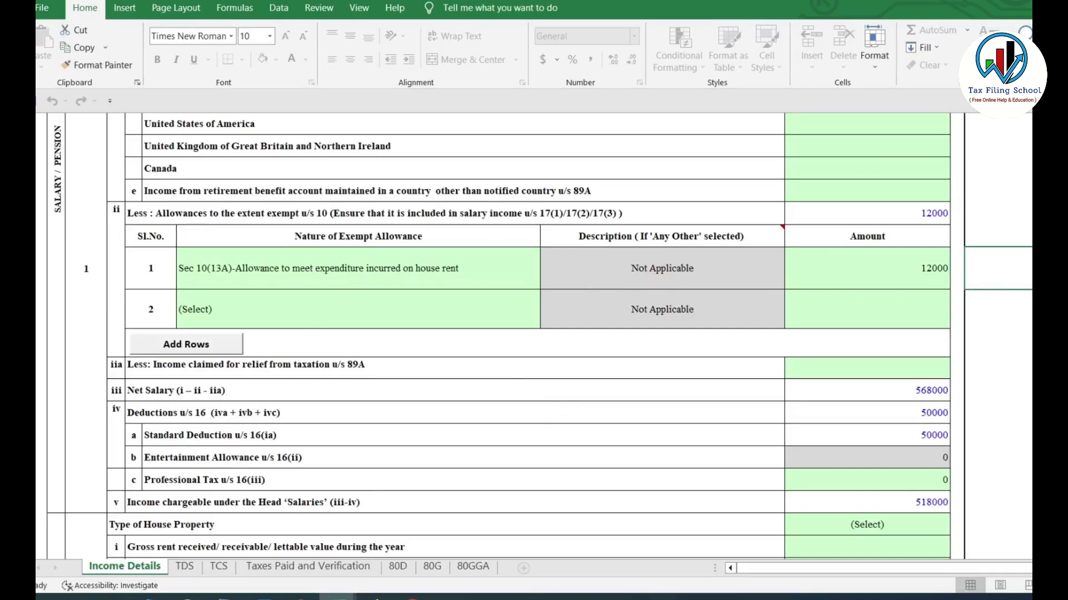
Enter 2500 as Professional Tax u/s 16(iii), next to the 50000 Standard Deduction
scroll(534, 334, "down", 3)
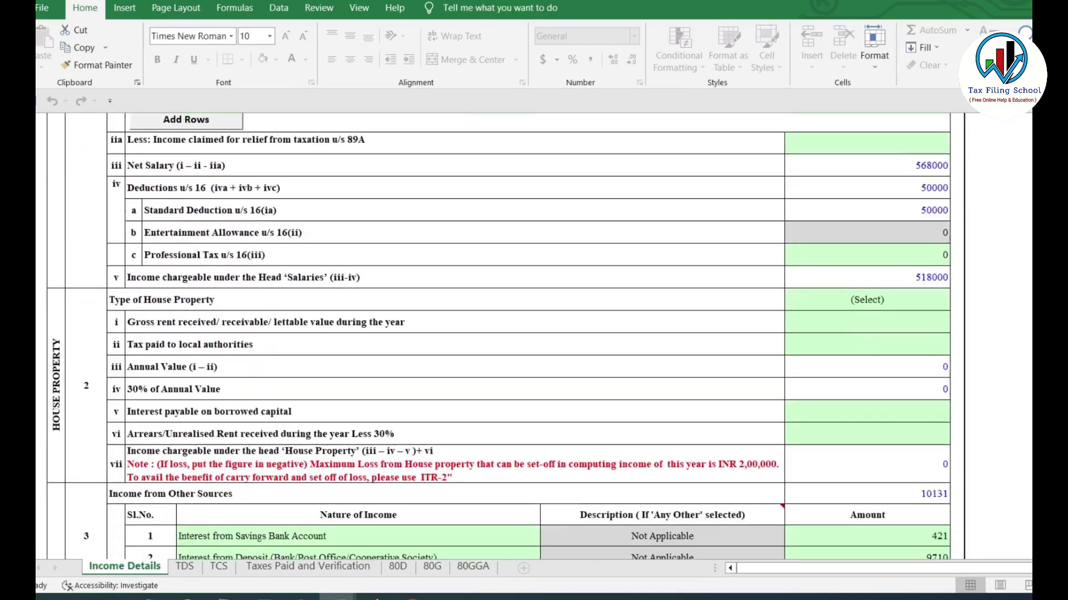
scroll(955, 170, "down", 1)
scroll(954, 170, "up", 1)
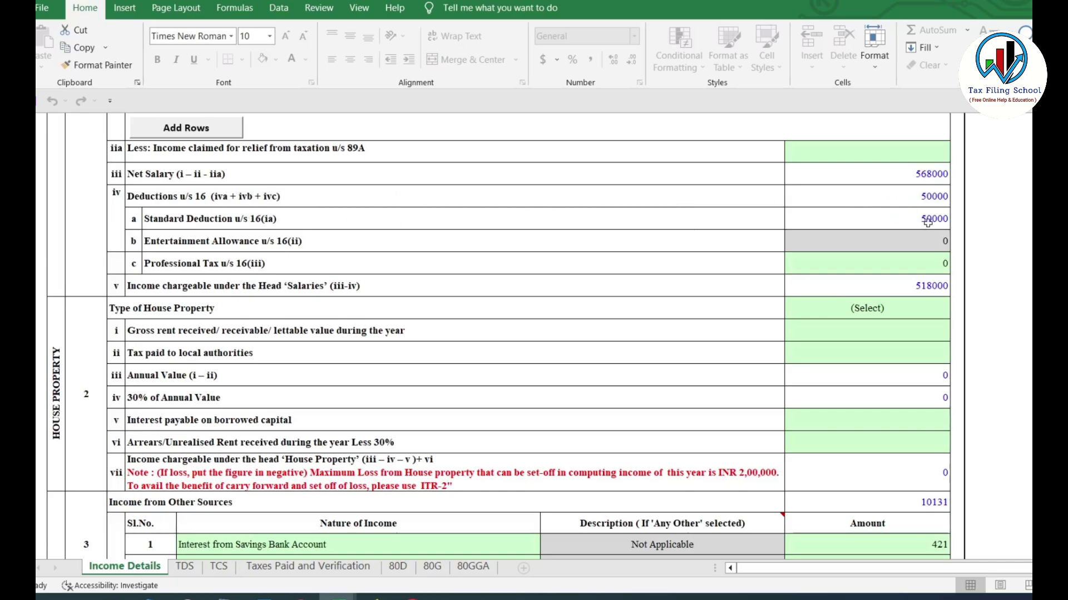
left_click(928, 221)
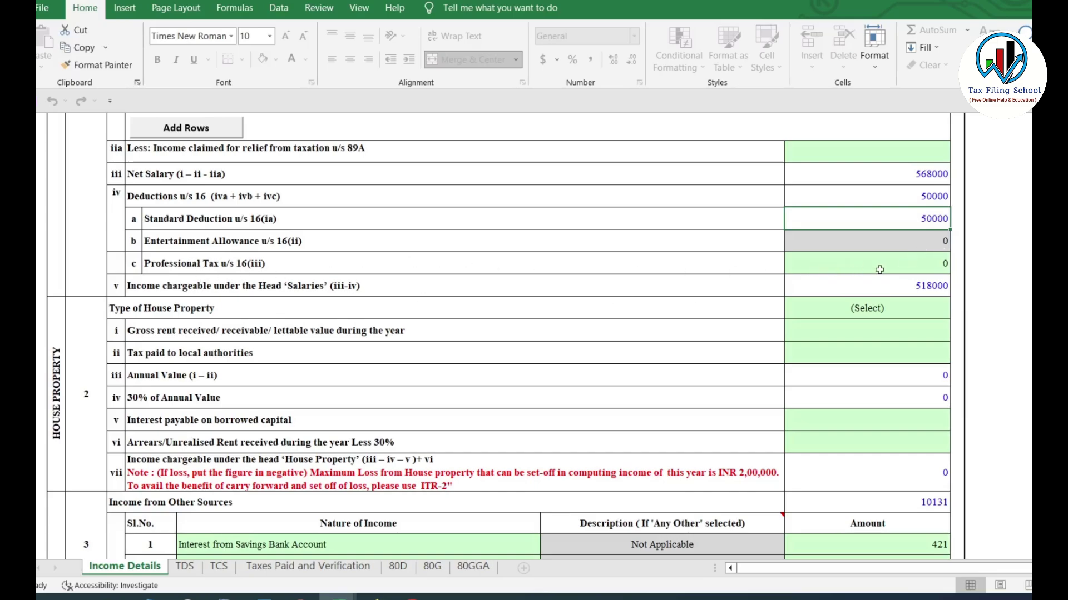
left_click(907, 264)
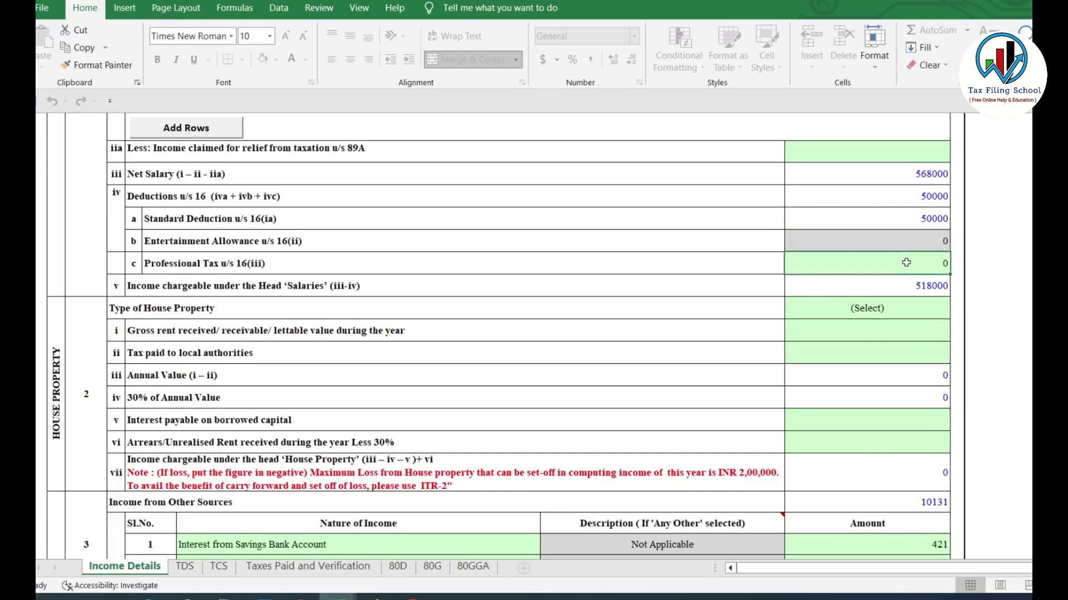
type("2500")
key("Return")
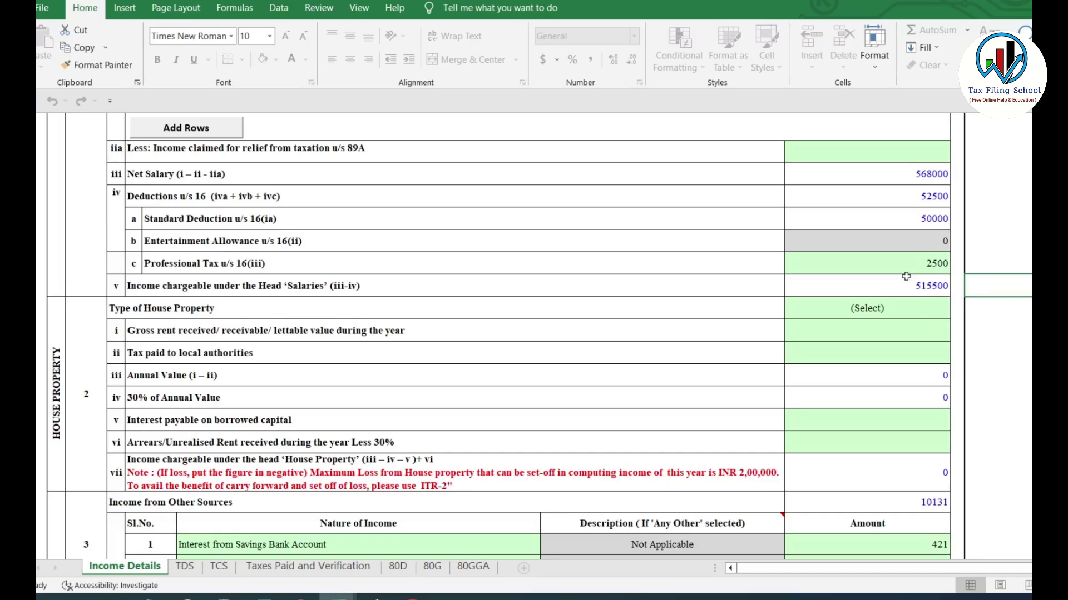
scroll(923, 274, "up", 5)
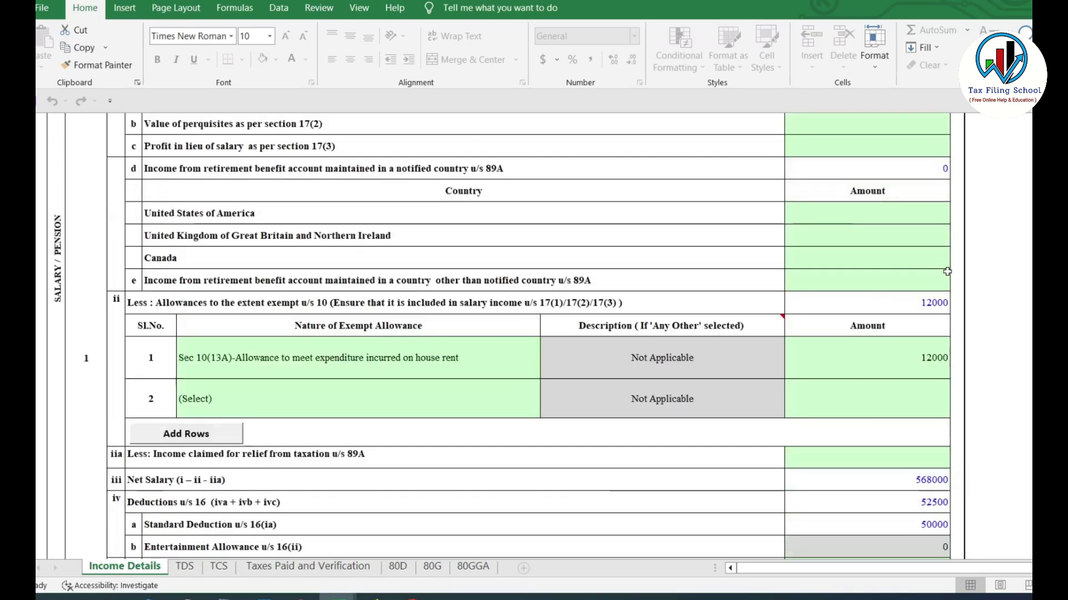
scroll(947, 271, "up", 2)
scroll(947, 271, "down", 5)
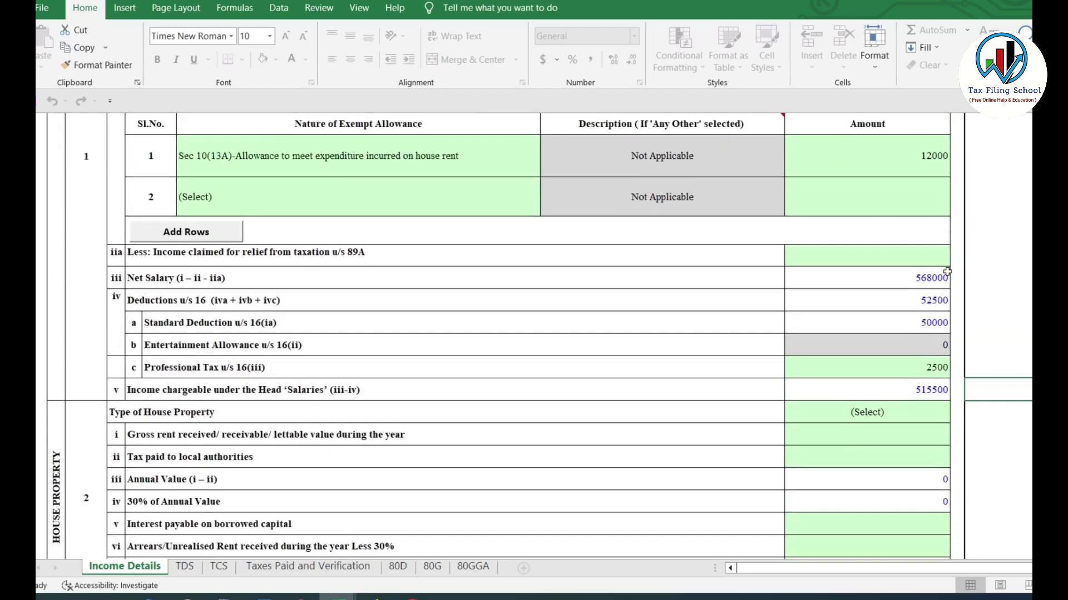
scroll(943, 301, "down", 3)
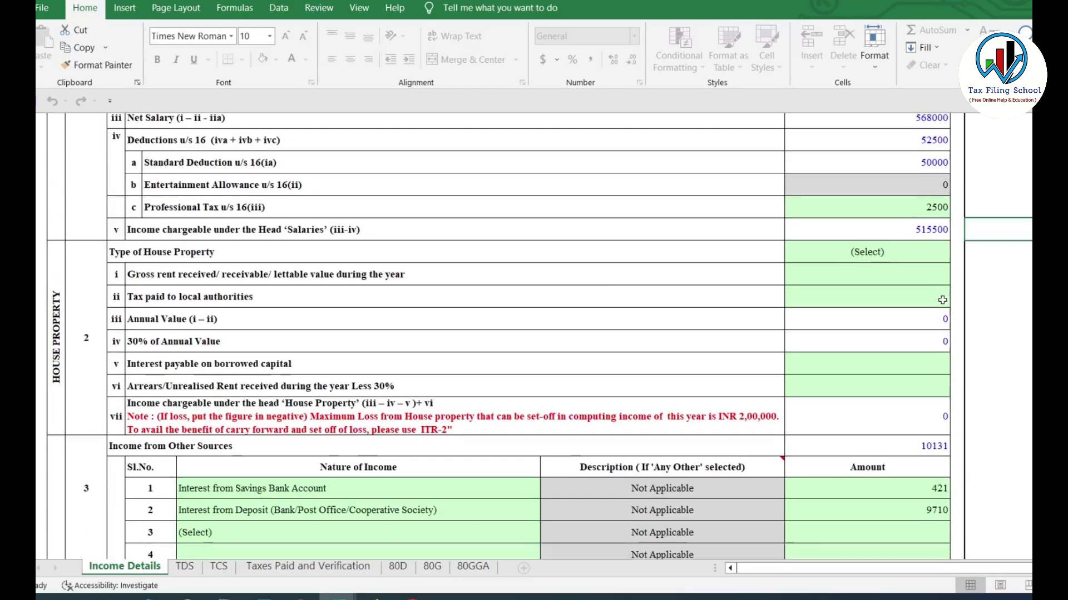
scroll(943, 301, "down", 1)
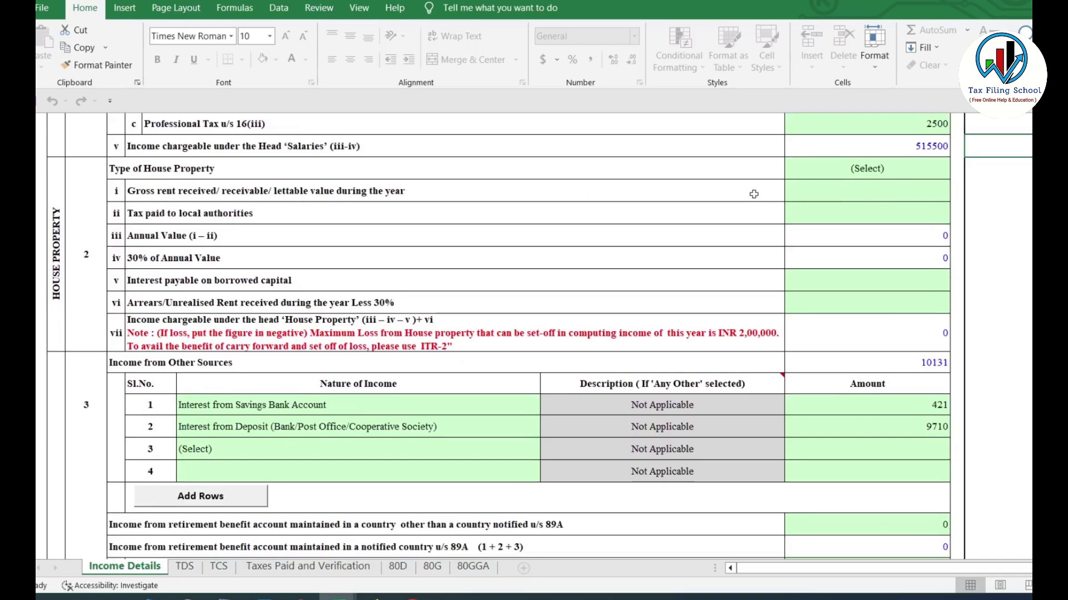
left_click(890, 173)
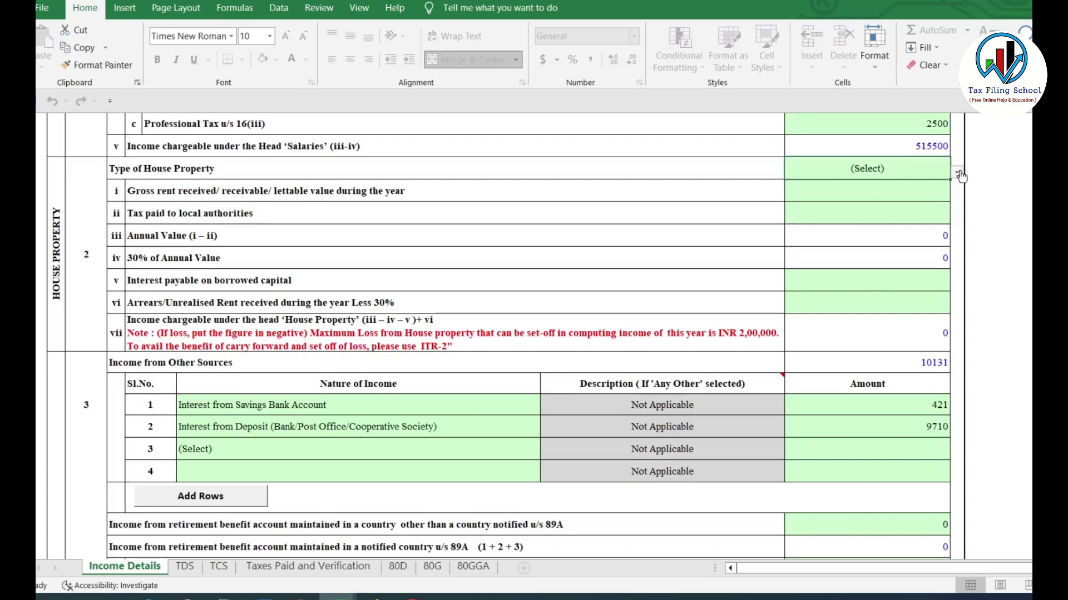
left_click(961, 175)
left_click(875, 188)
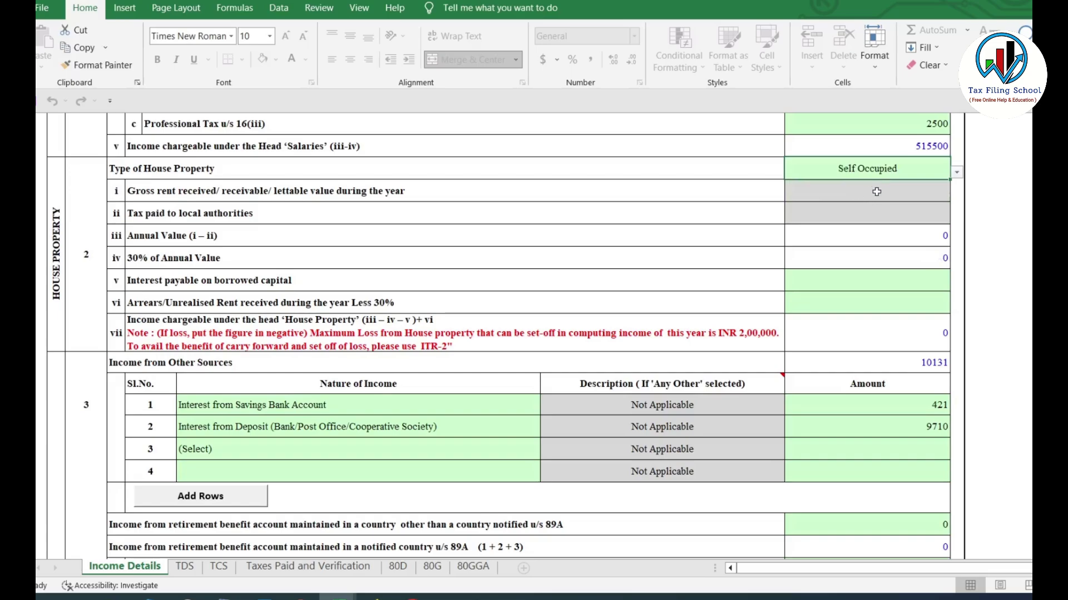
left_click(874, 192)
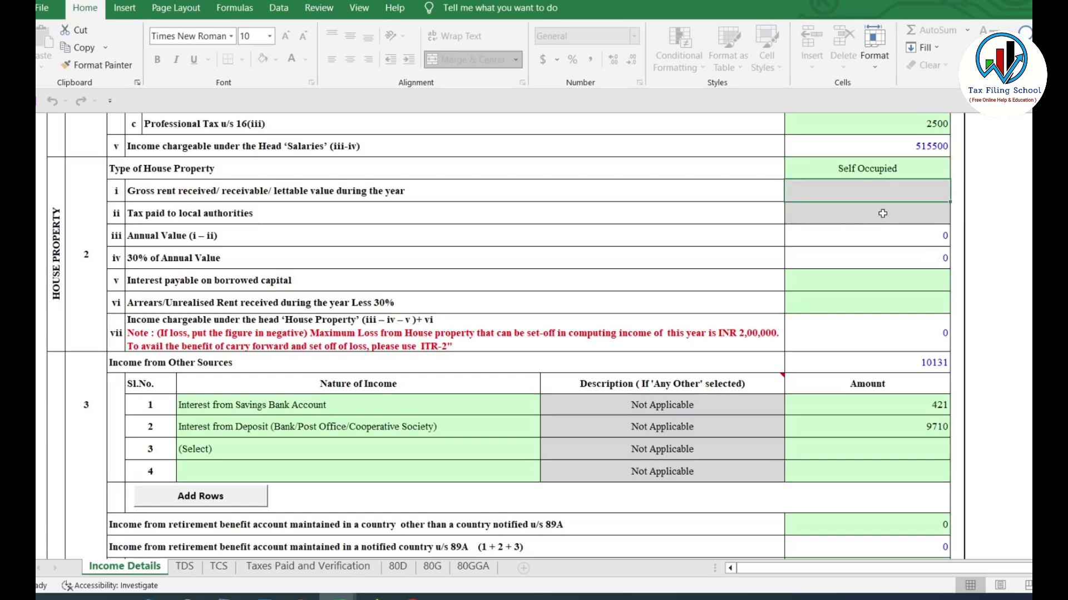
left_click(883, 214)
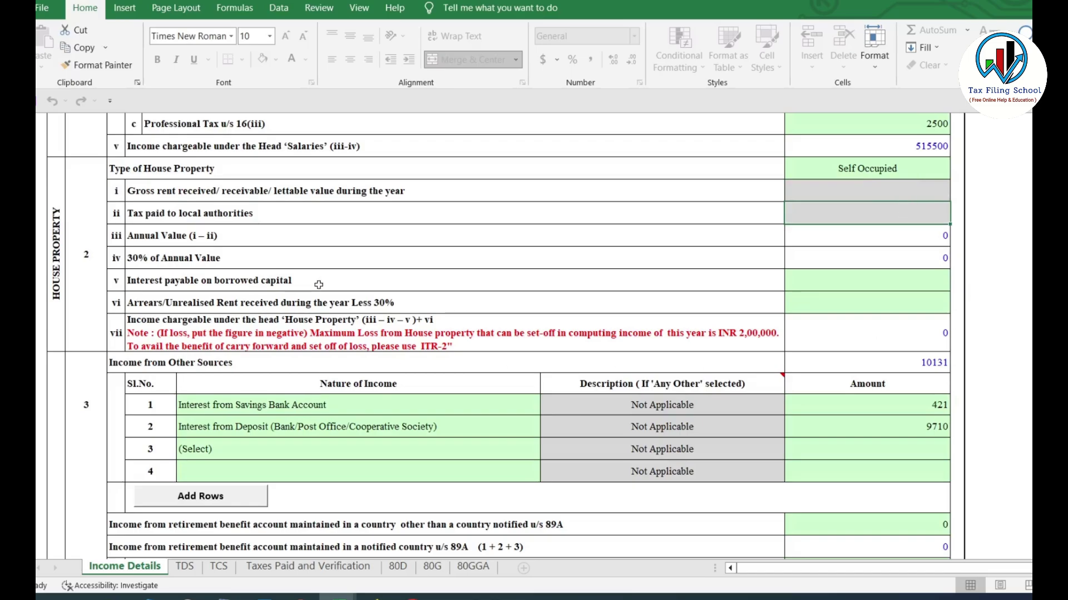
left_click(896, 285)
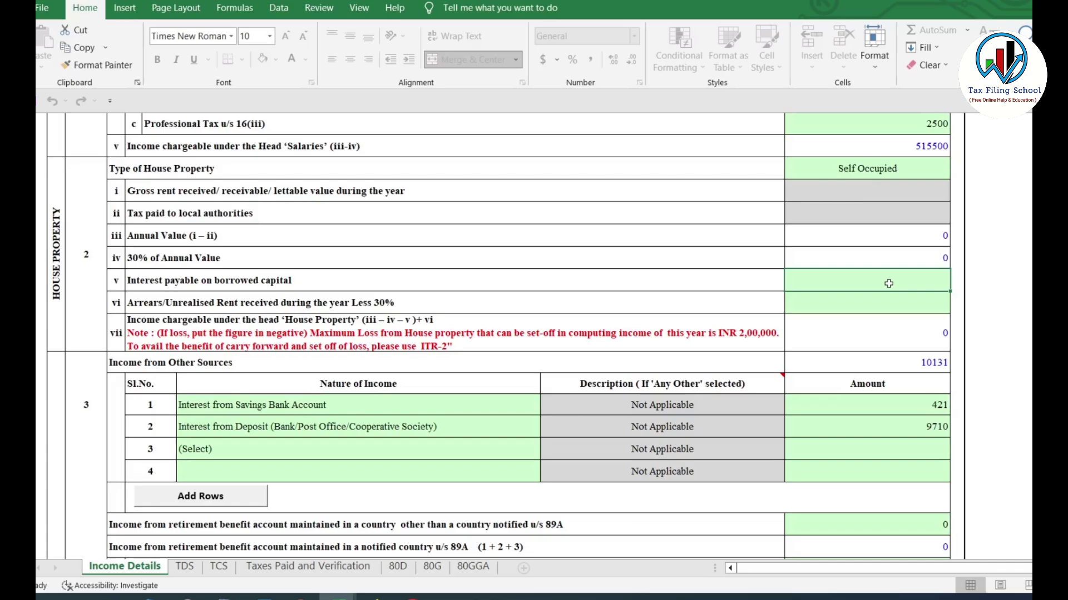
type("2000")
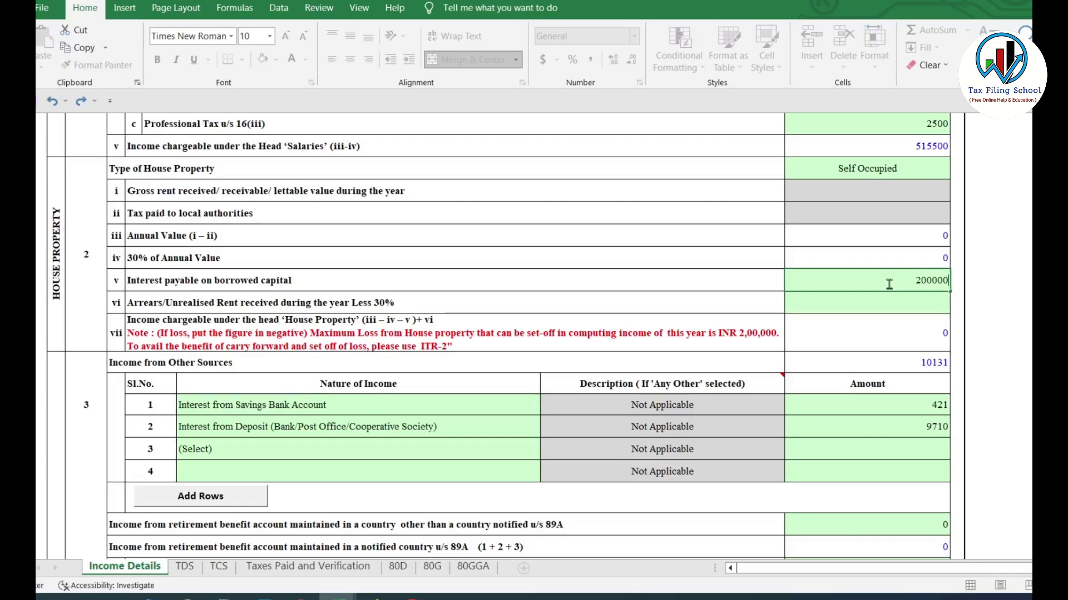
type("00")
key("Escape")
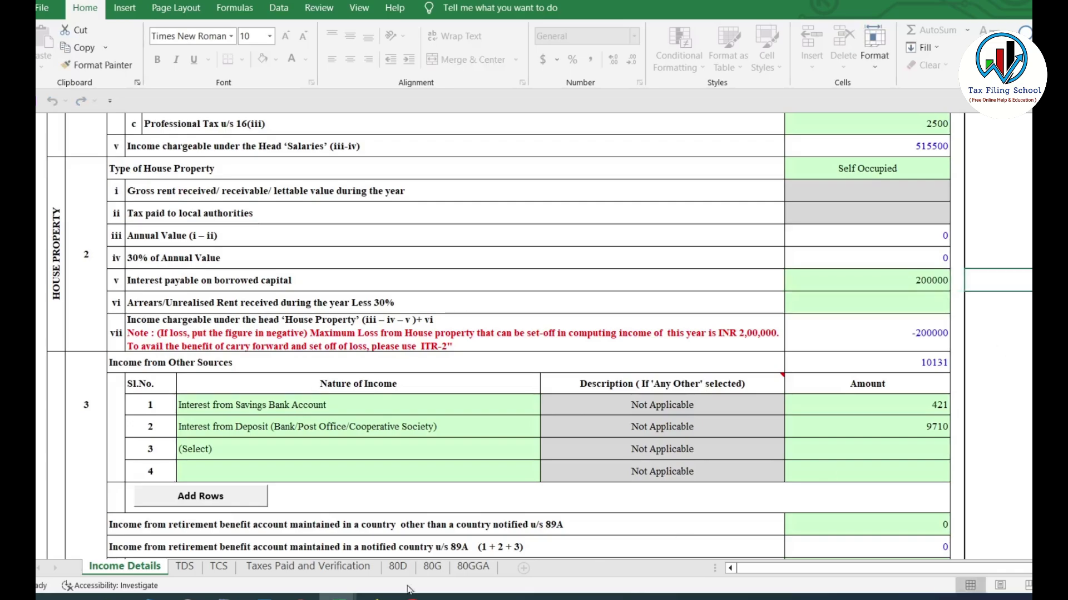
left_click(894, 170)
left_click(956, 174)
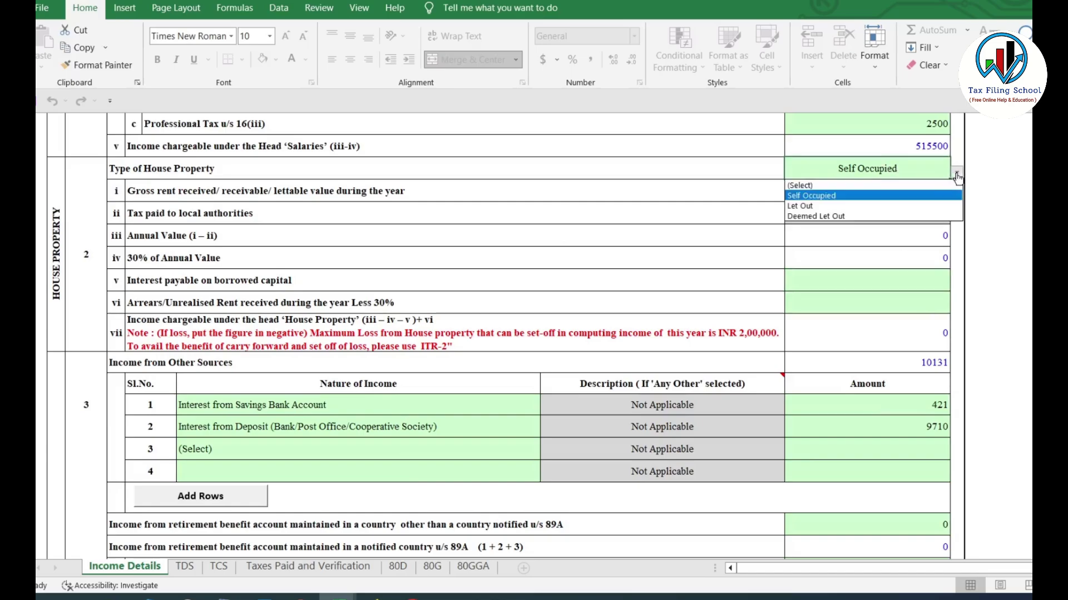
left_click(875, 184)
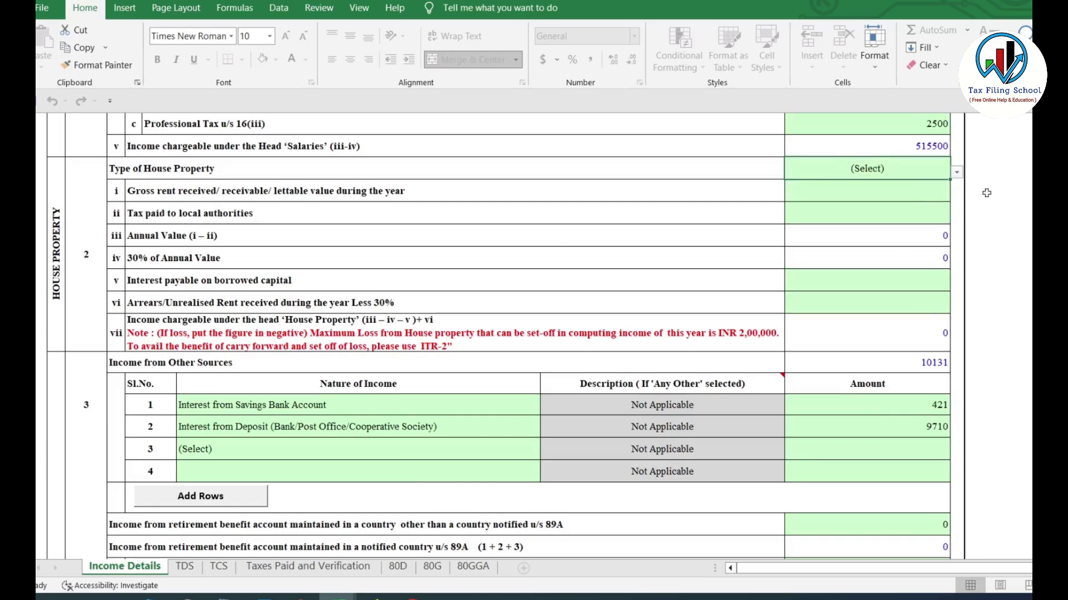
Check the savings interest of 421 and deposit interest of 9710 in the Other Sources rows
scroll(1015, 241, "down", 1)
scroll(1015, 241, "down", 2)
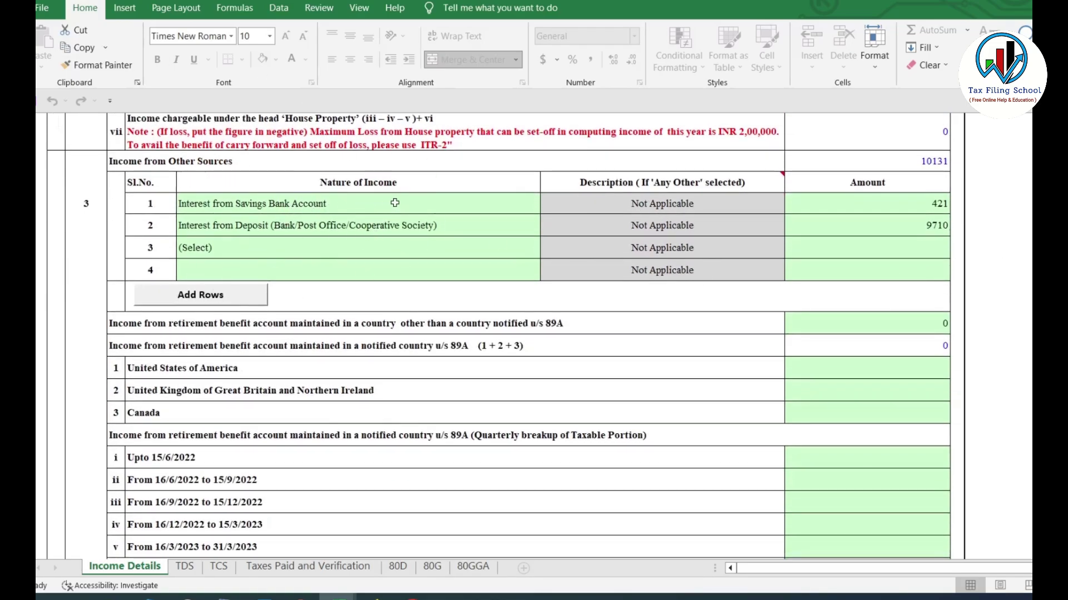
left_click(940, 206)
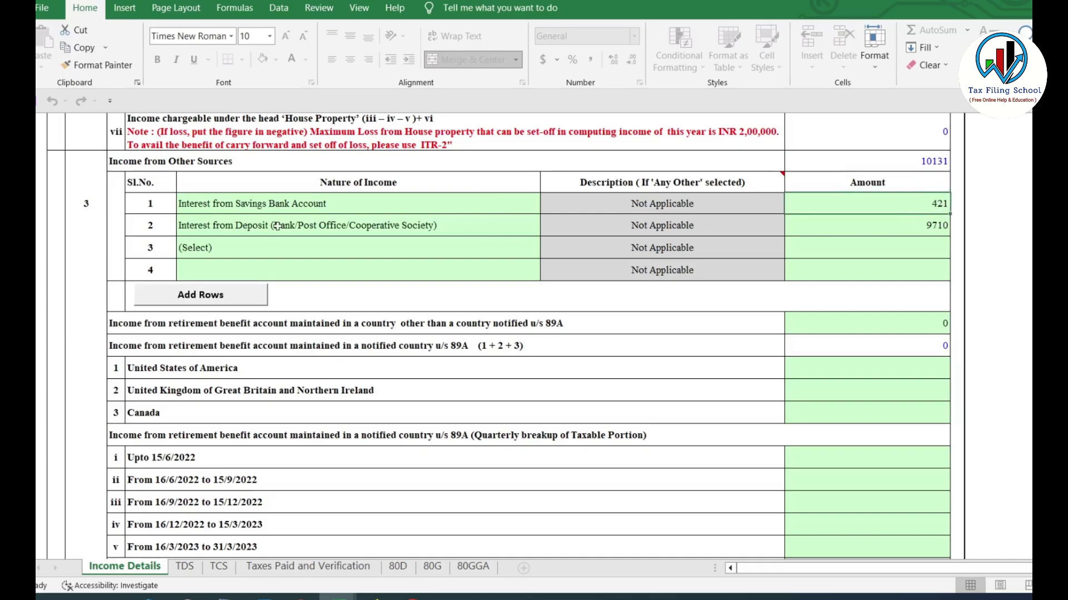
left_click(245, 231)
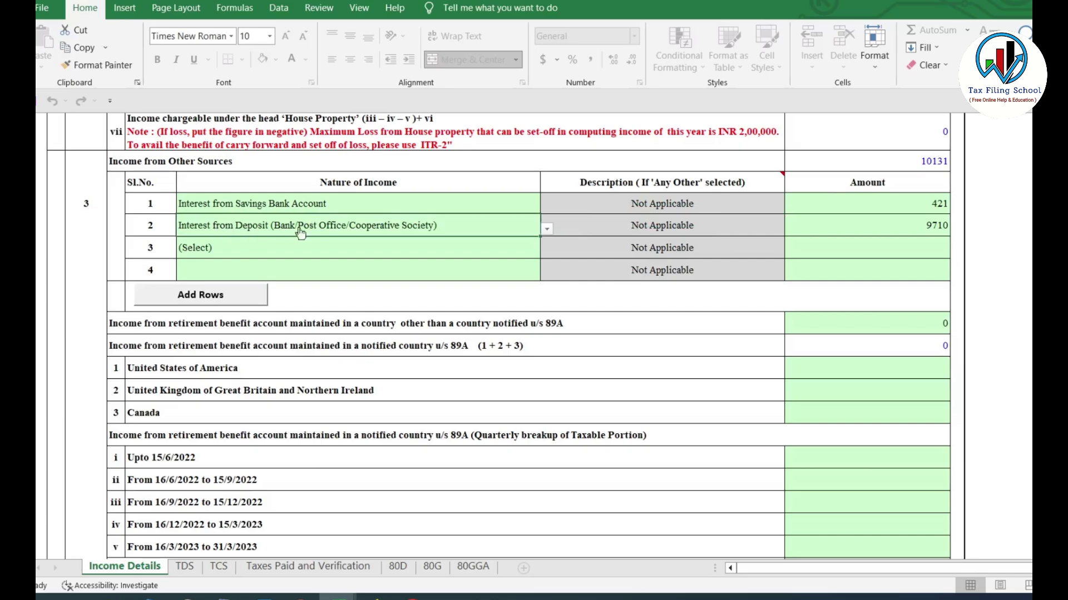
left_click(938, 223)
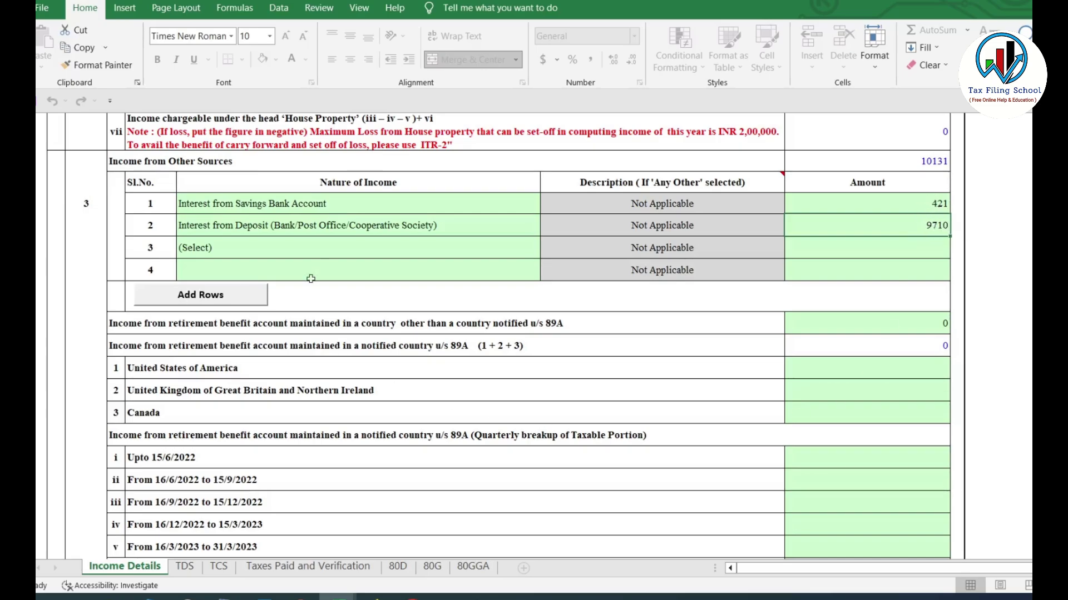
Try Family pension and Any Other as row 3's income type, then reset it to (Select)
left_click(309, 251)
left_click(542, 250)
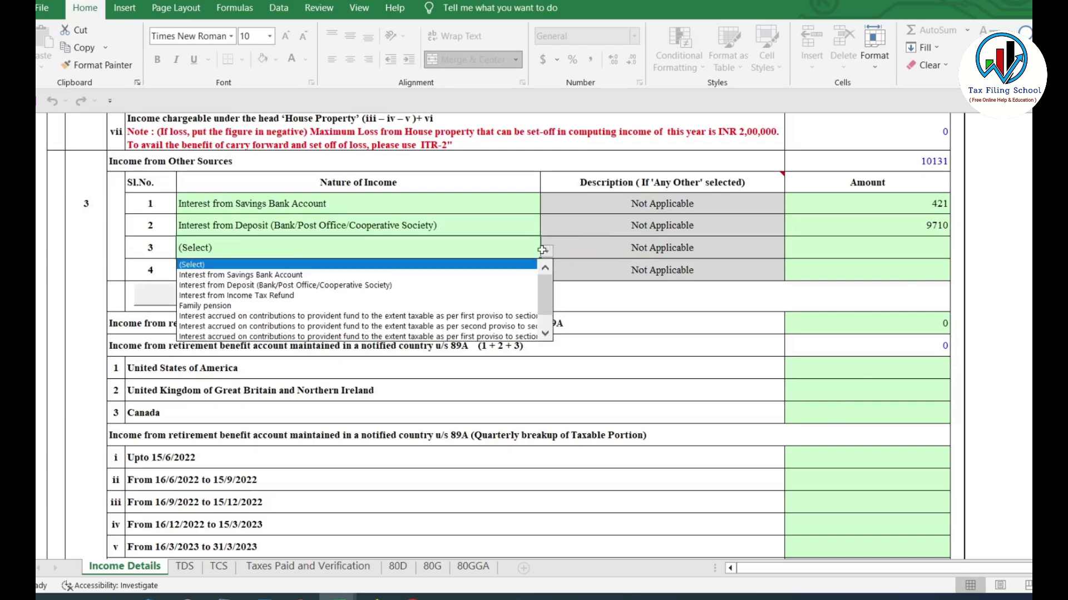
mouse_move(547, 302)
left_mouse_down()
mouse_move(546, 313)
mouse_move(547, 298)
left_mouse_up()
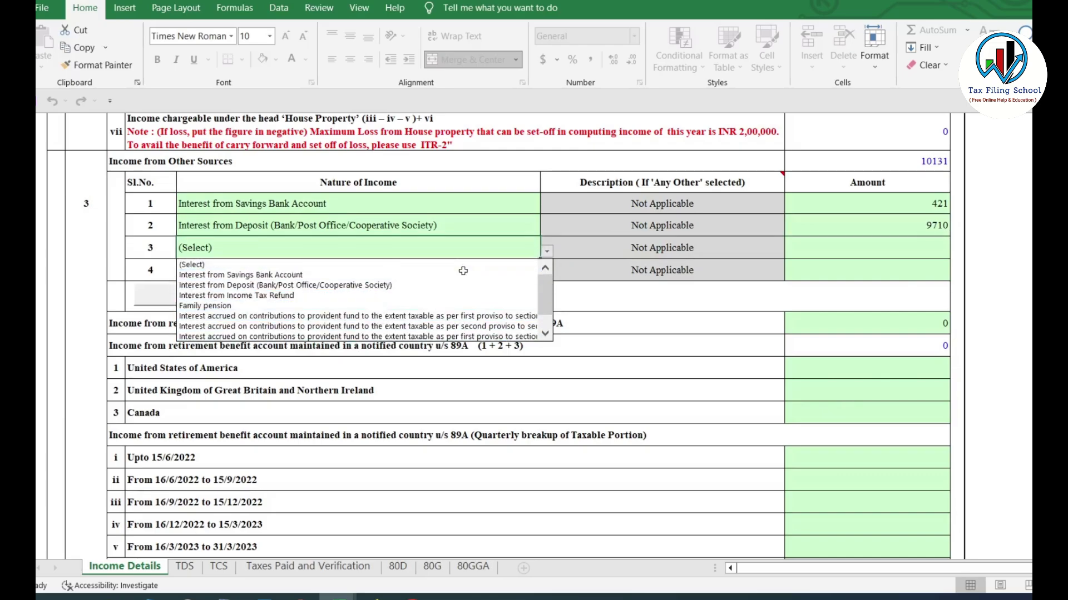
left_click(265, 306)
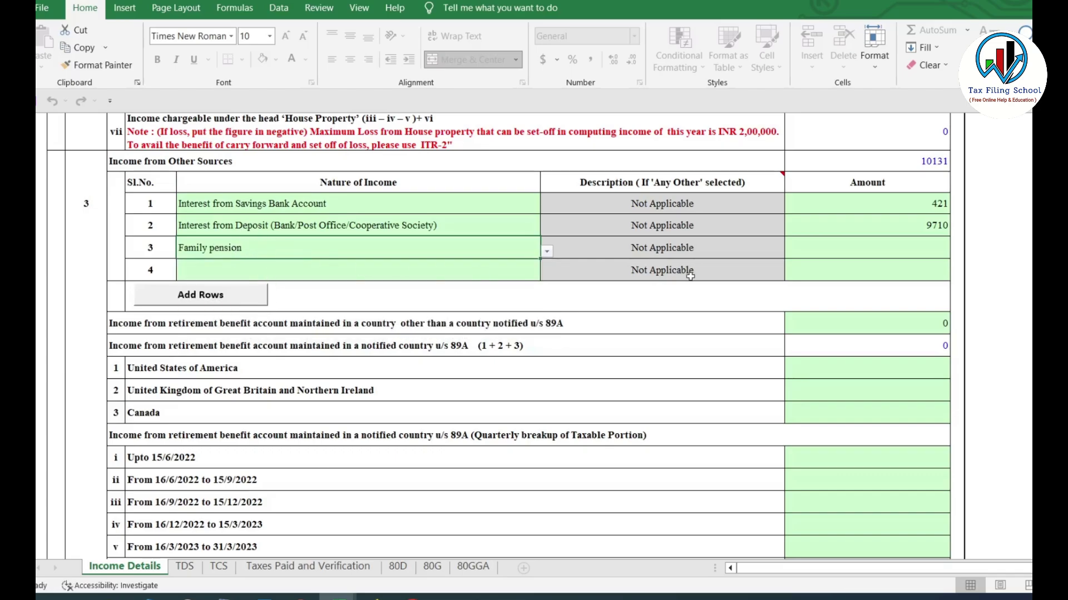
left_click(902, 254)
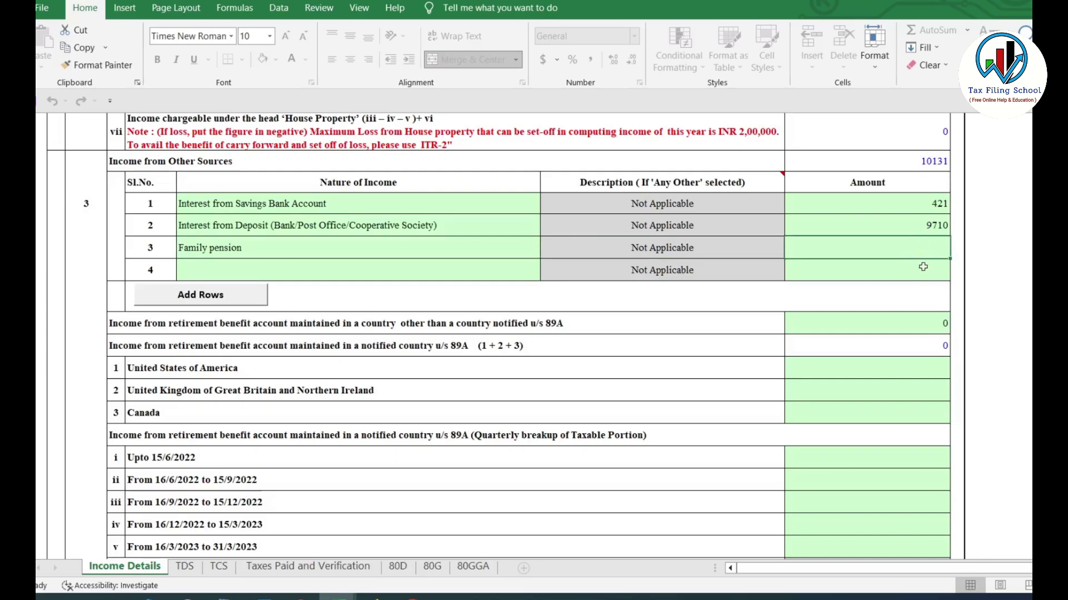
scroll(920, 266, "down", 1)
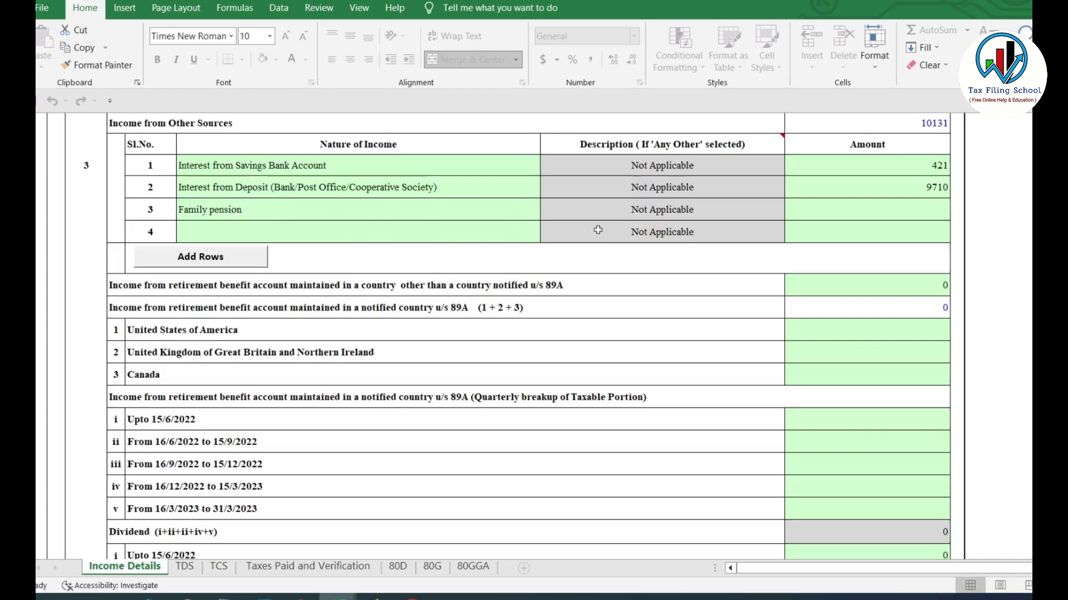
left_click(547, 213)
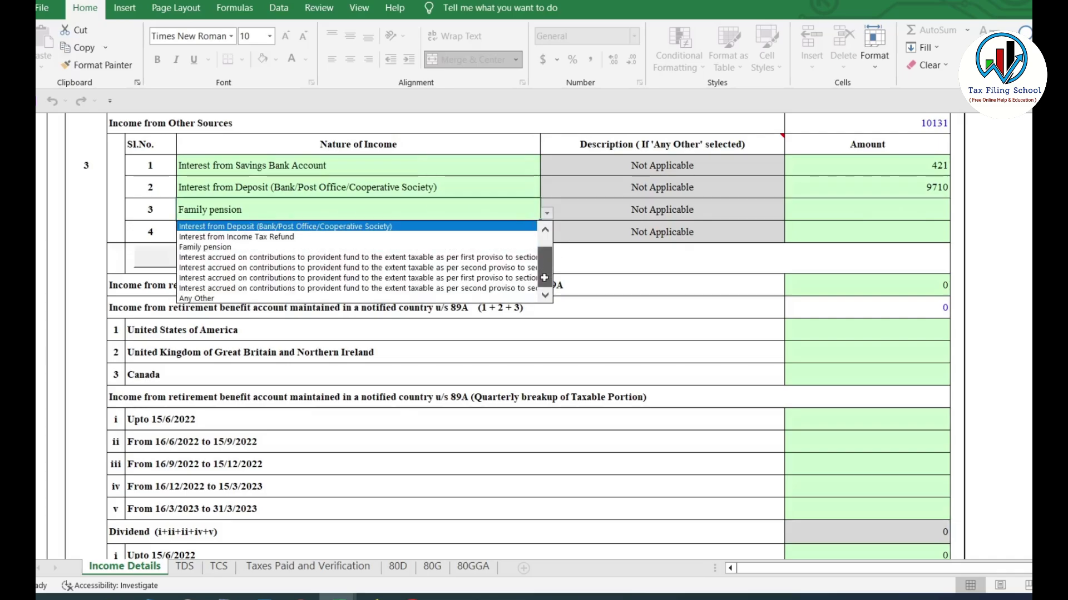
left_click(244, 298)
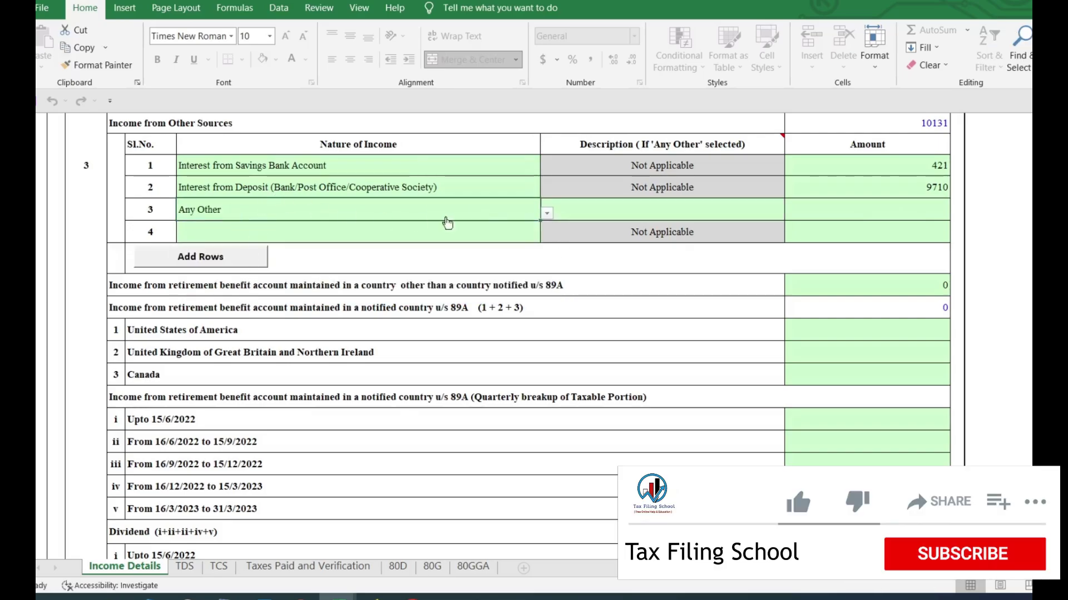
left_click(545, 214)
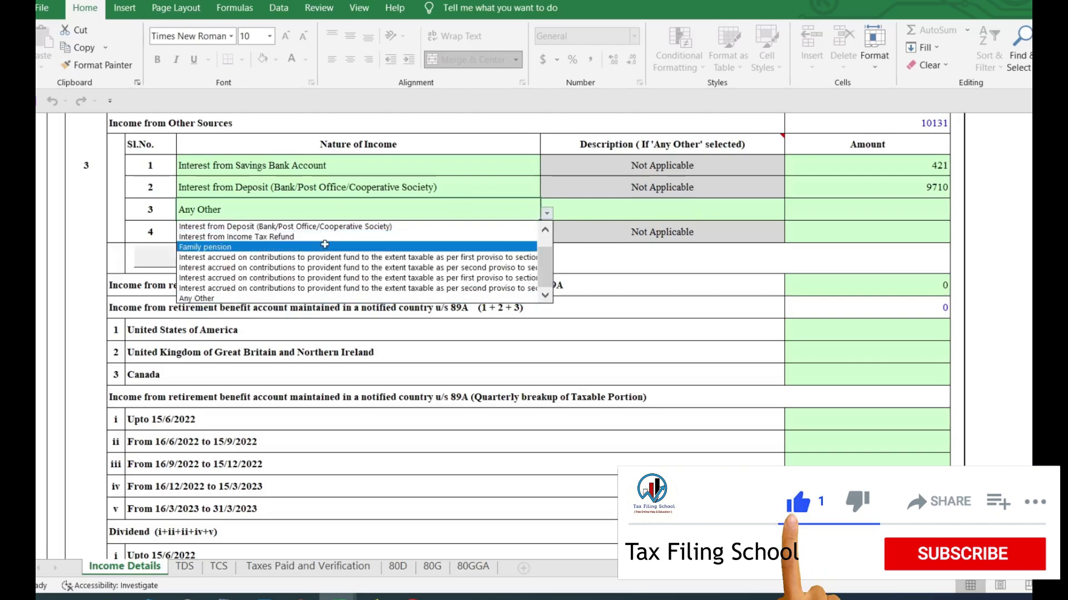
left_click(545, 230)
left_click(545, 229)
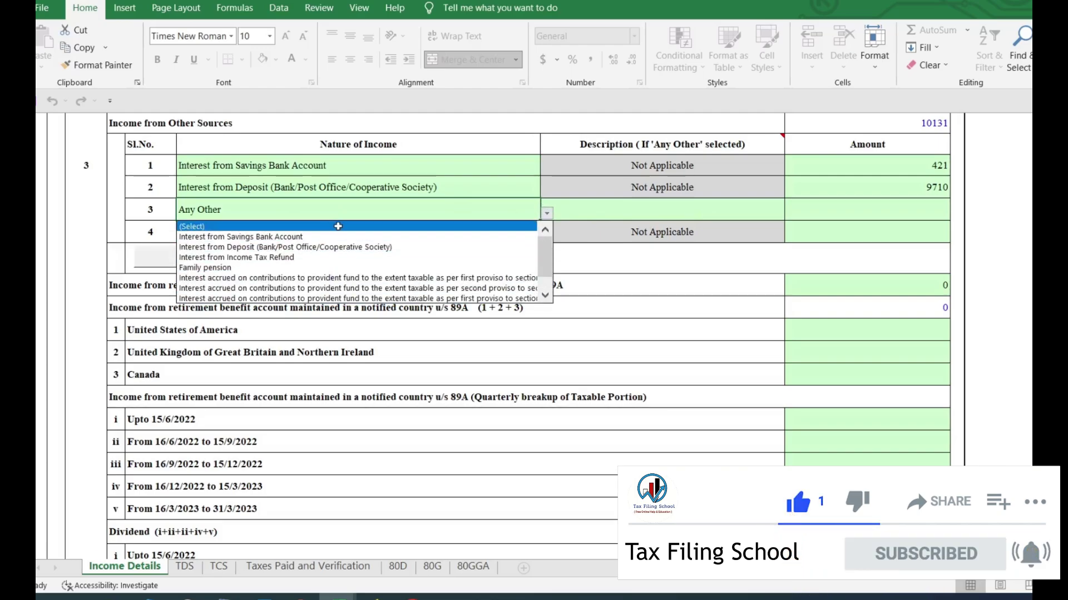
left_click(330, 224)
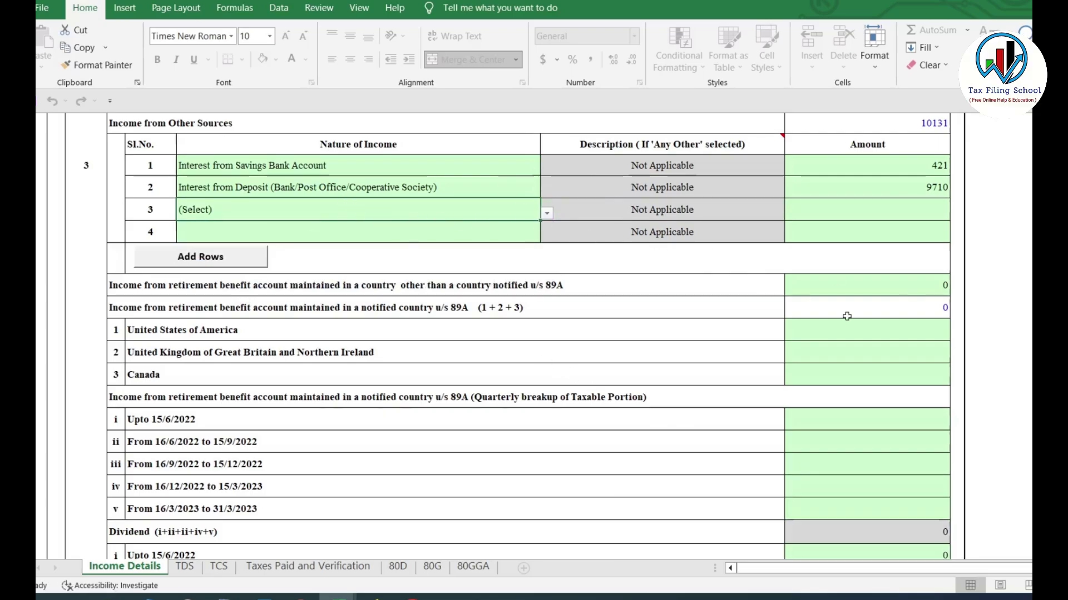
scroll(528, 334, "down", 3)
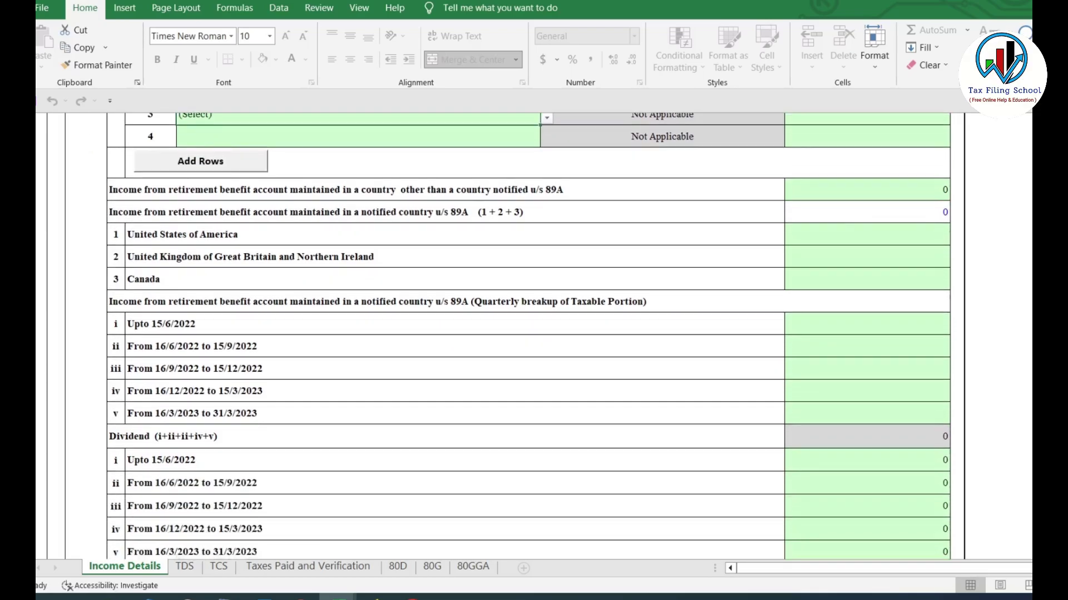
scroll(528, 334, "up", 1)
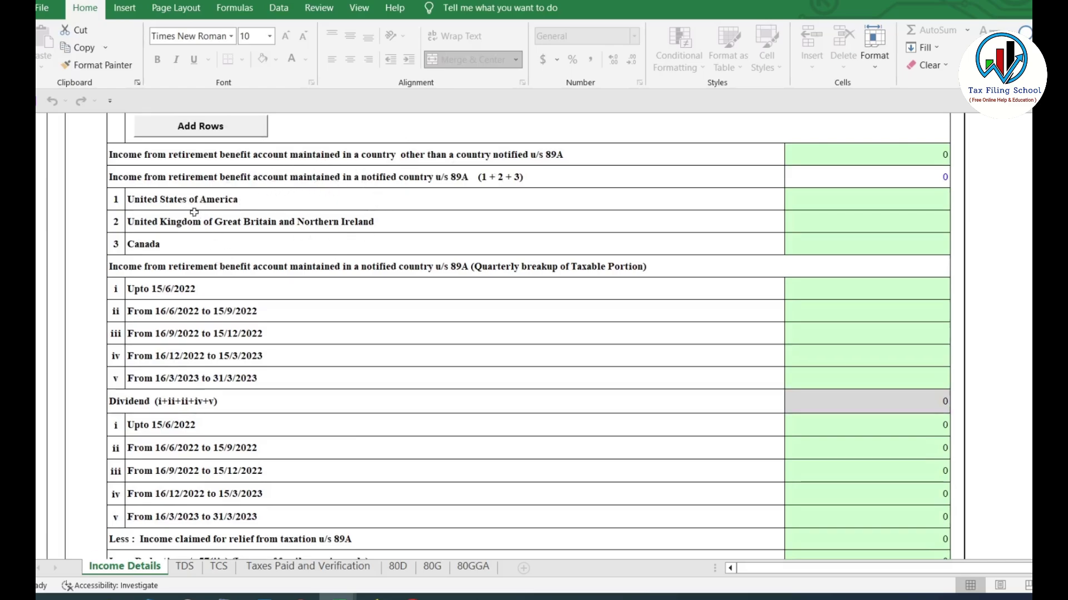
left_click(203, 202)
left_click(225, 226)
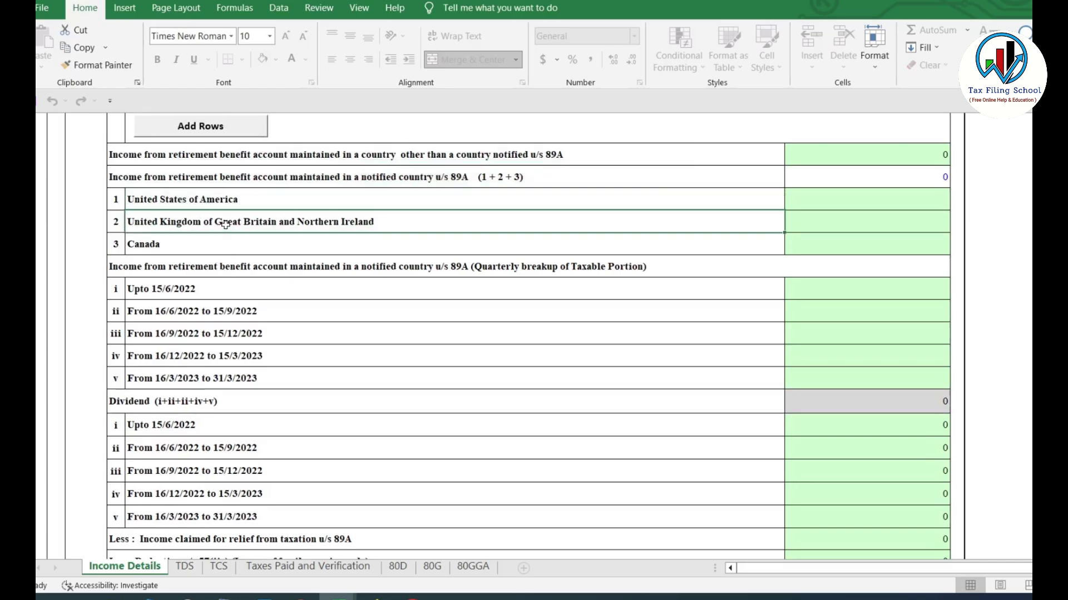
left_click(238, 243)
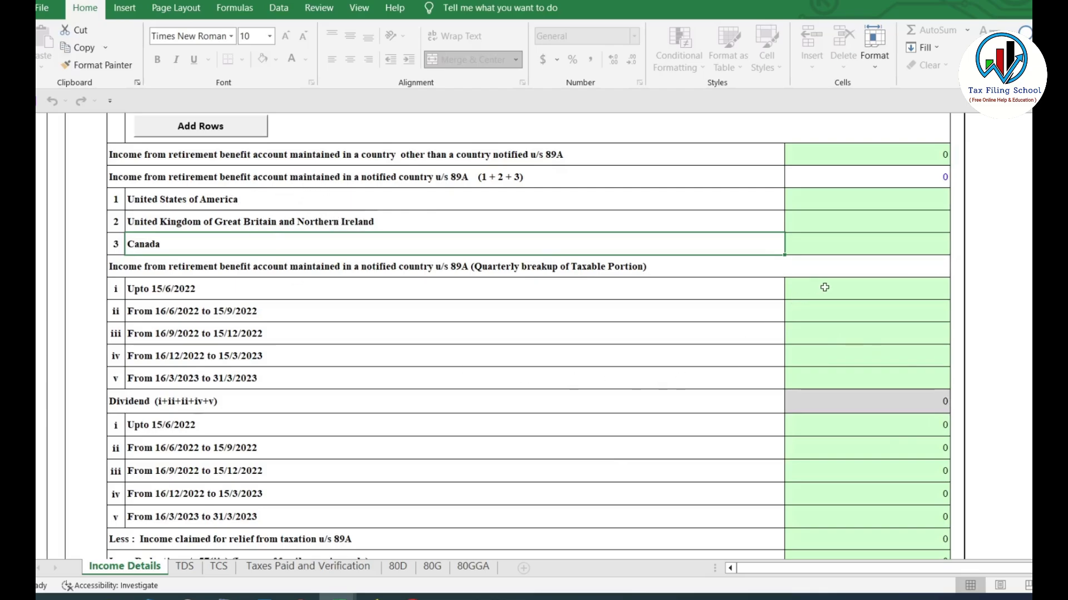
left_click_drag(822, 288, 853, 376)
scroll(674, 352, "down", 3)
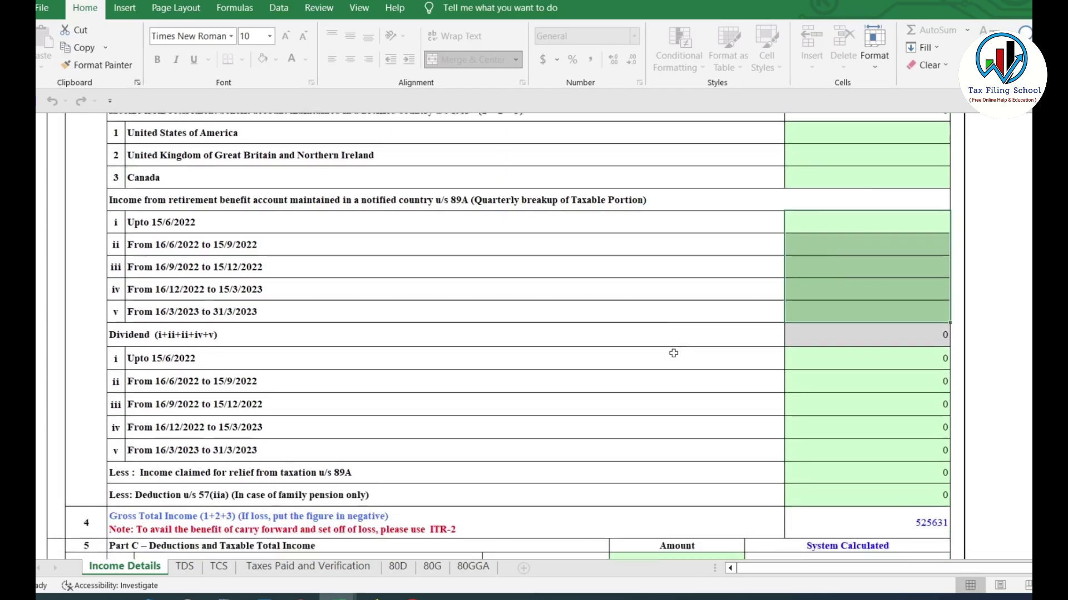
scroll(257, 304, "down", 1)
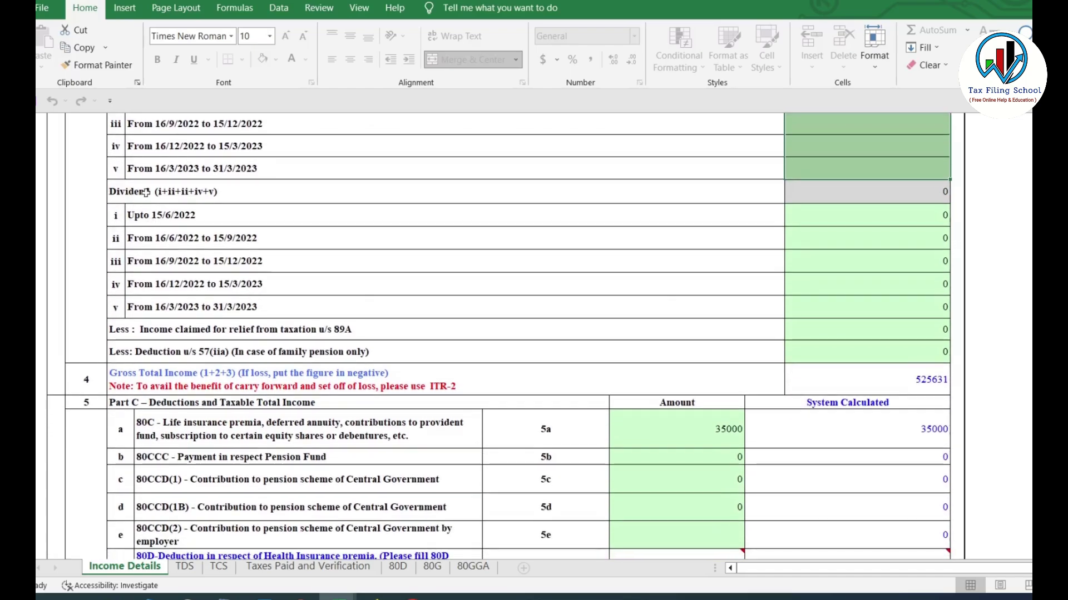
left_click_drag(832, 228, 873, 339)
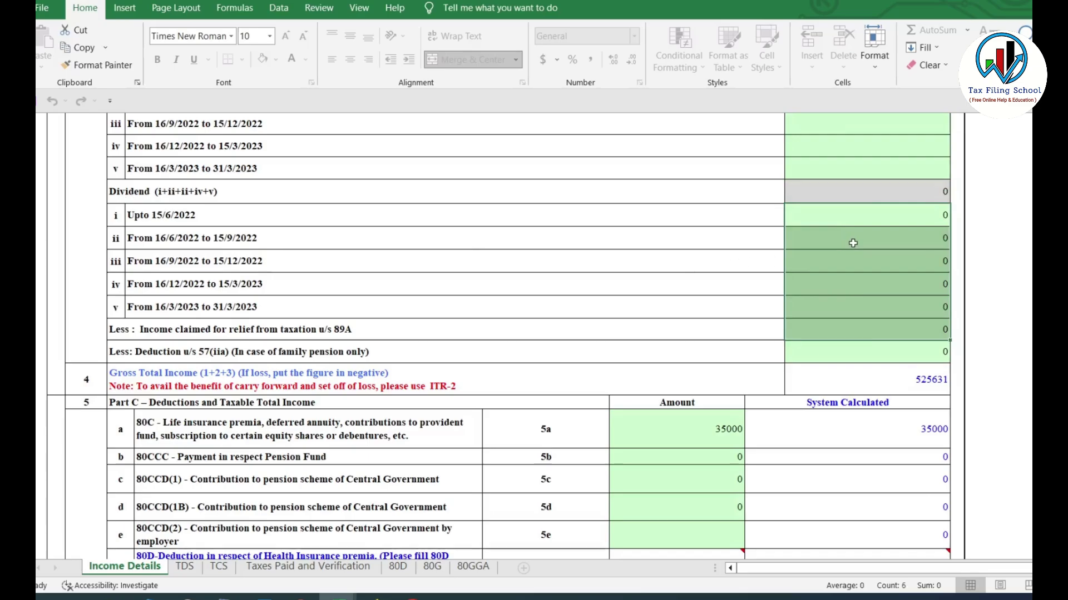
left_click(854, 243)
scroll(854, 243, "down", 3)
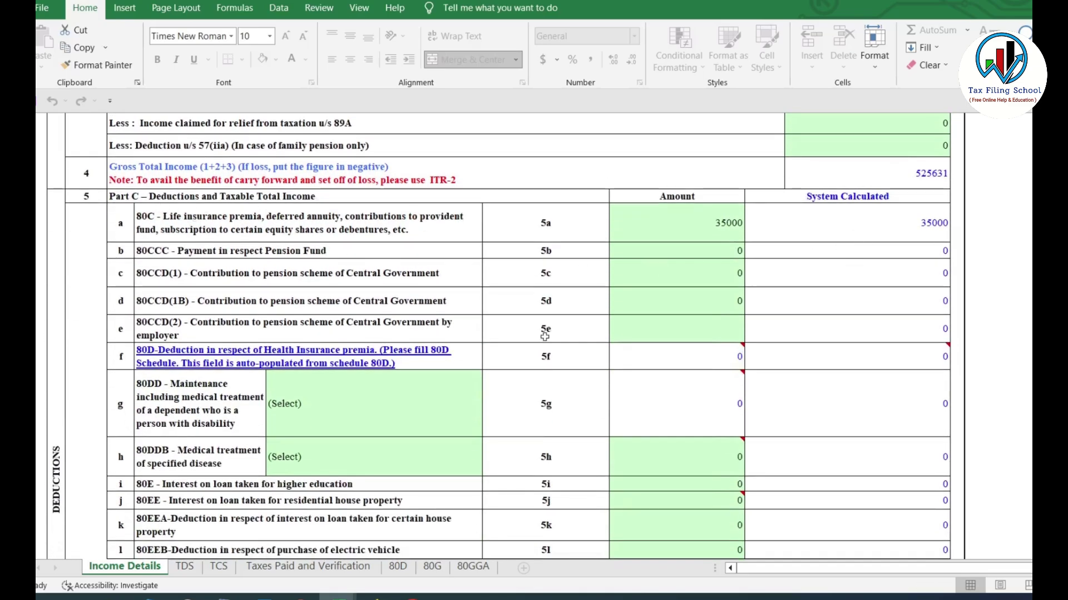
scroll(396, 263, "down", 1)
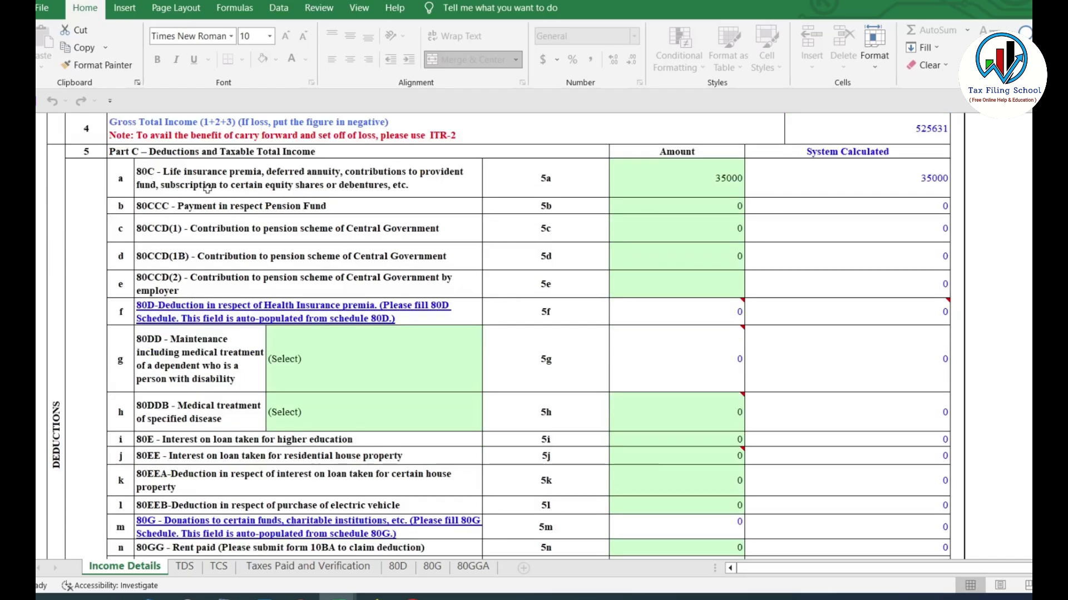
left_click(254, 184)
left_click(708, 183)
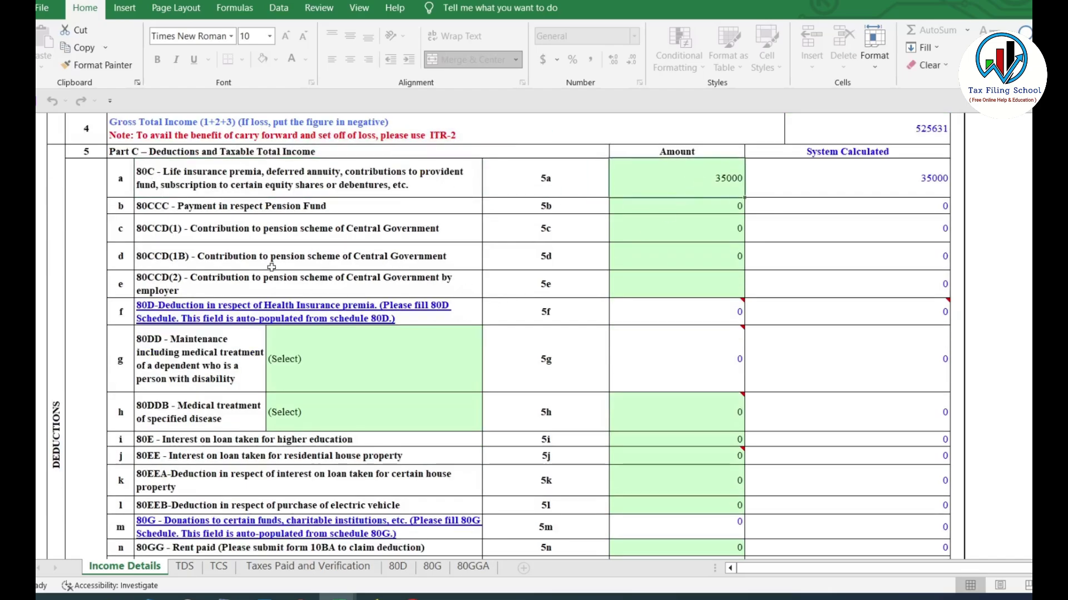
left_click_drag(278, 214, 319, 547)
left_click(194, 361)
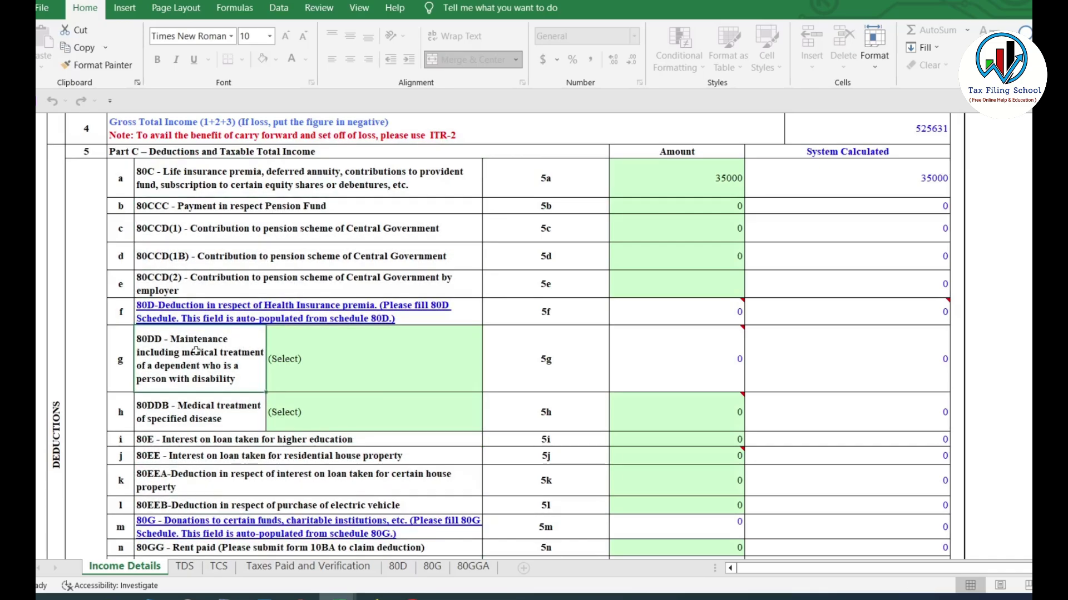
left_click(701, 259)
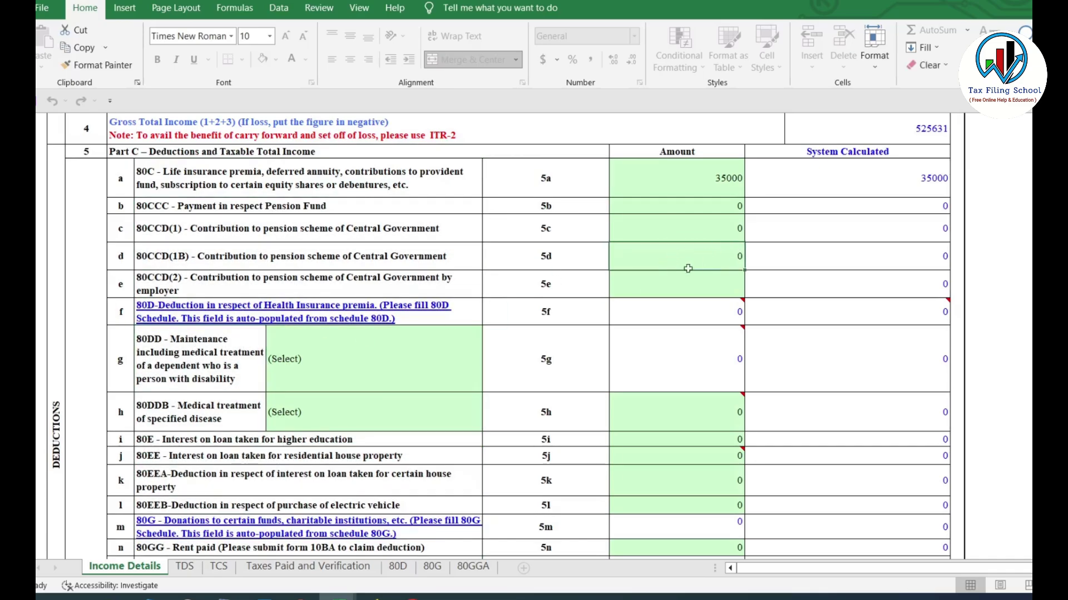
left_click(736, 181)
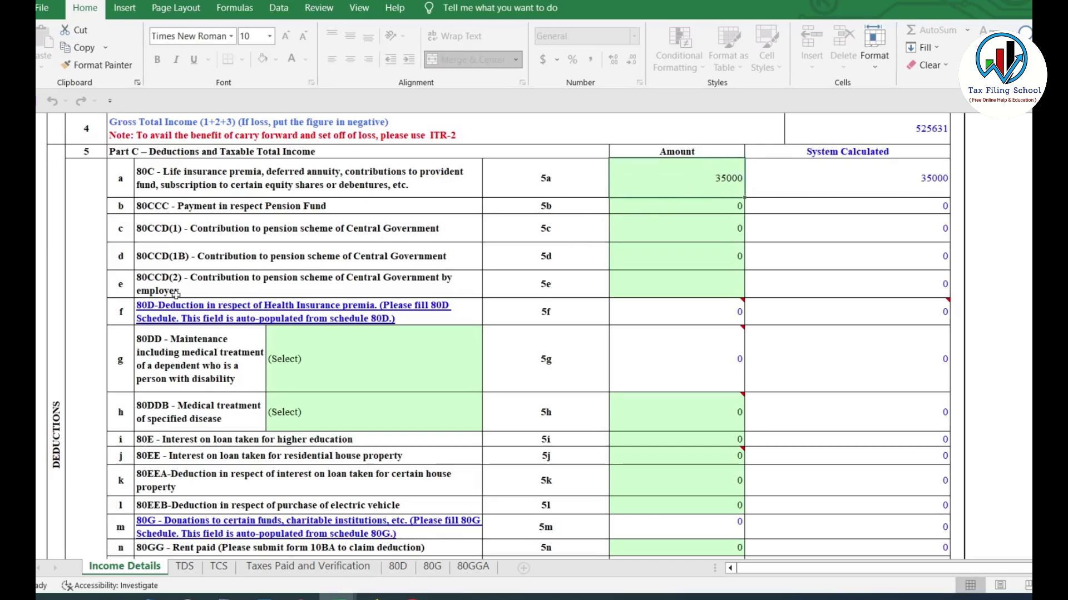
scroll(219, 324, "down", 1)
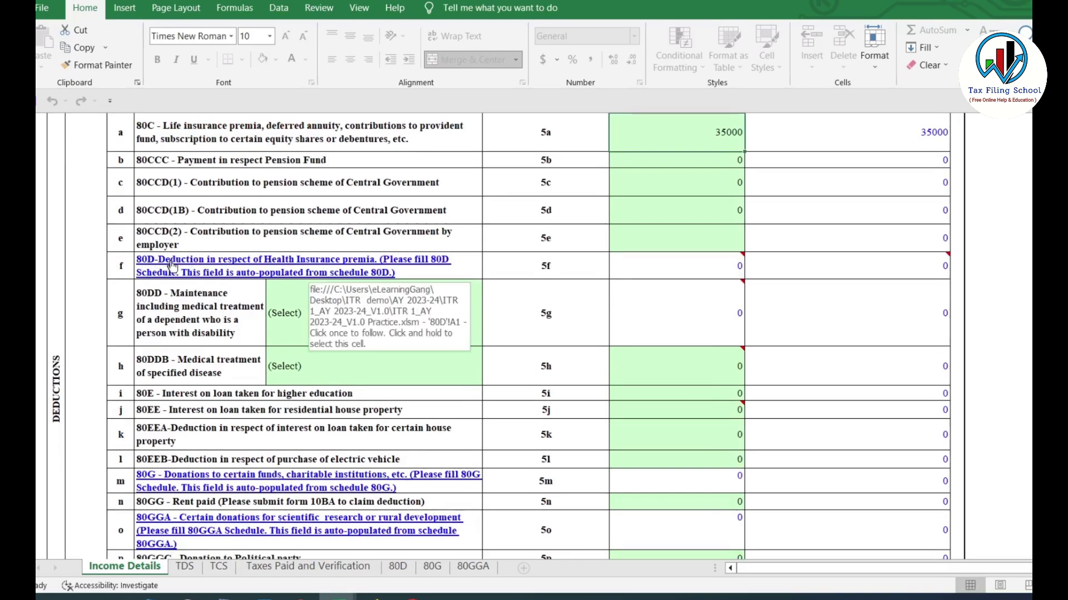
left_click(705, 274)
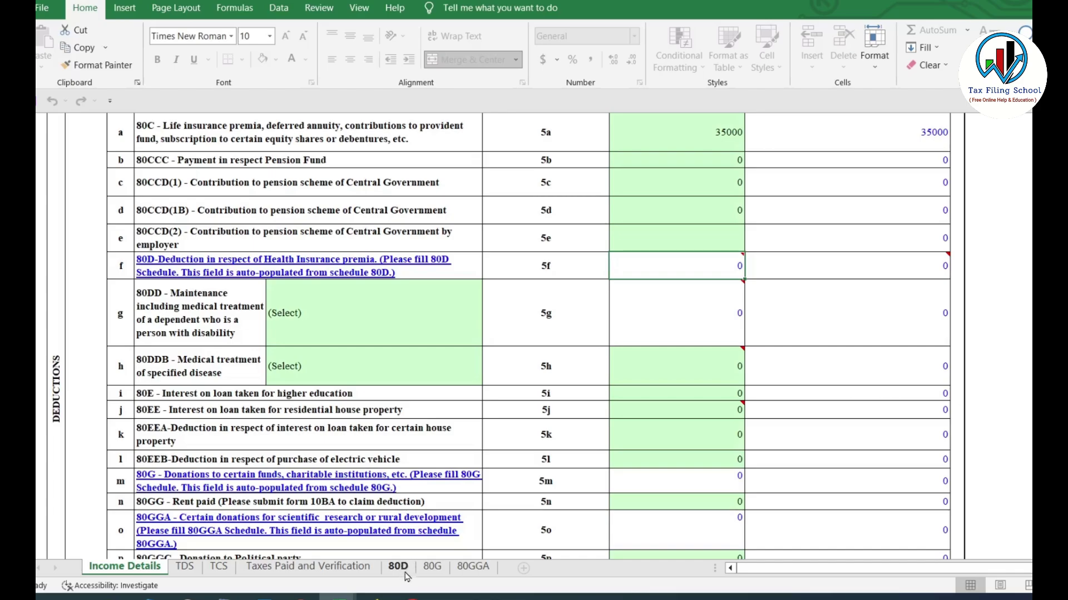
scroll(247, 441, "down", 1)
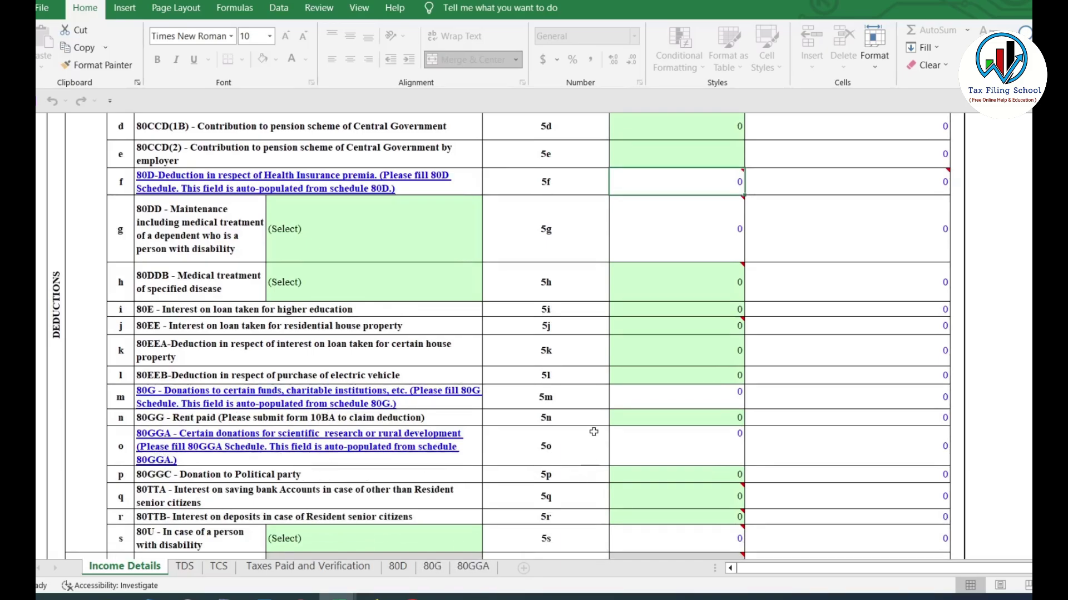
scroll(610, 356, "down", 1)
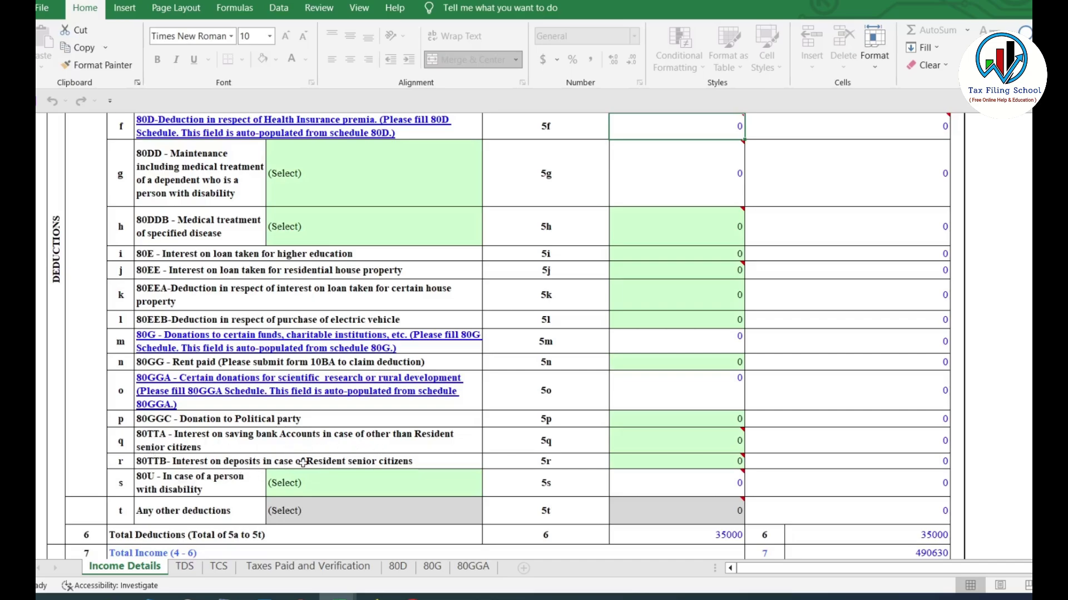
scroll(430, 442, "up", 4)
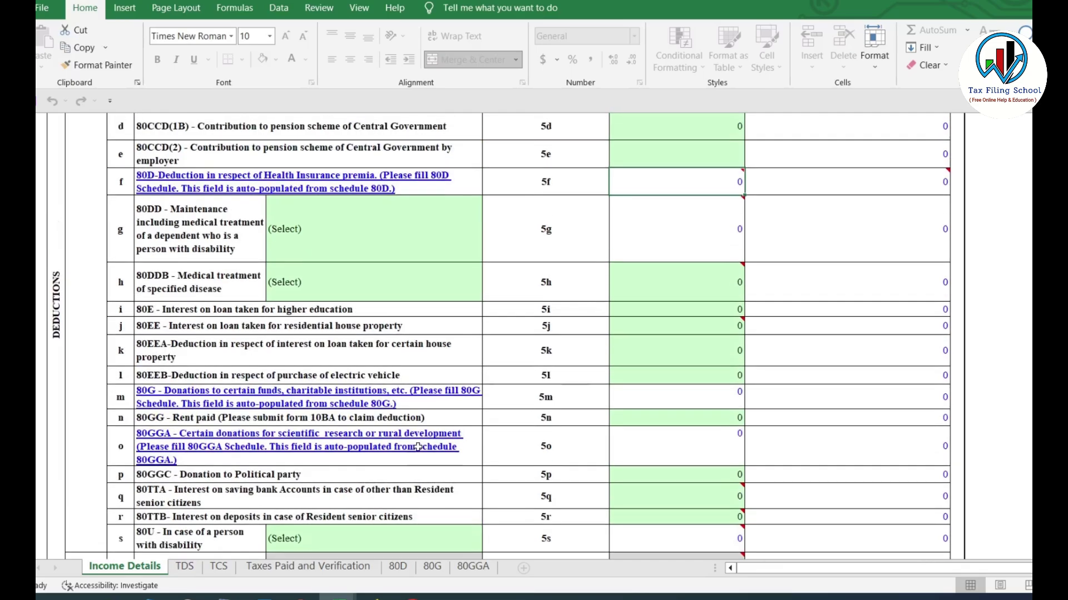
scroll(430, 442, "up", 2)
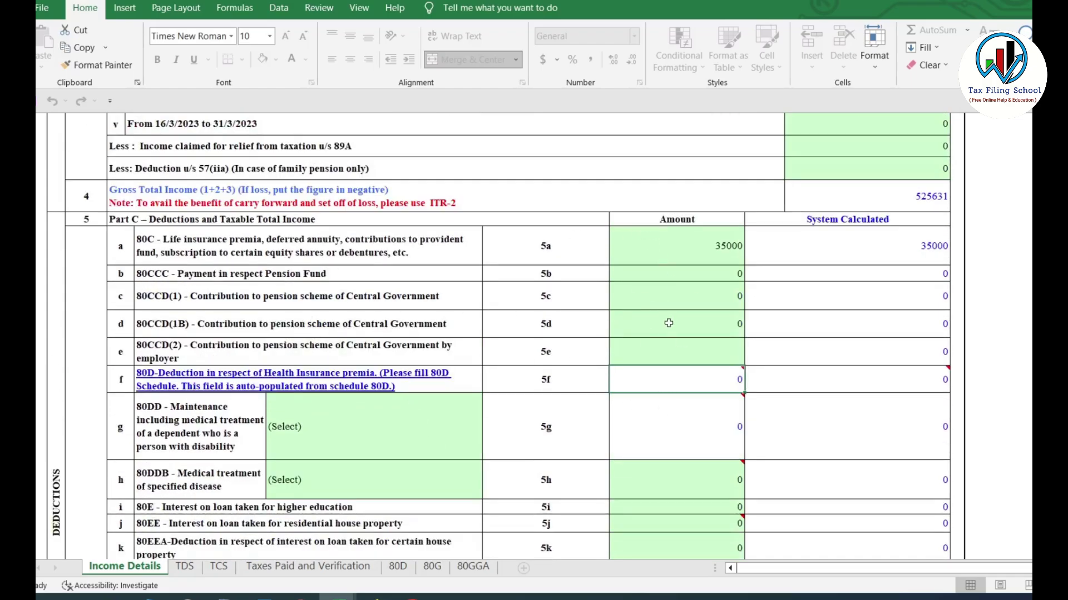
scroll(670, 324, "down", 1)
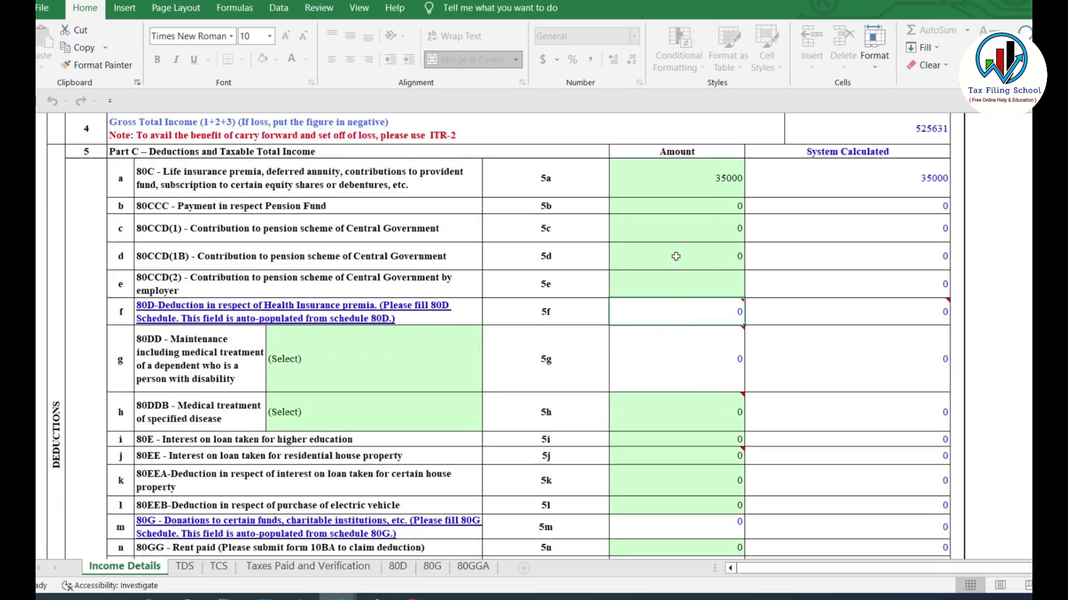
left_click(720, 178)
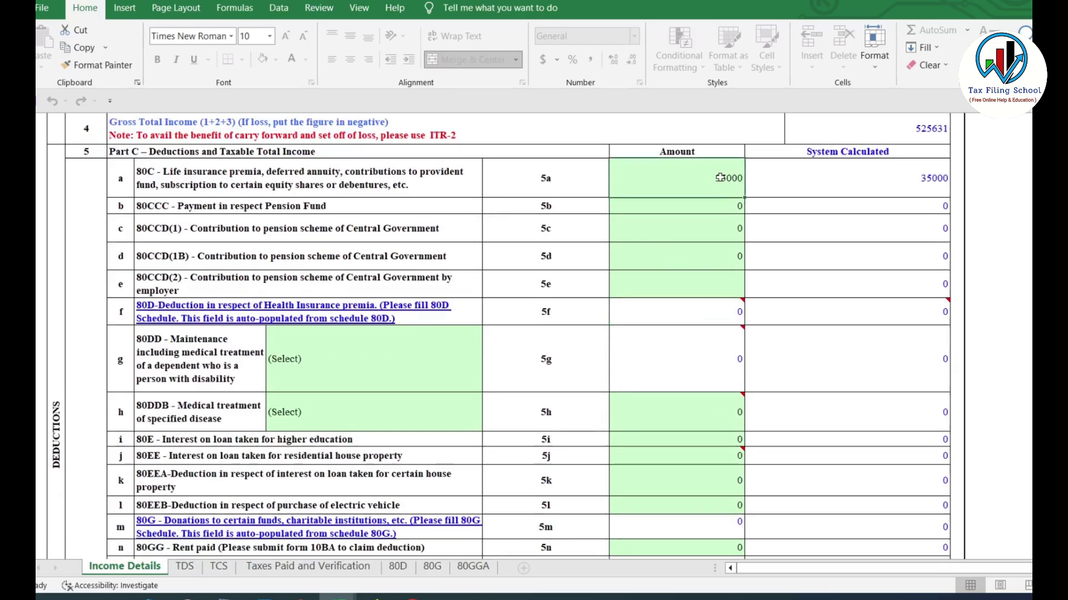
scroll(719, 178, "down", 1)
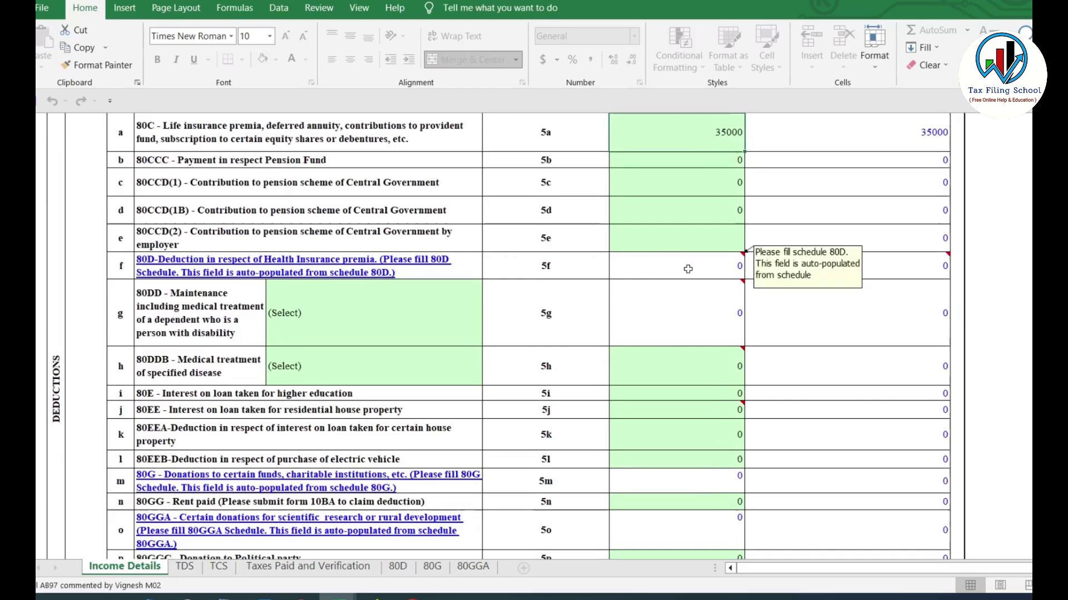
scroll(692, 271, "down", 2)
scroll(692, 272, "down", 1)
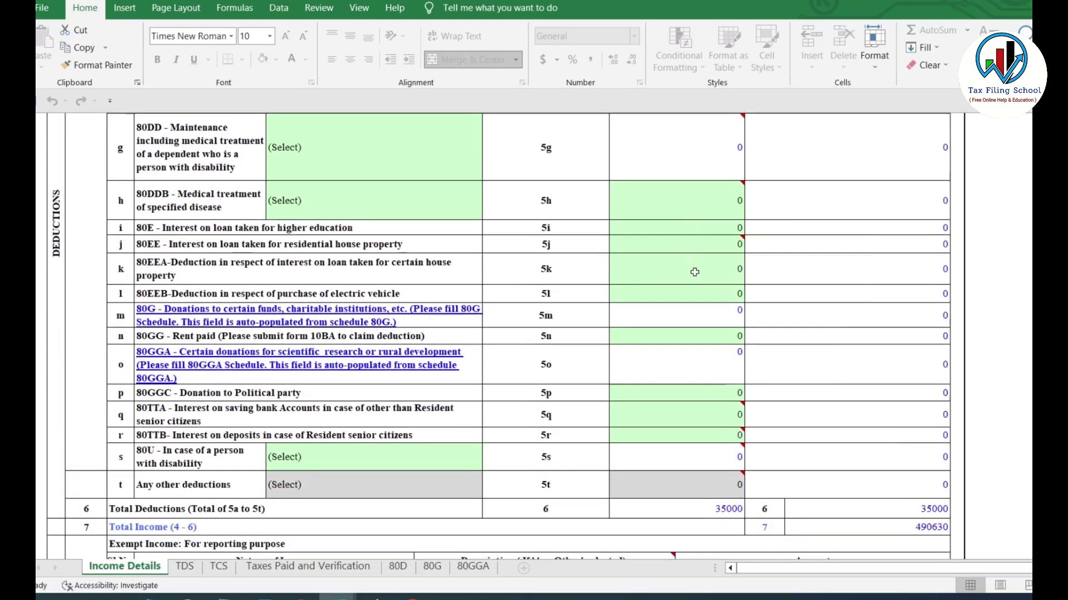
mouse_move(678, 413)
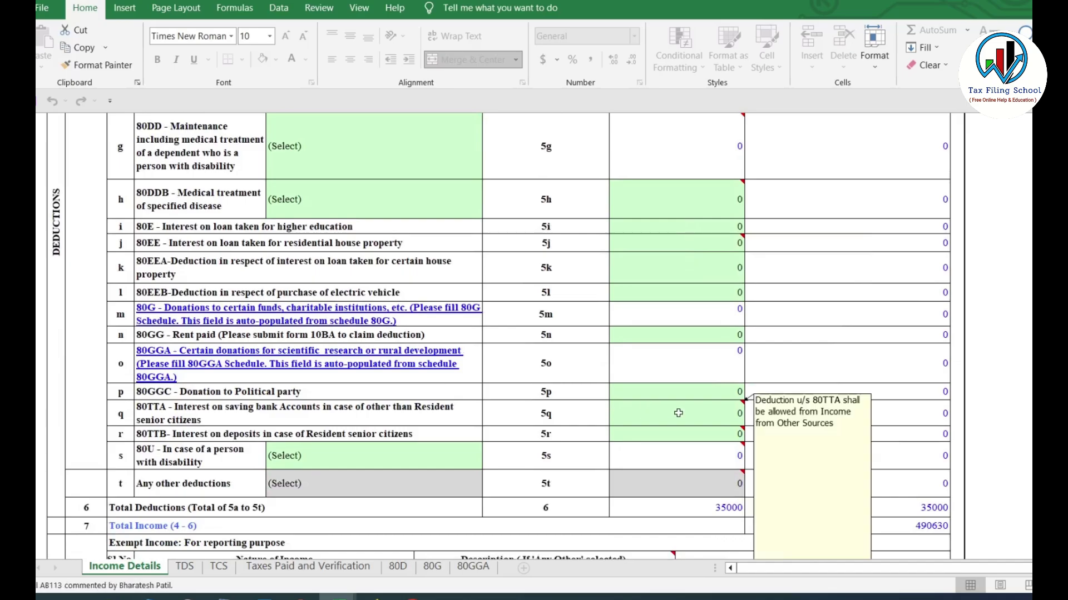
scroll(678, 413, "up", 15)
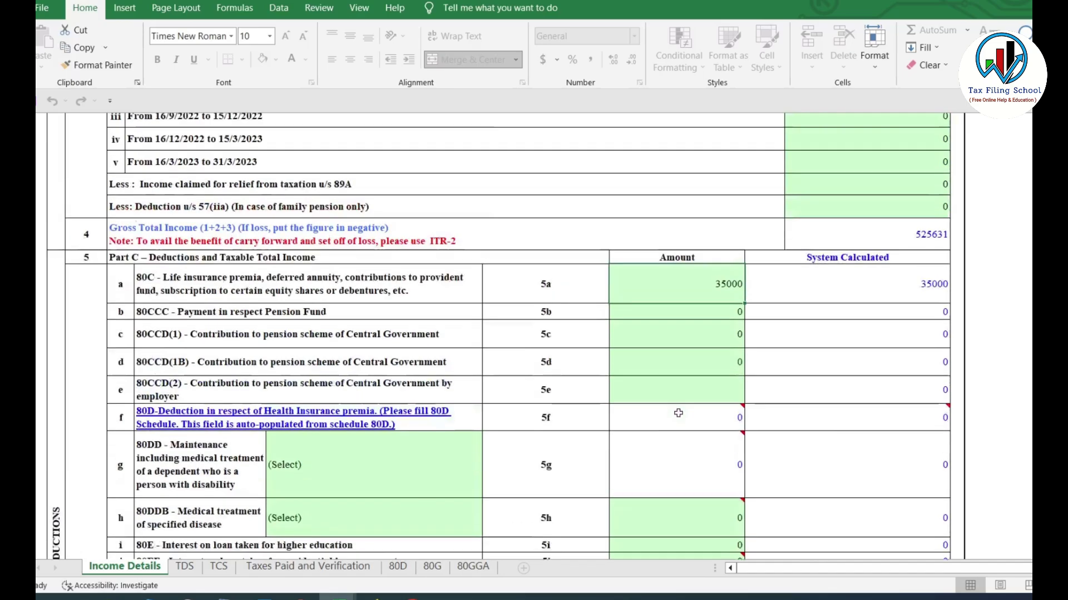
scroll(679, 413, "up", 3)
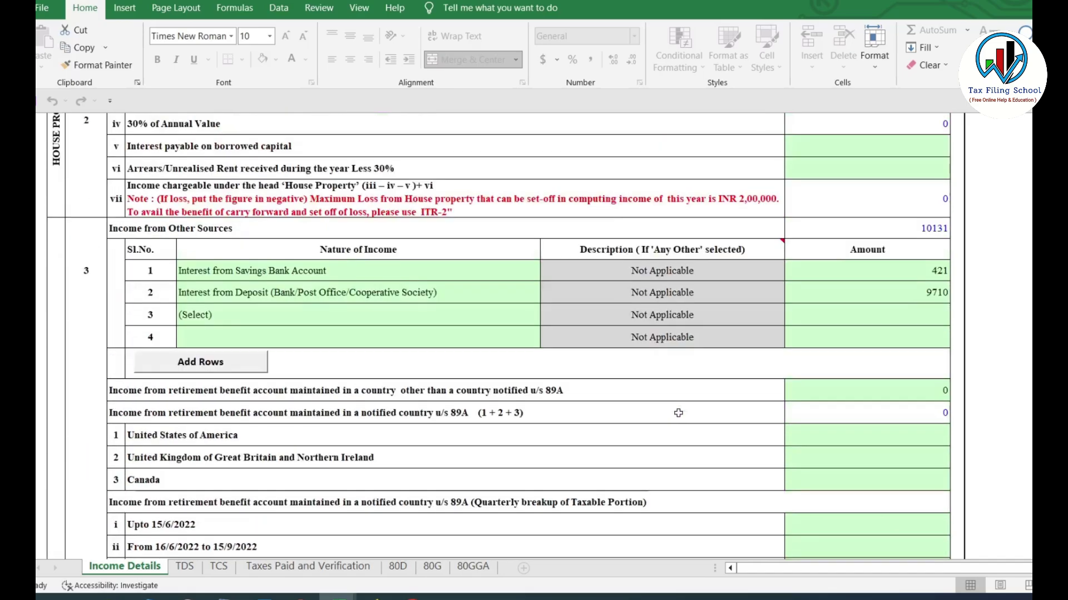
scroll(649, 323, "down", 13)
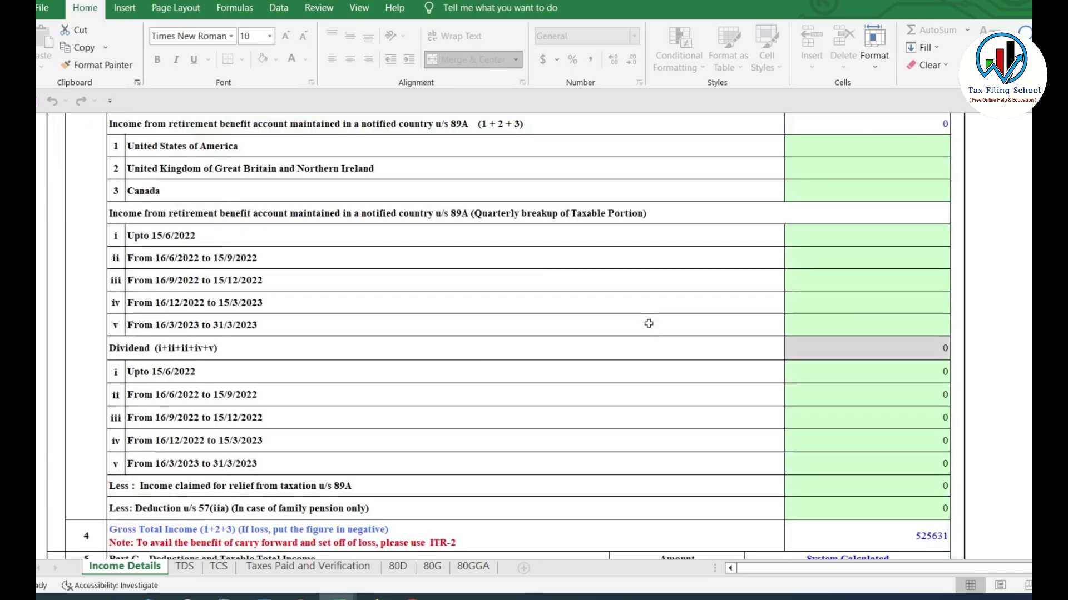
scroll(649, 322, "down", 2)
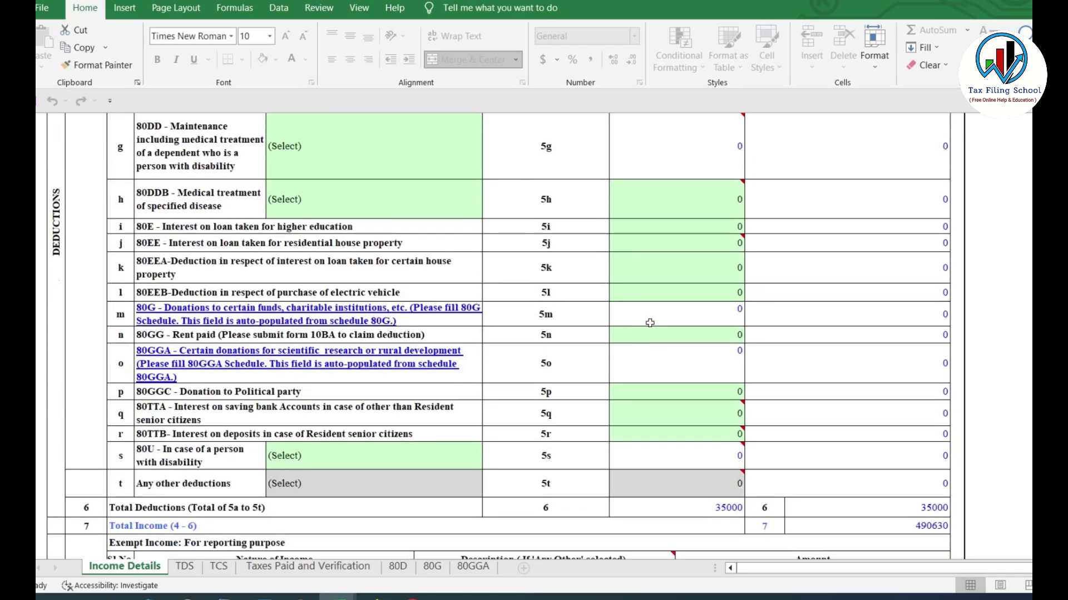
left_click(673, 411)
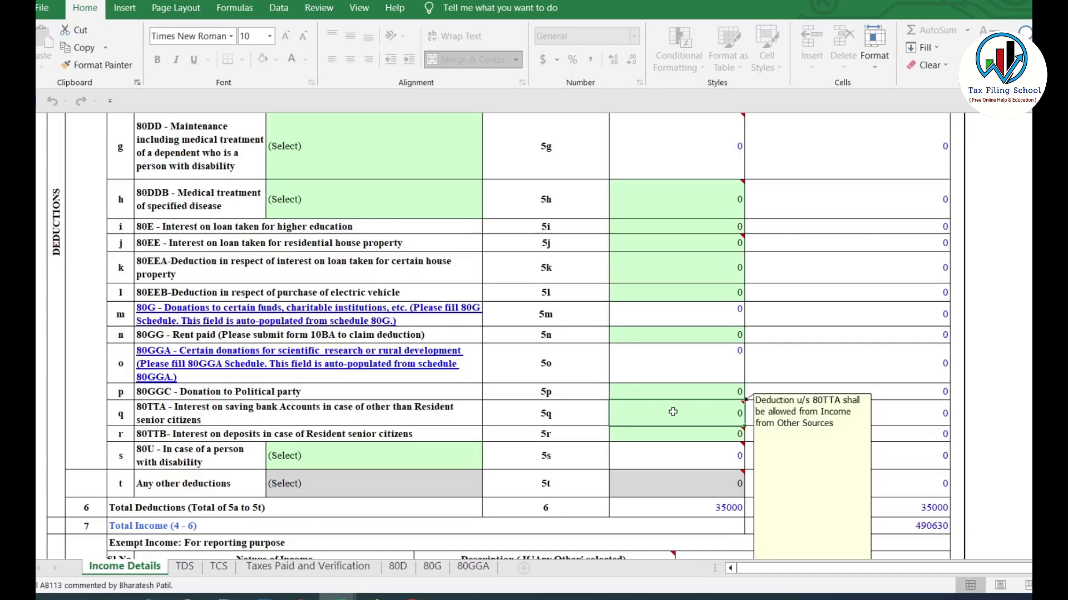
type("421")
key("Tab")
scroll(704, 411, "down", 2)
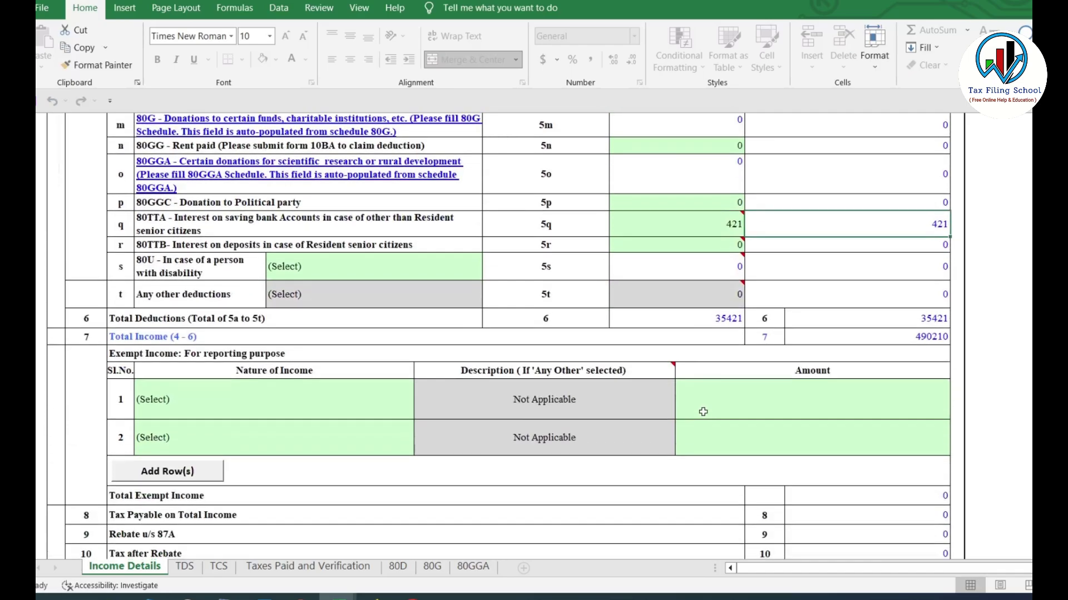
left_click(152, 245)
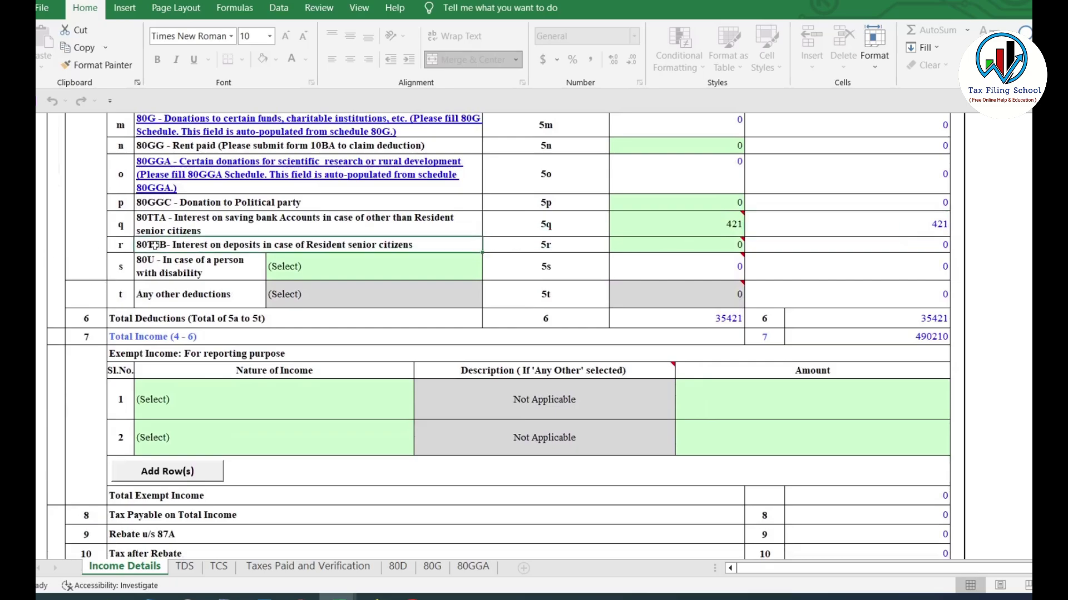
left_click(682, 245)
scroll(731, 347, "up", 6)
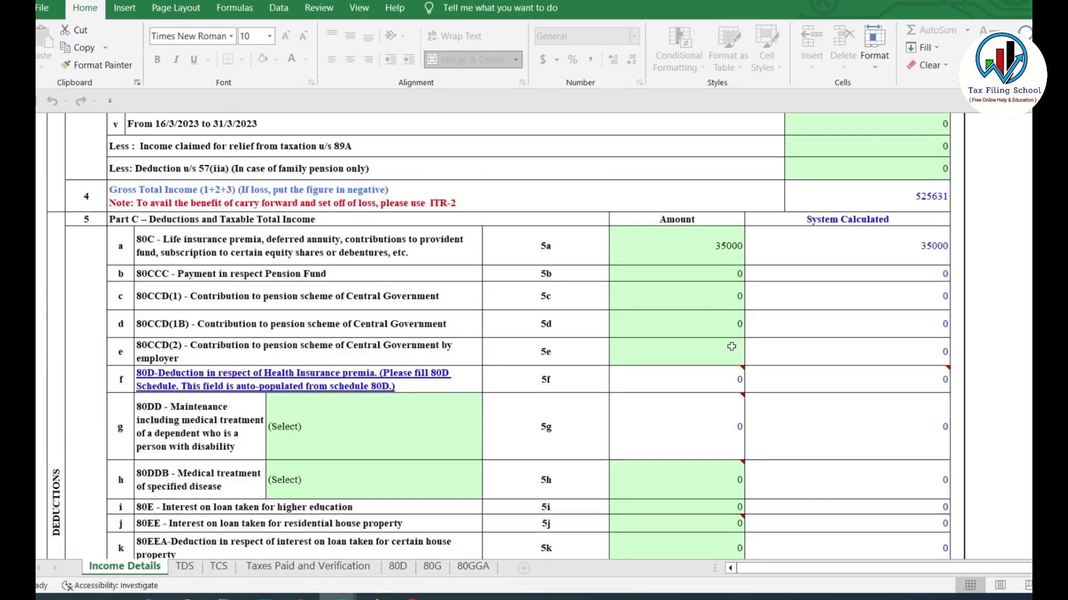
scroll(732, 346, "up", 7)
scroll(733, 348, "down", 3)
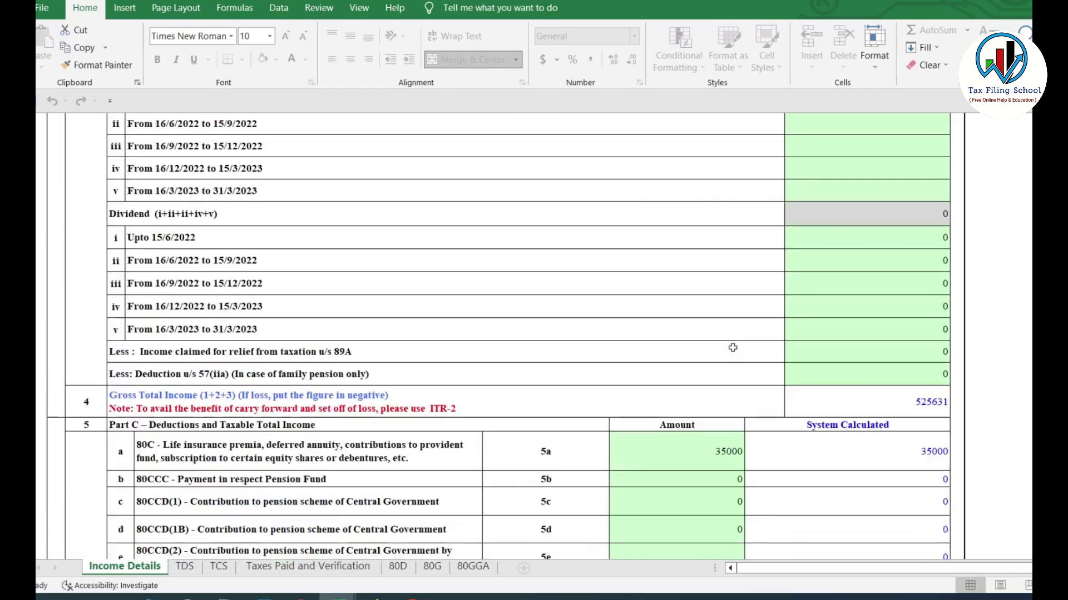
scroll(733, 348, "up", 6)
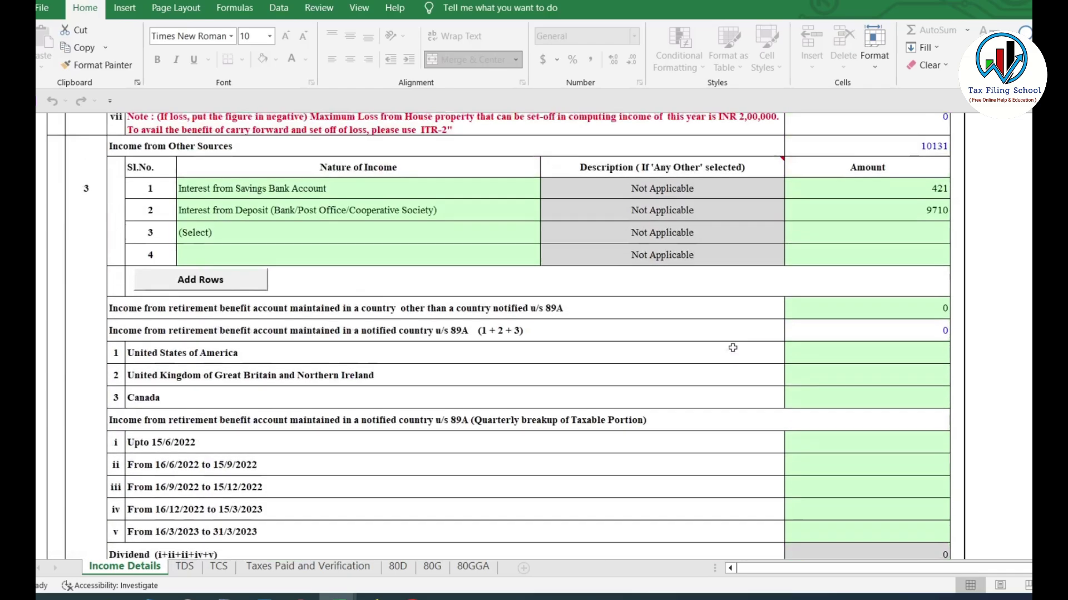
left_click(874, 293)
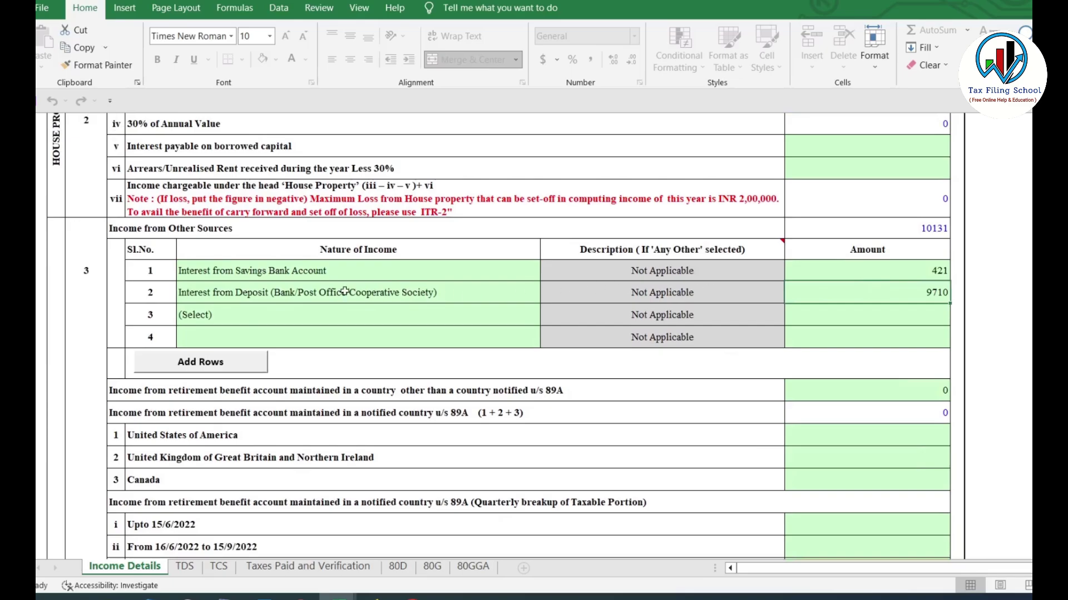
left_click_drag(345, 291, 879, 294)
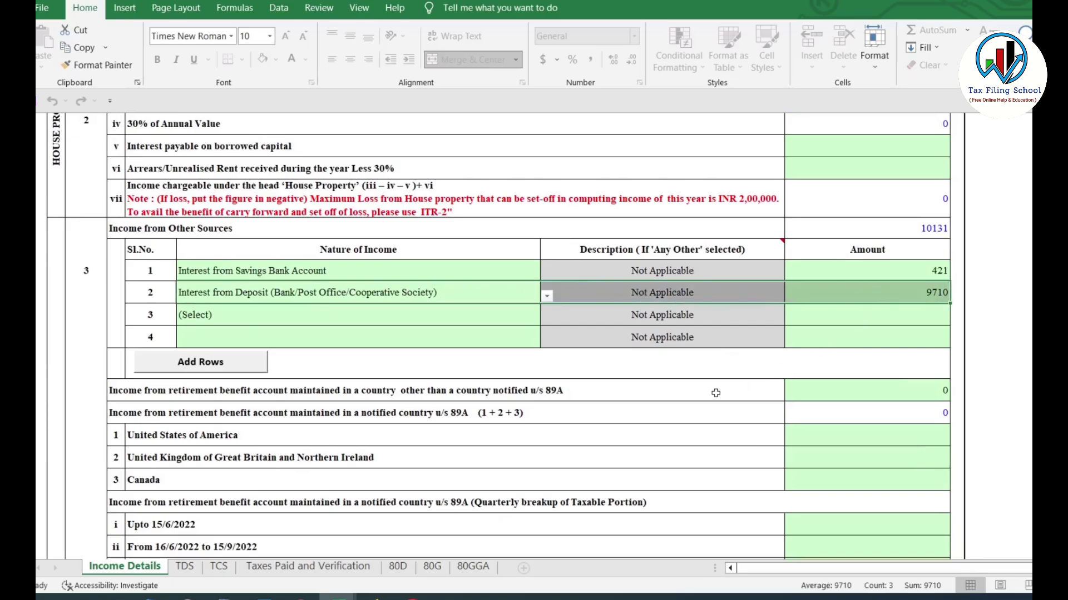
scroll(715, 393, "down", 15)
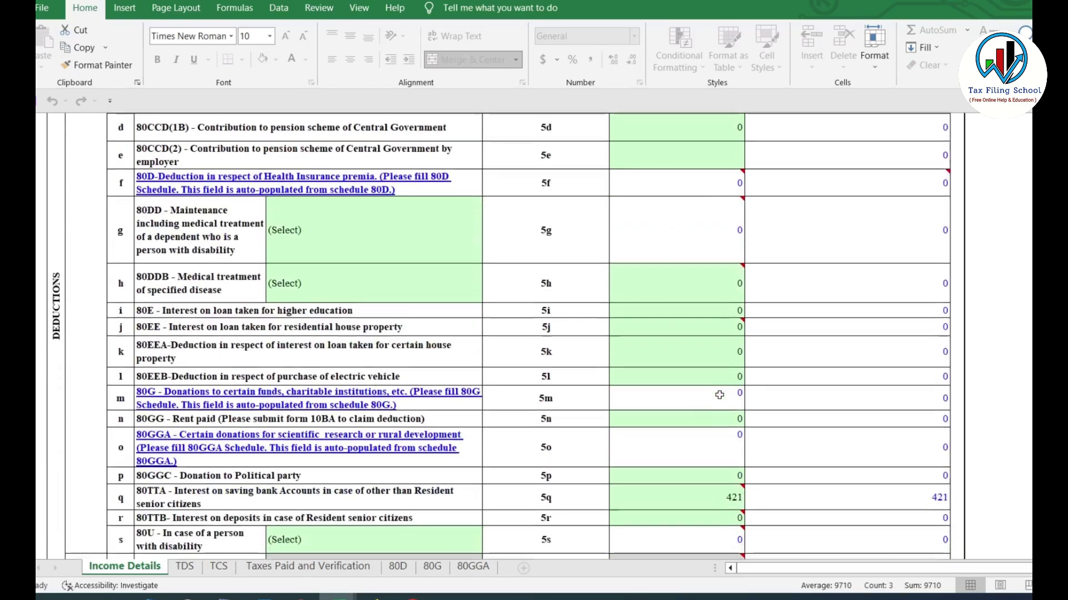
scroll(719, 395, "down", 5)
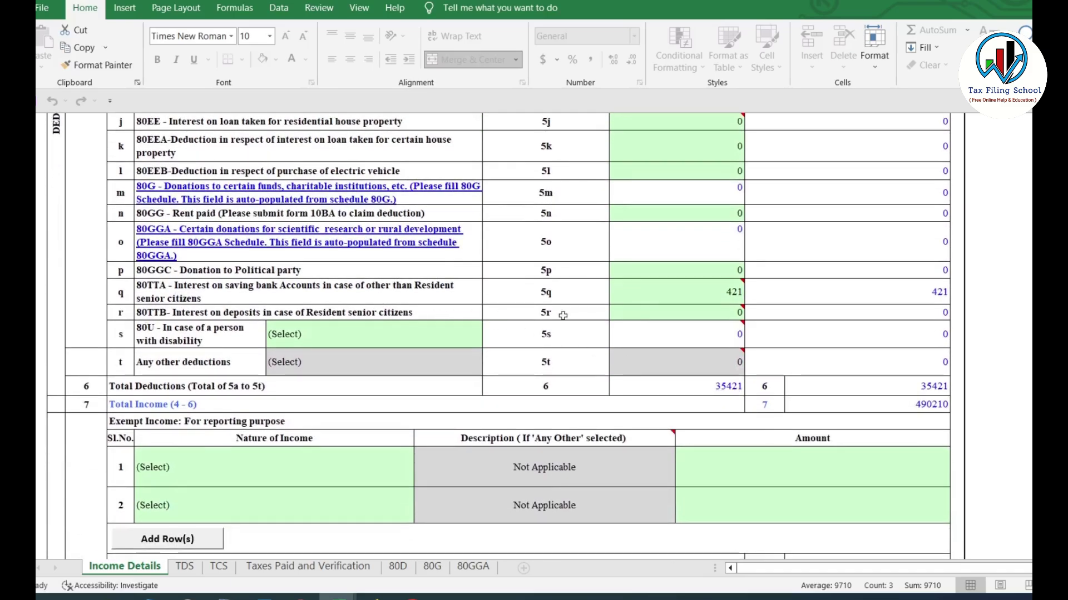
left_click(719, 311)
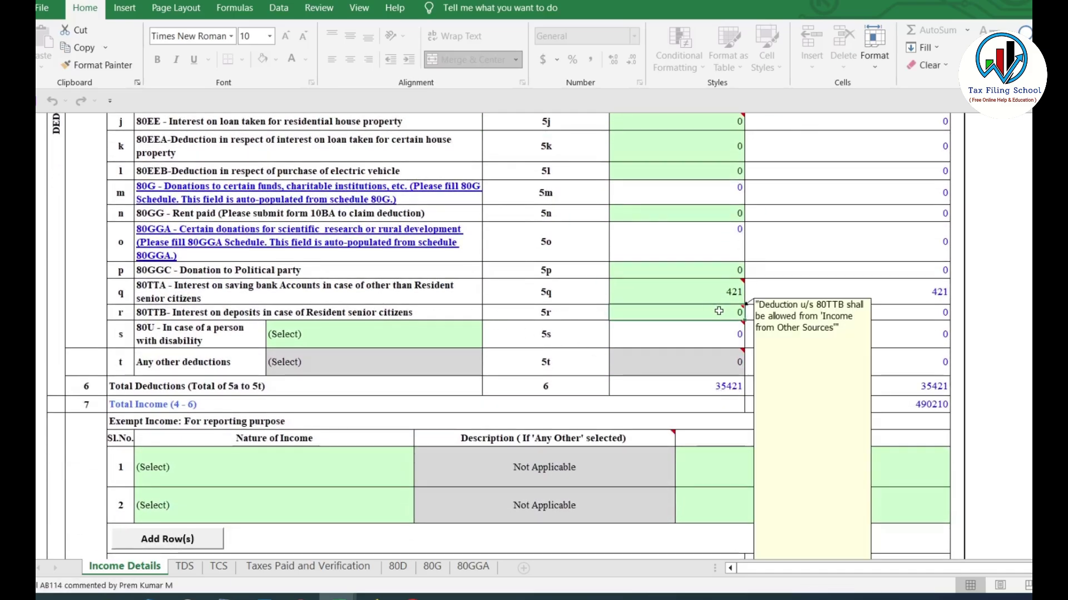
scroll(719, 311, "down", 5)
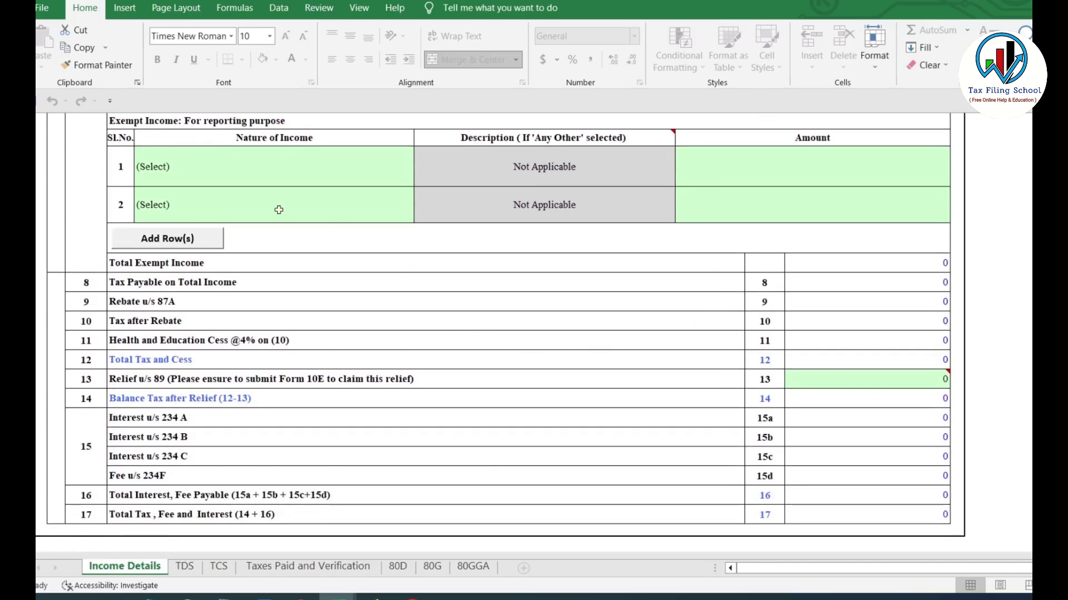
scroll(310, 222, "up", 2)
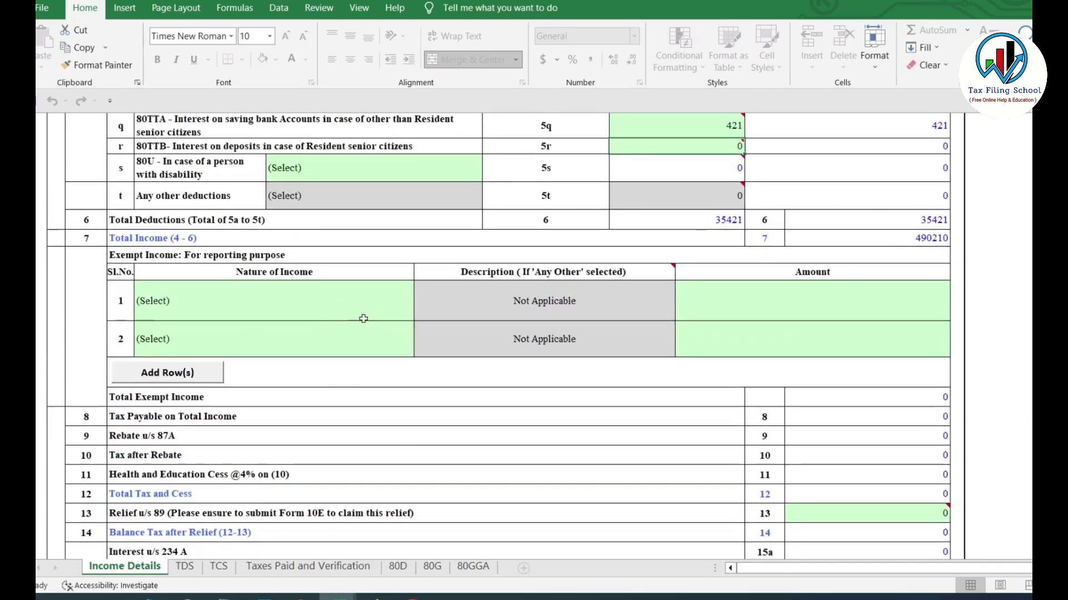
left_click(367, 311)
left_click(420, 315)
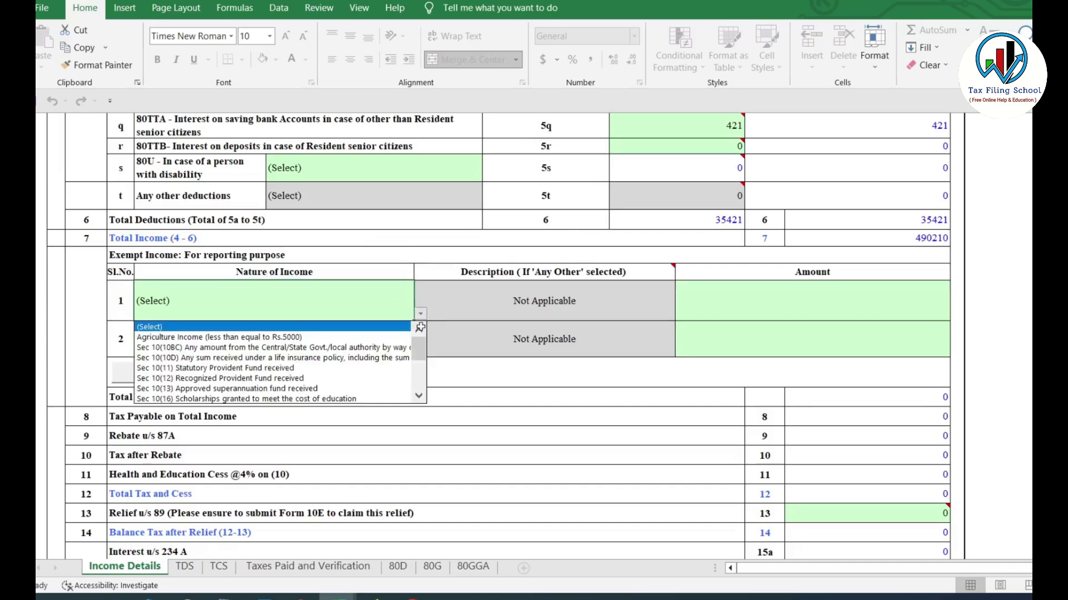
left_click_drag(420, 349, 421, 350)
left_click(180, 359)
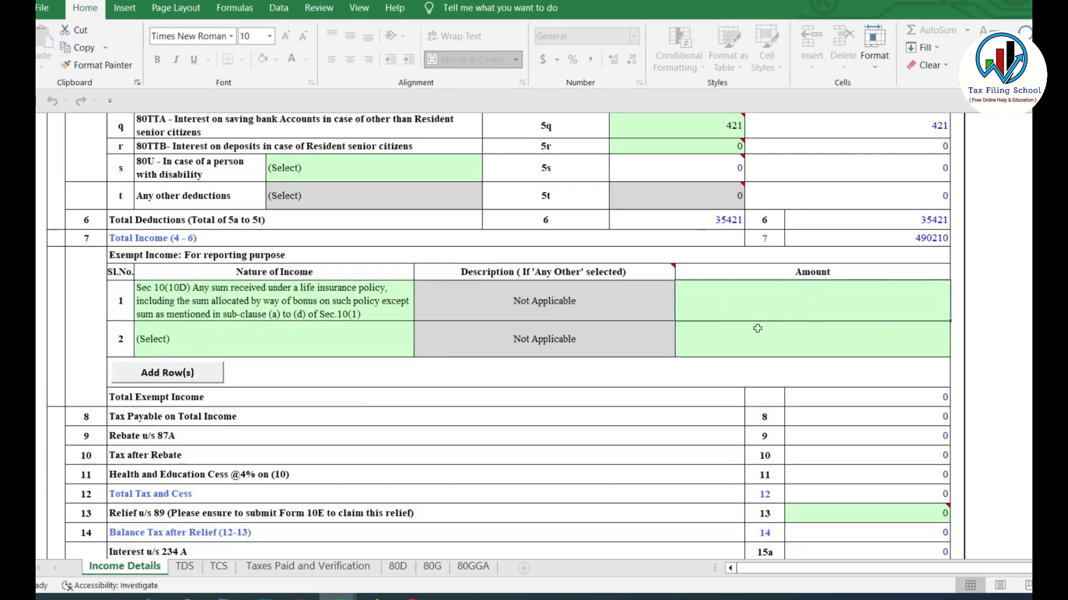
left_click(394, 314)
left_click(421, 314)
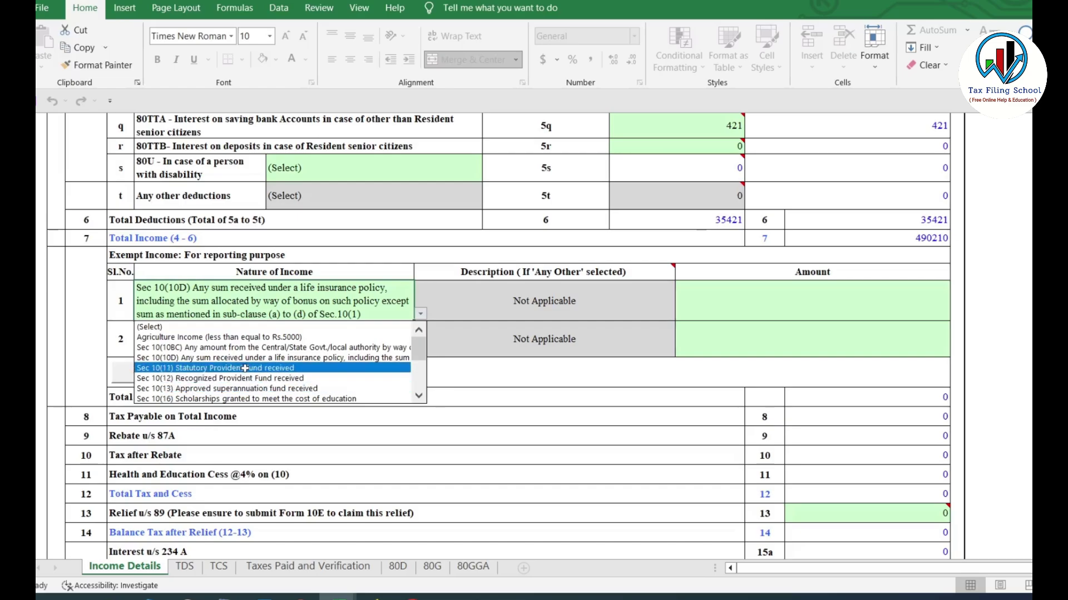
left_click_drag(420, 349, 423, 383)
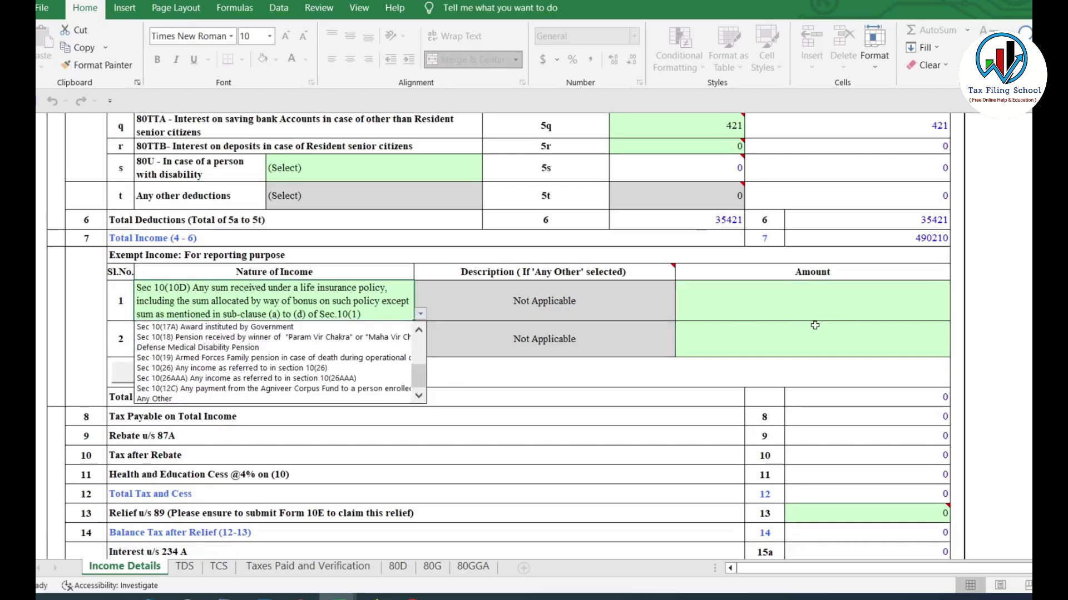
scroll(247, 339, "up", 5)
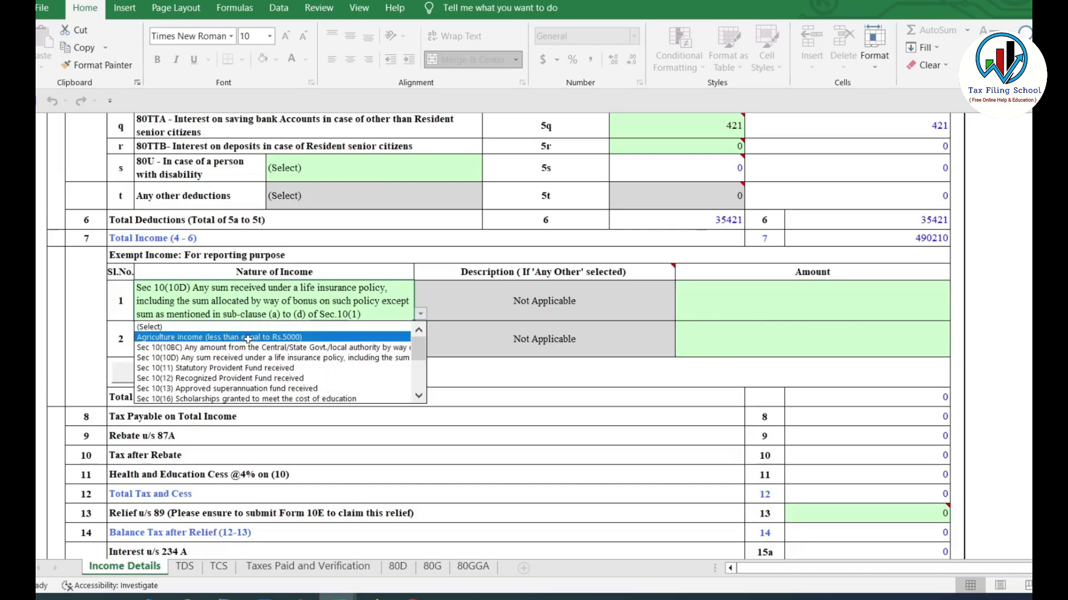
left_click(281, 338)
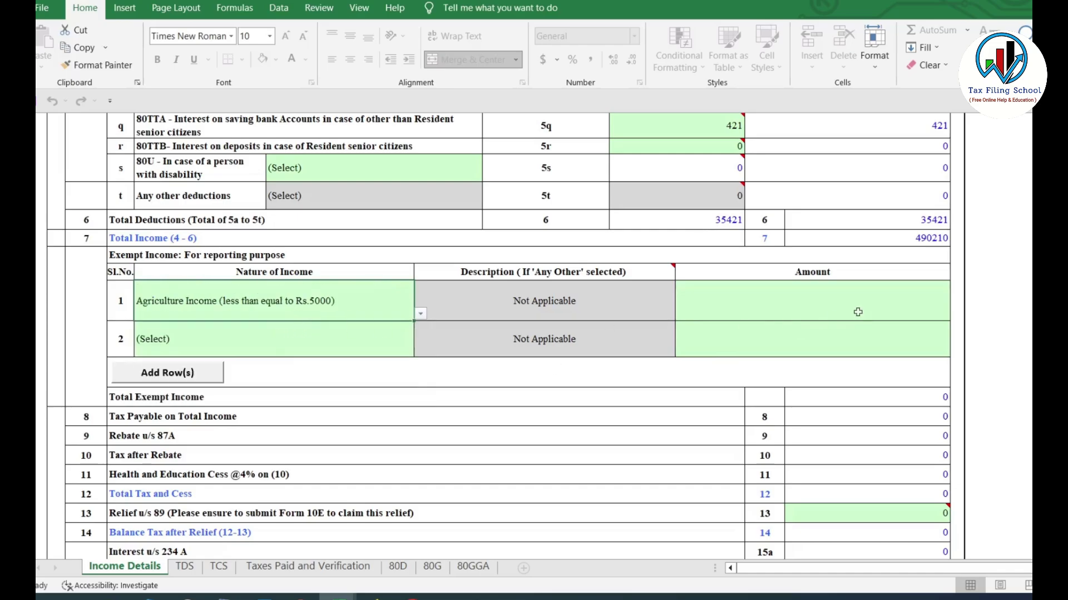
left_click(420, 314)
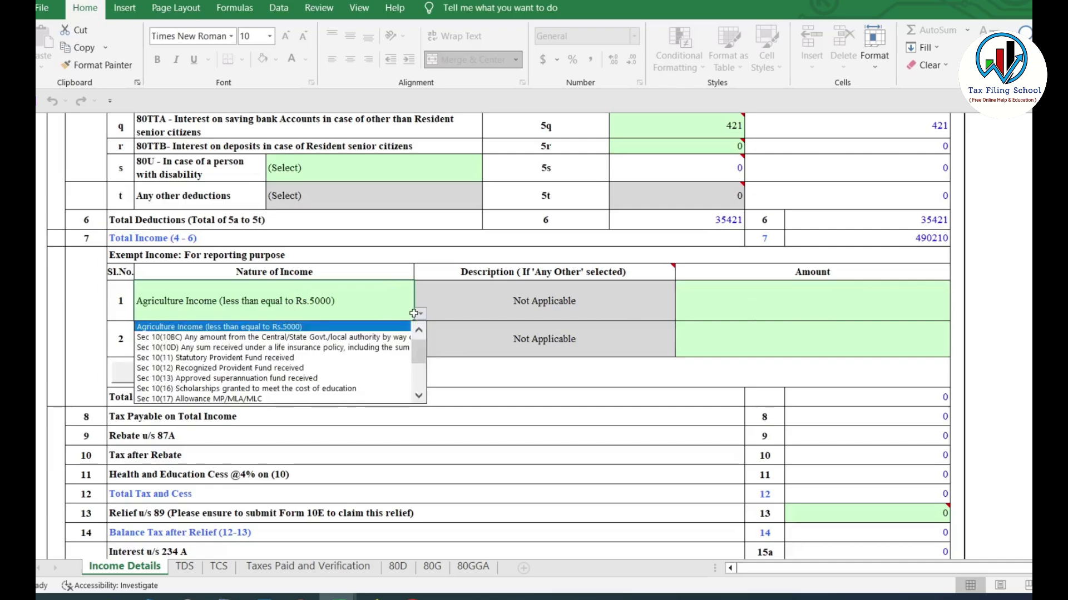
left_click(418, 329)
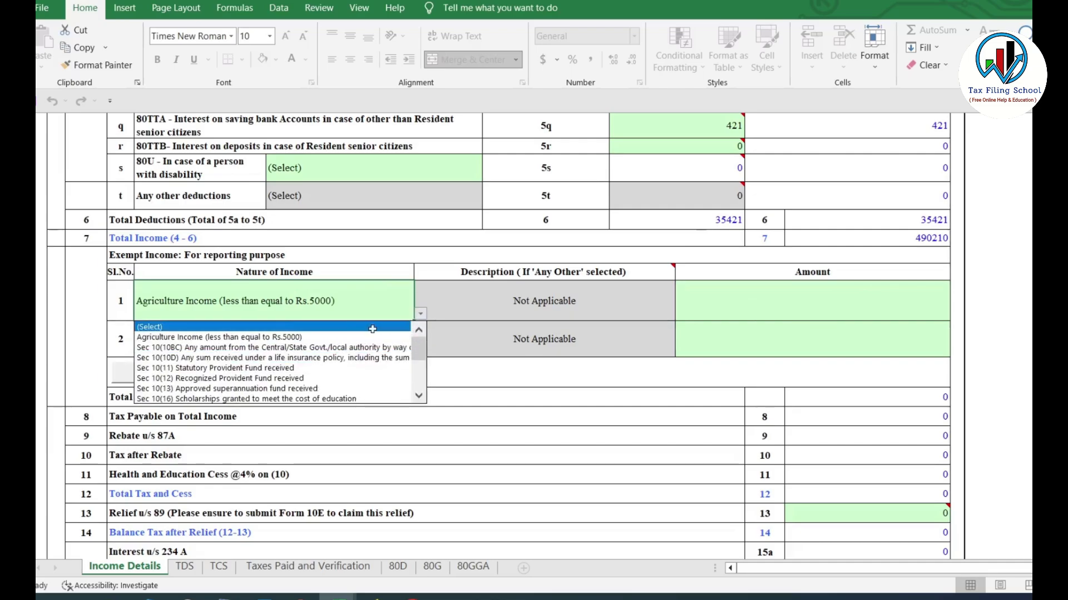
left_click(157, 326)
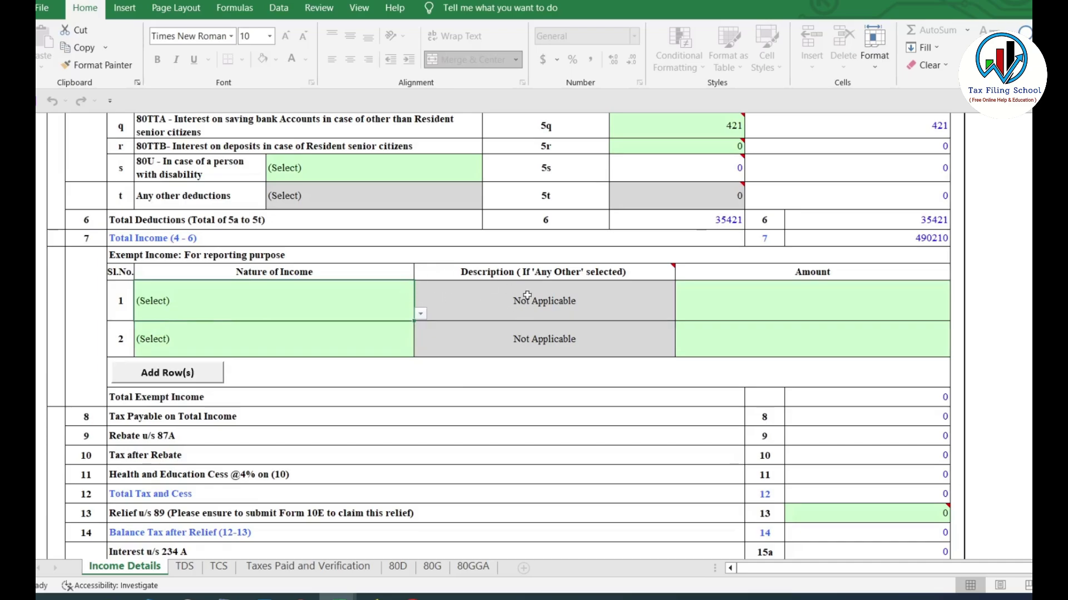
scroll(527, 295, "down", 4)
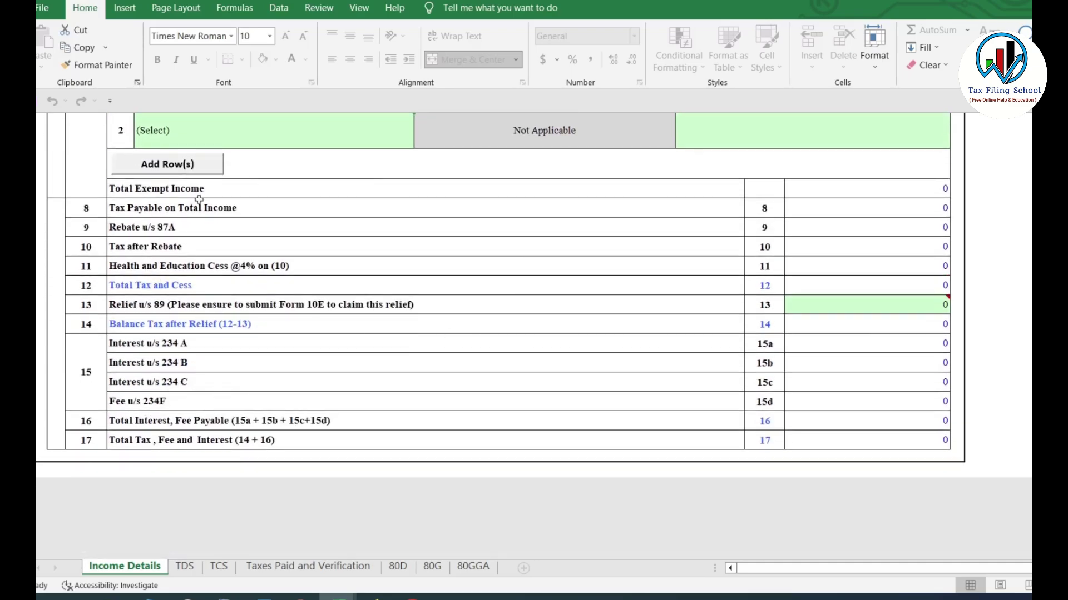
scroll(828, 306, "up", 4)
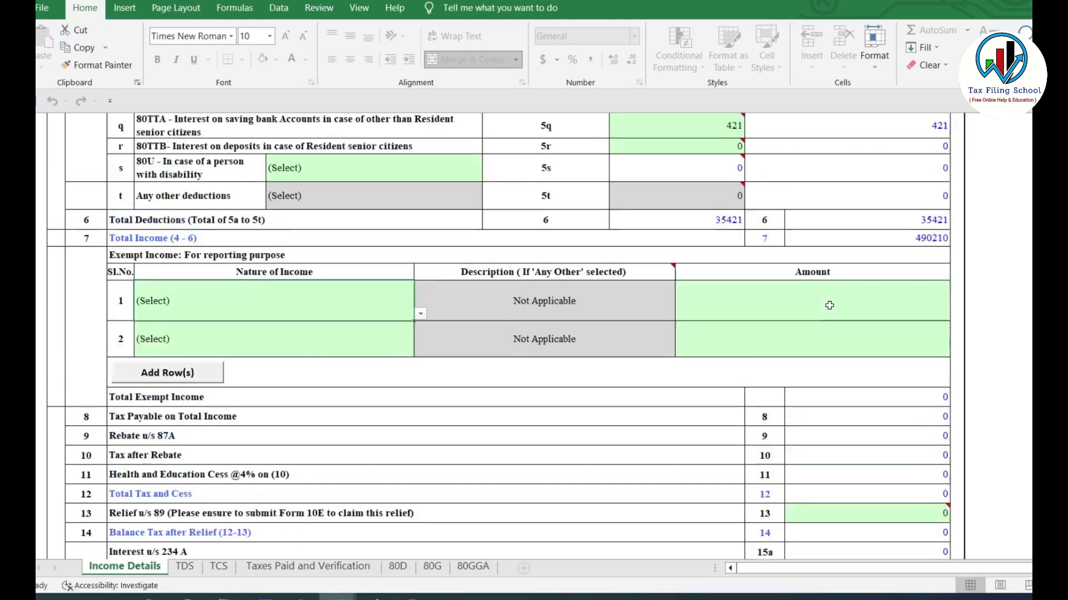
left_click(915, 257)
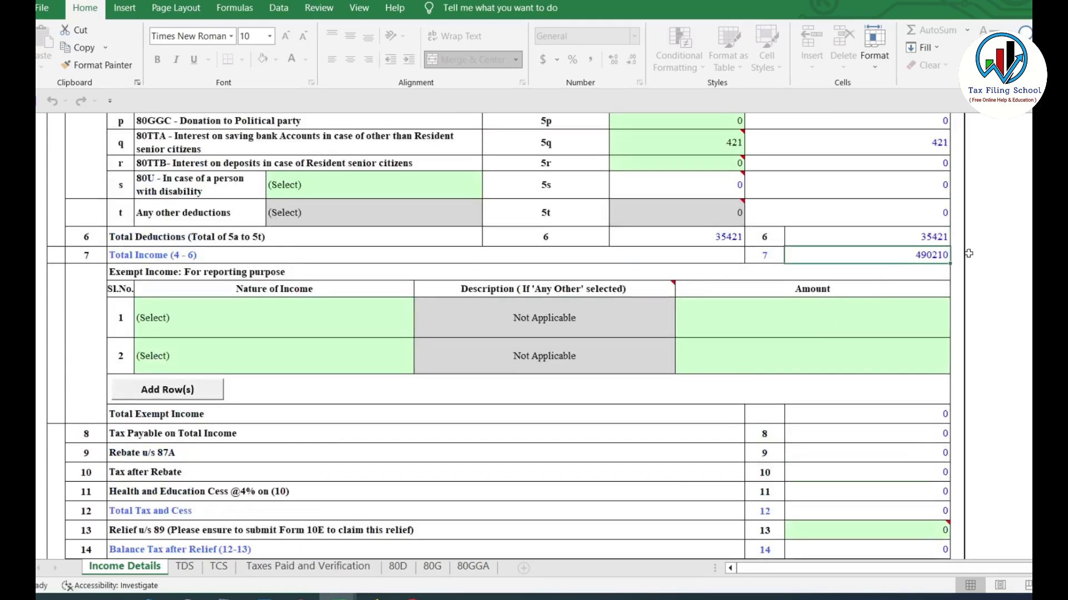
scroll(944, 332, "down", 3)
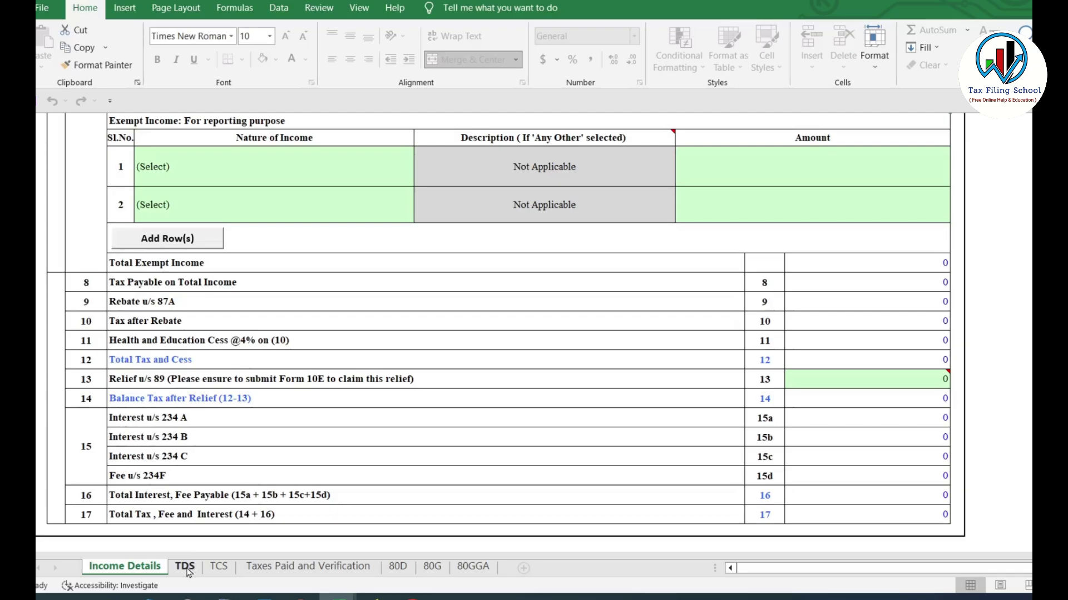
Go to the TDS sheet, dismiss its alert and check the 6800 total tax deducted
left_click(185, 566)
left_click(598, 332)
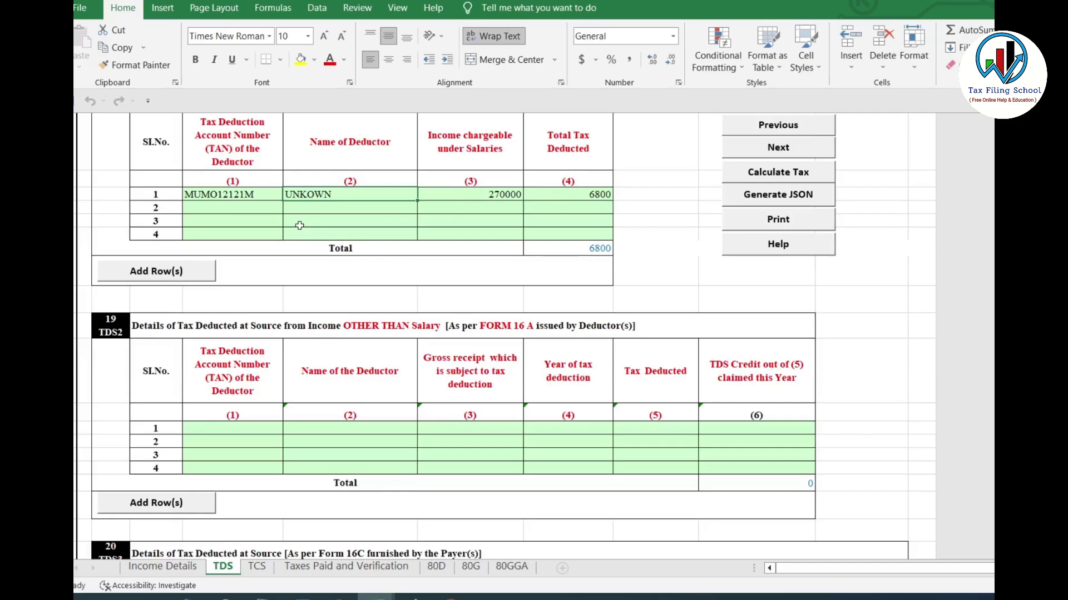
left_click(598, 189)
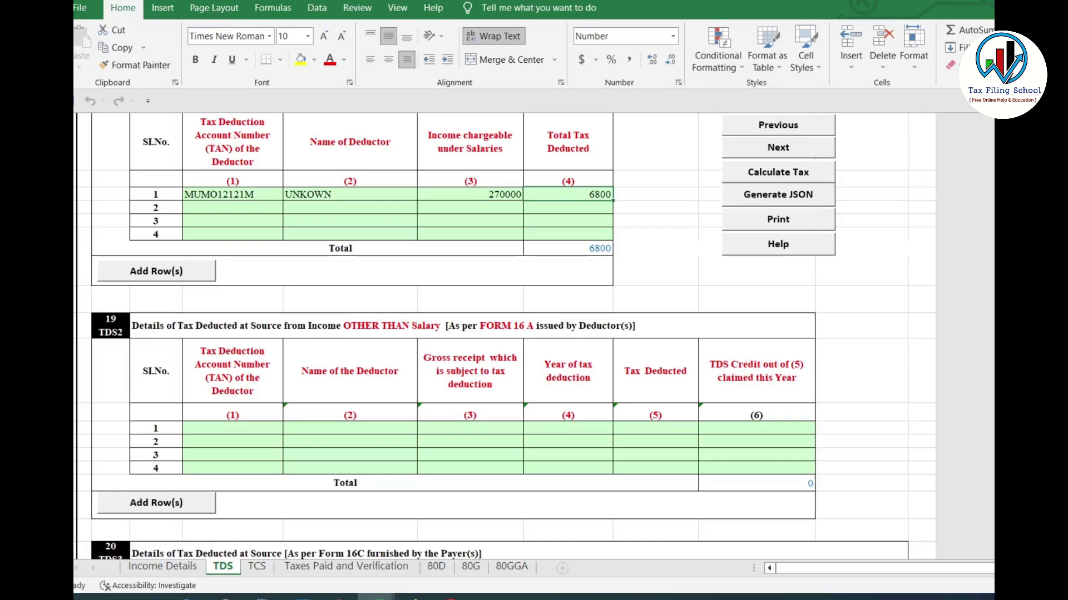
Review the empty second TDS row, then return to the 270000 income entry in row 1
scroll(245, 218, "up", 1)
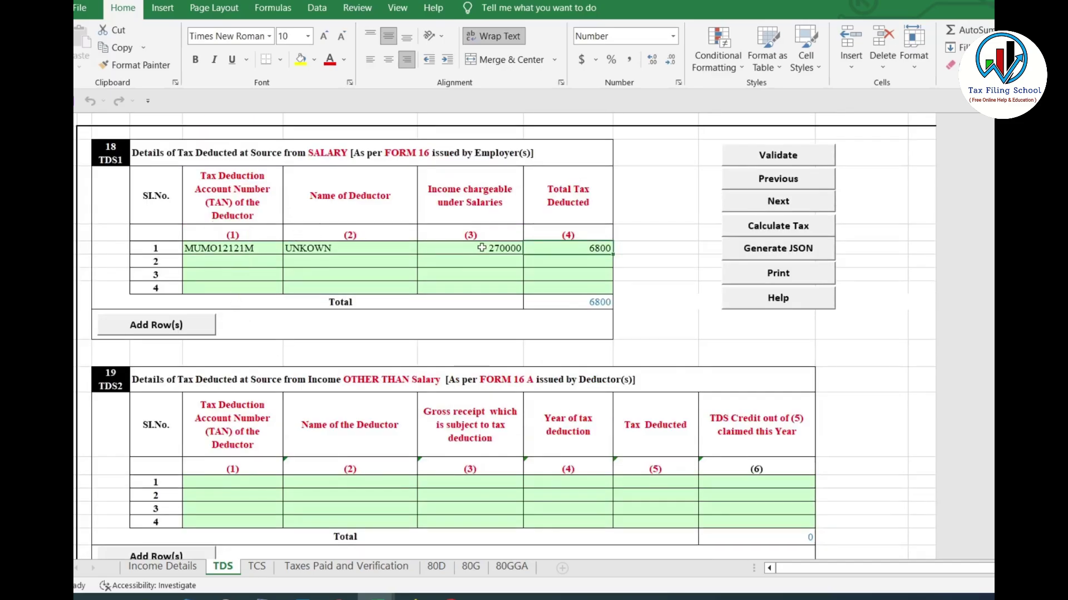
left_click(248, 262)
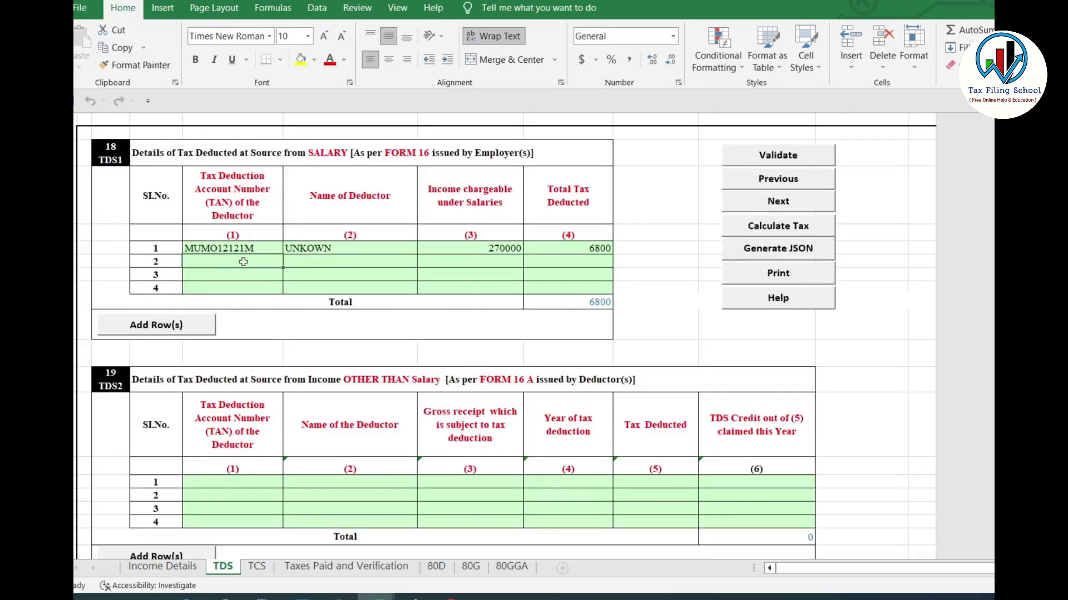
left_click(358, 262)
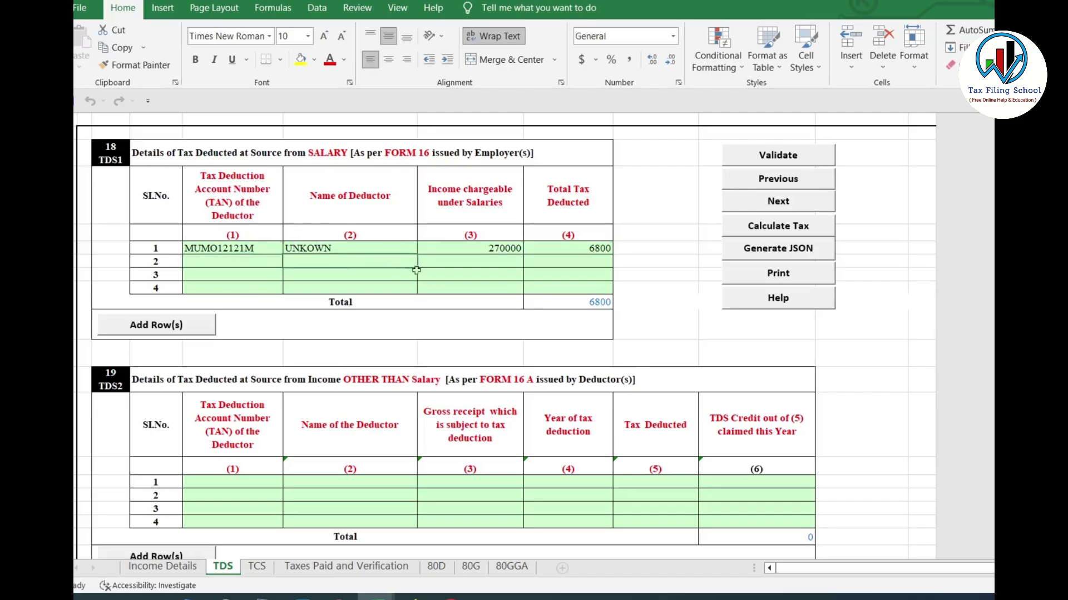
left_click(482, 261)
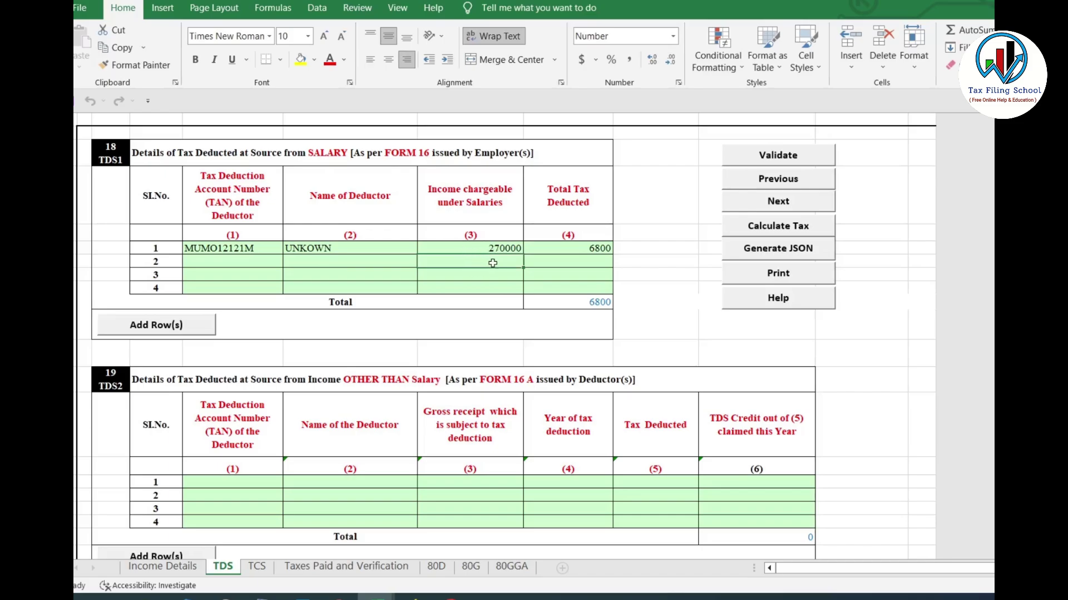
left_click(599, 260)
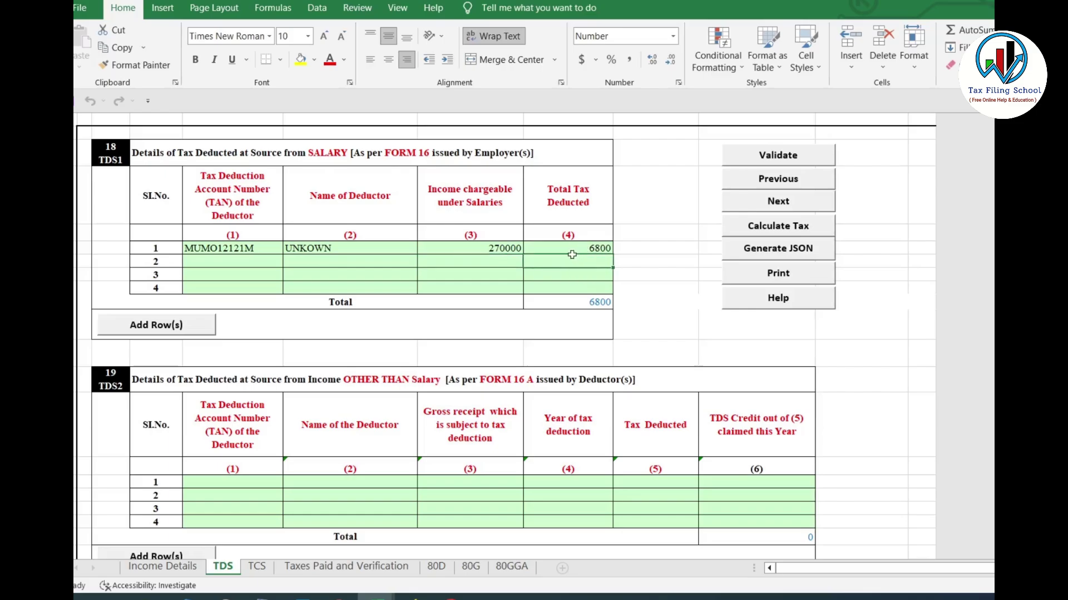
left_click(498, 248)
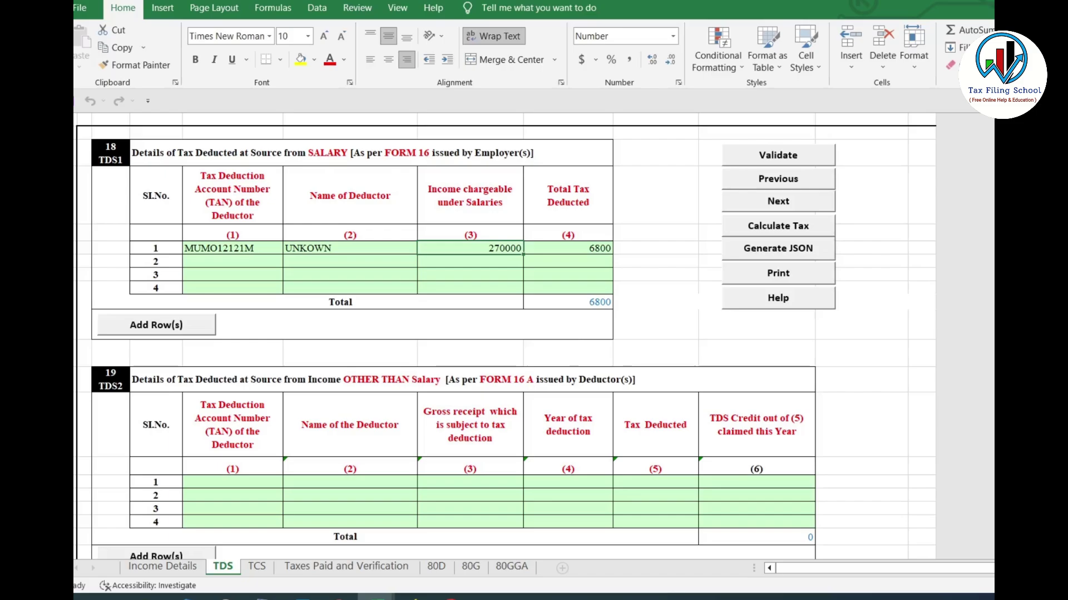
scroll(505, 336, "down", 5)
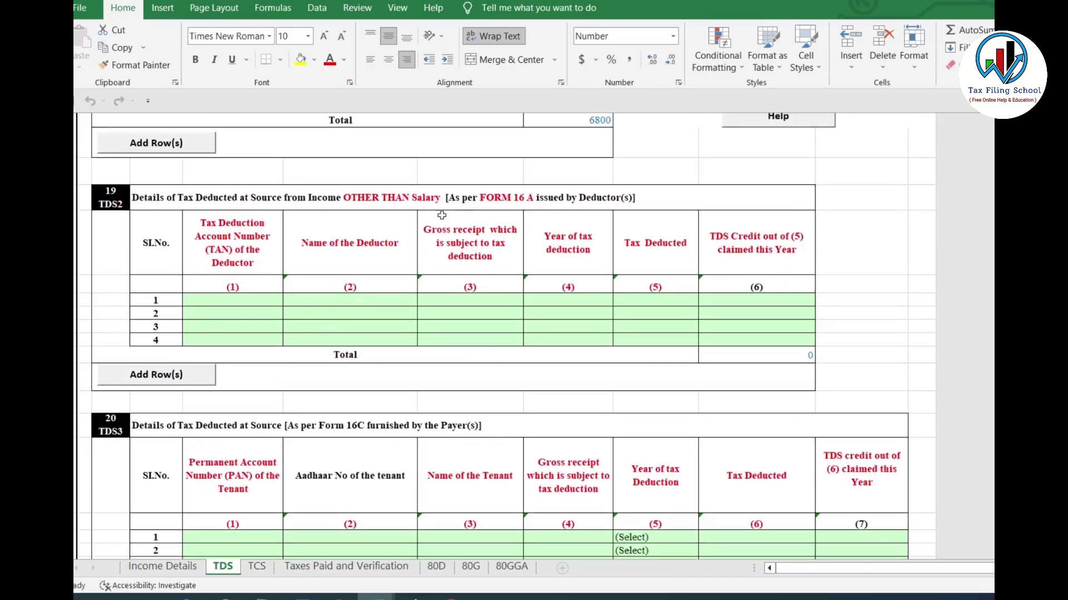
Choose 2022 as the year of tax deduction in the Schedule 19 row
left_click(260, 301)
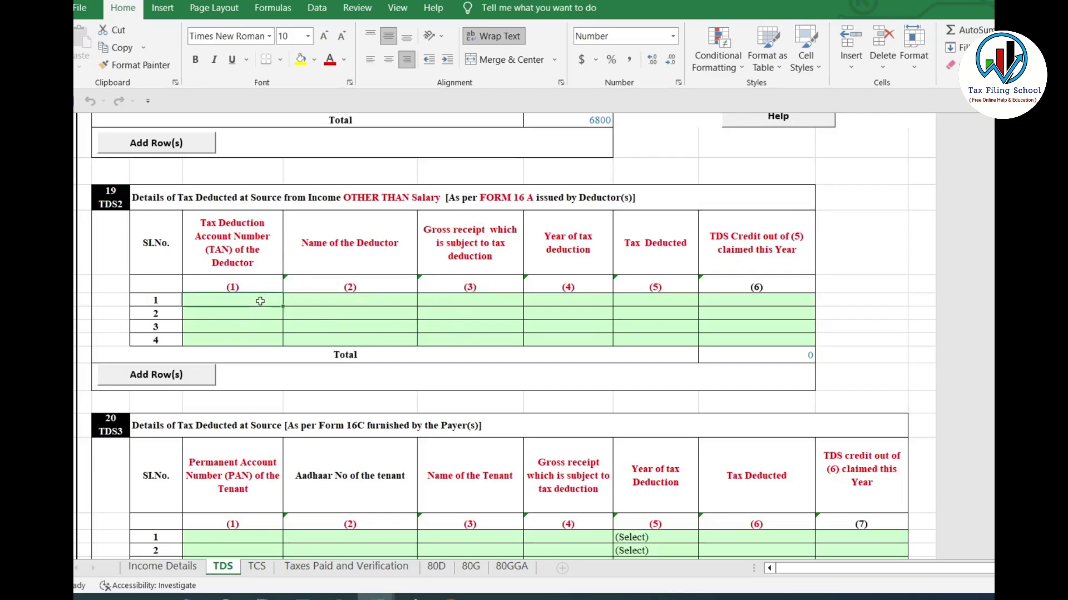
left_click(363, 298)
left_click(476, 301)
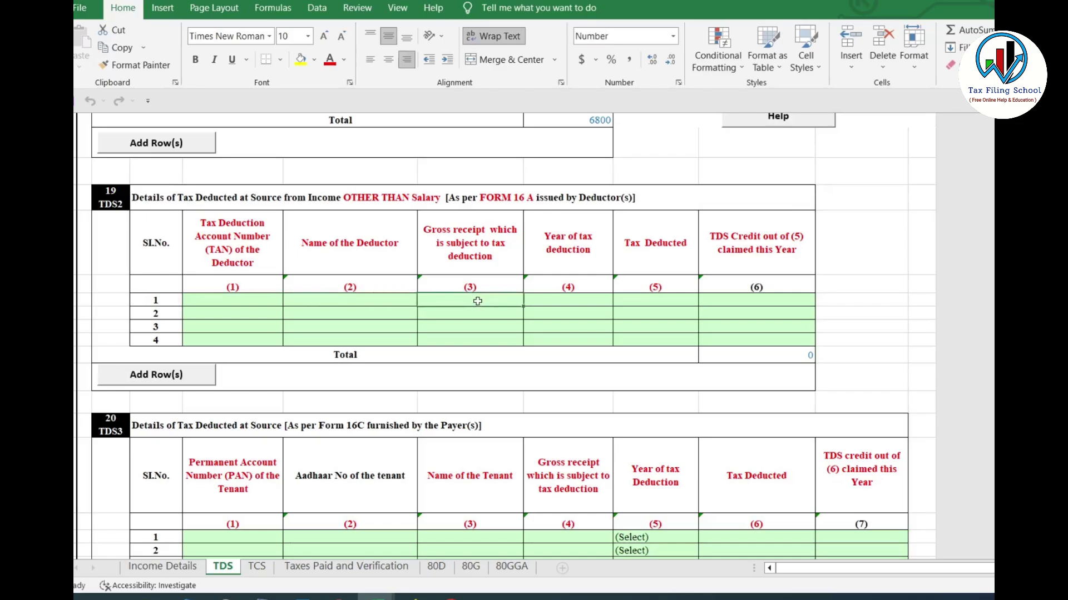
left_click(591, 301)
left_click(621, 301)
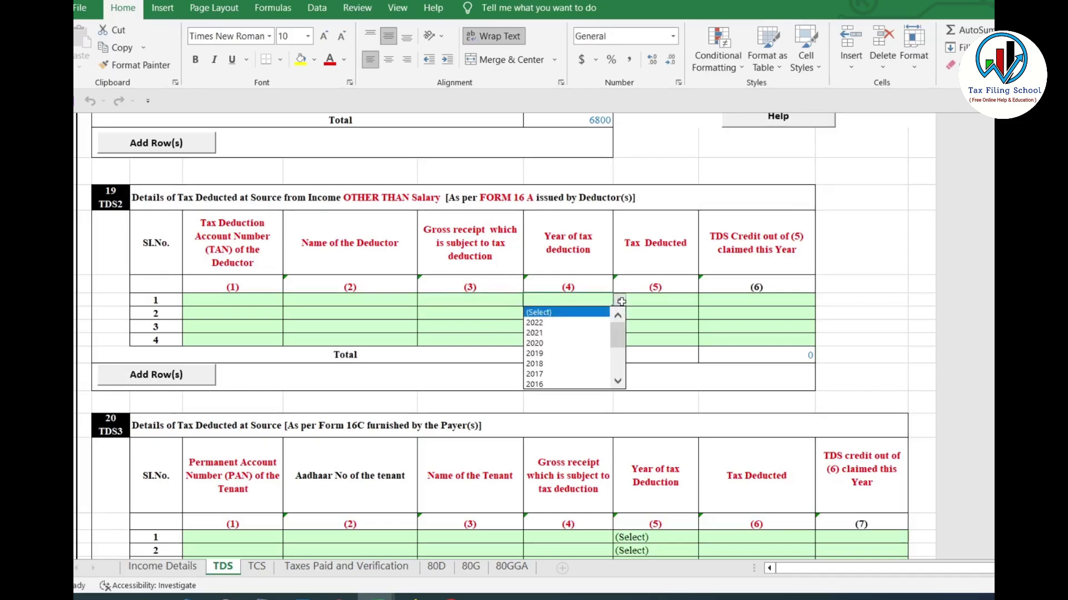
left_click(583, 323)
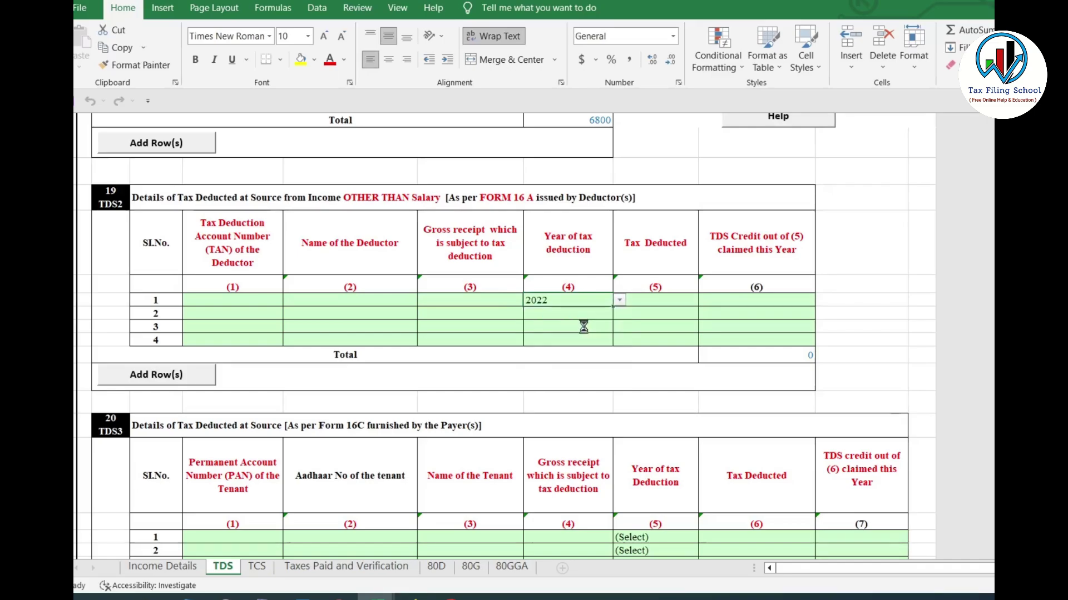
Enter 5000 as tax deducted and TDS credit claimed, then undo the sample entries
left_click(670, 304)
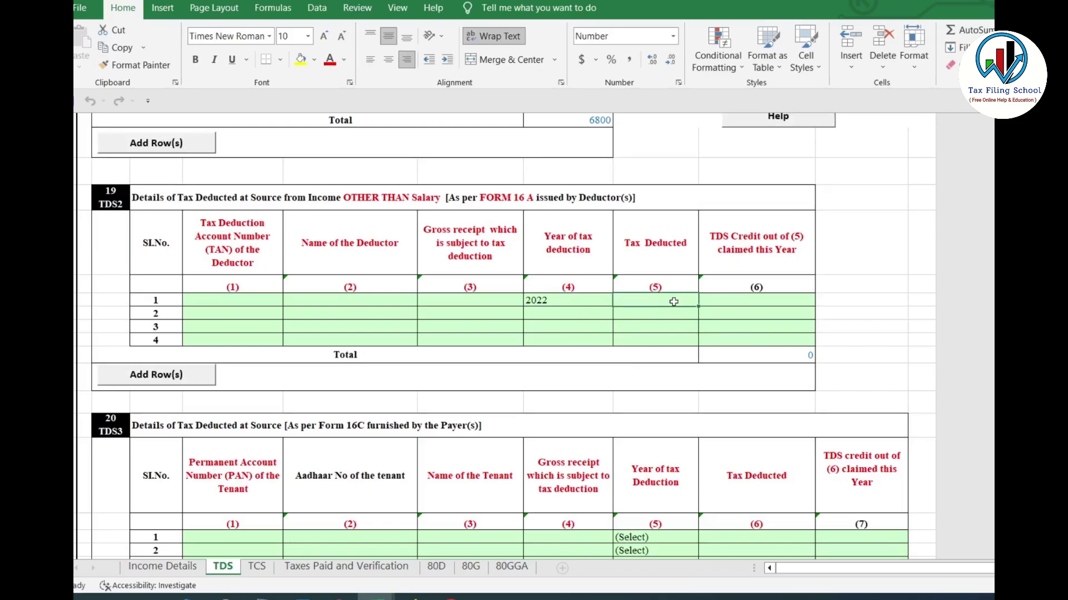
left_click(758, 300)
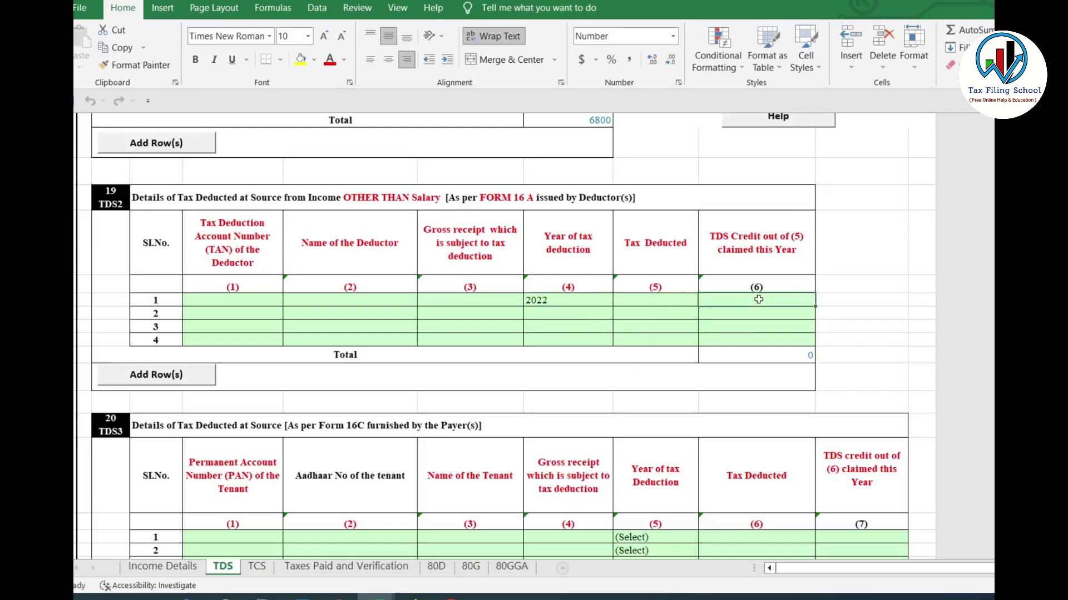
left_click(662, 301)
type("5000")
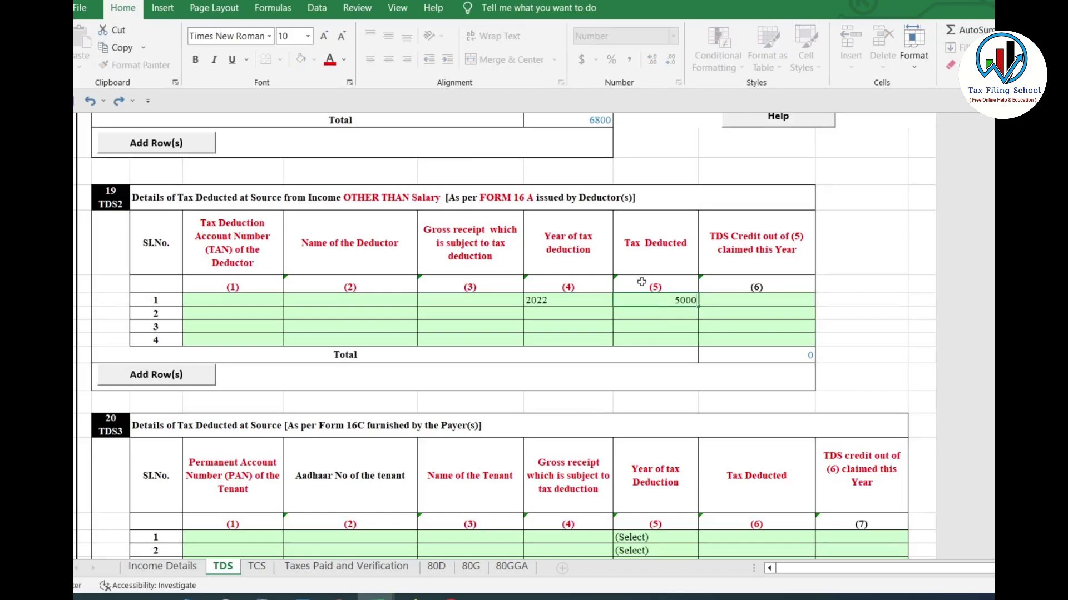
left_click(793, 300)
type("5000")
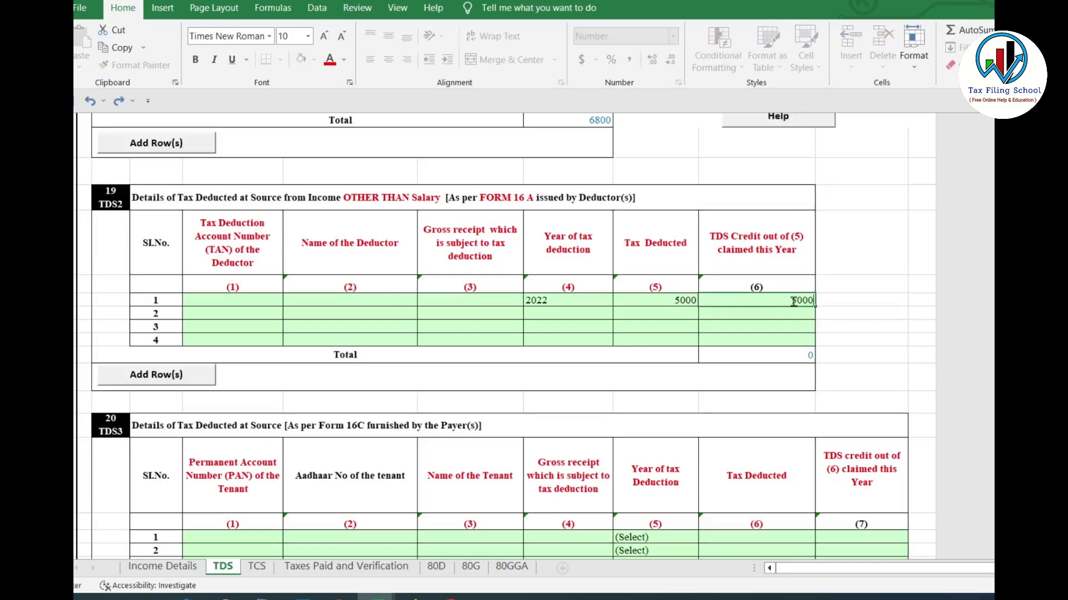
left_click(850, 337)
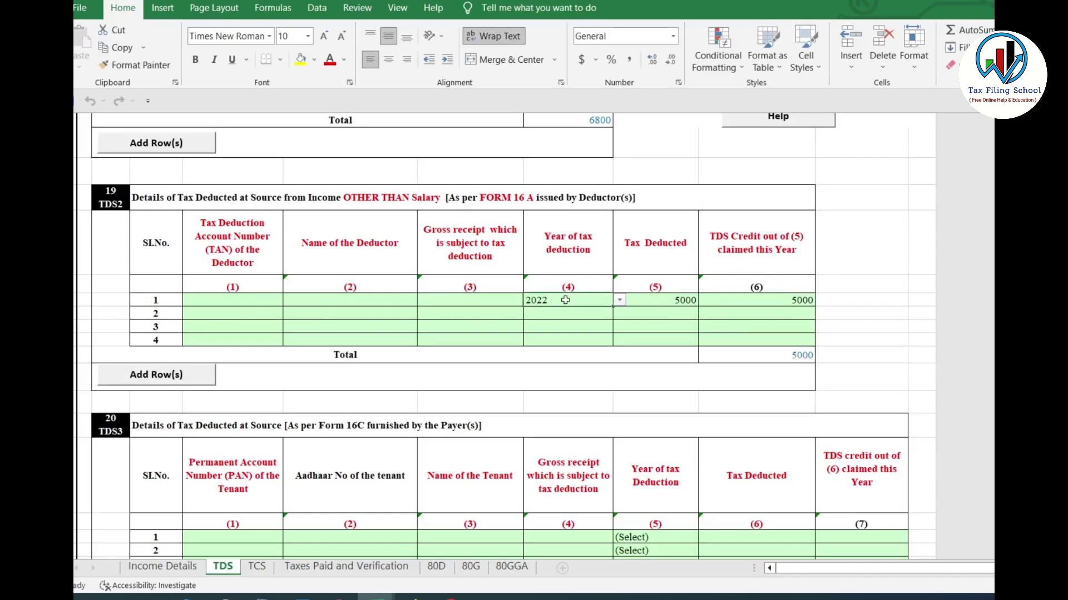
key("ctrl+z")
key("ctrl+z")
key("ctrl+z")
scroll(506, 336, "down", 12)
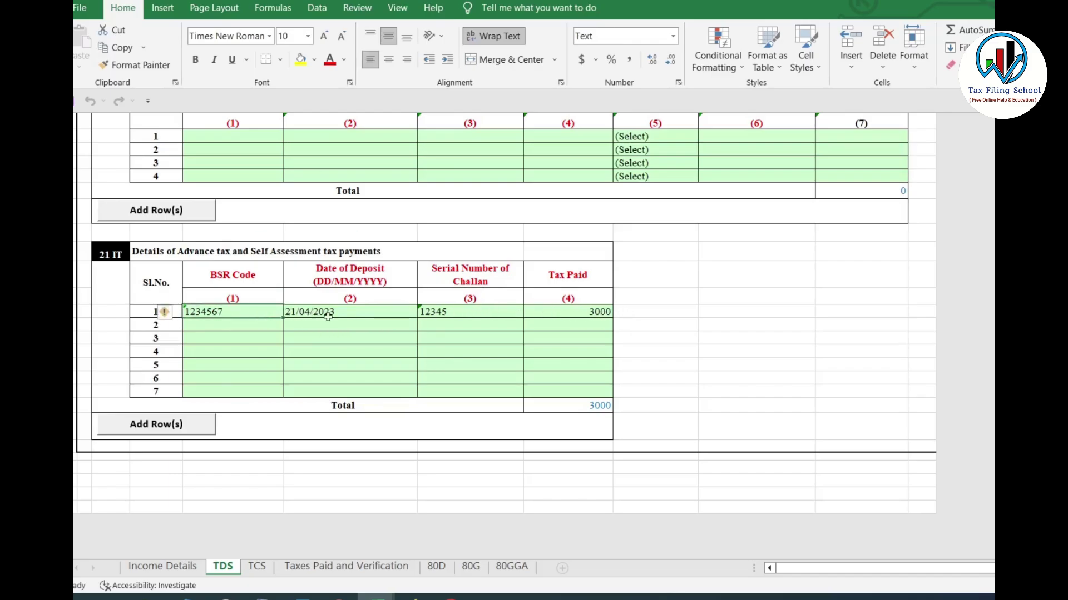
left_click(387, 314)
left_click(443, 314)
left_click(558, 310)
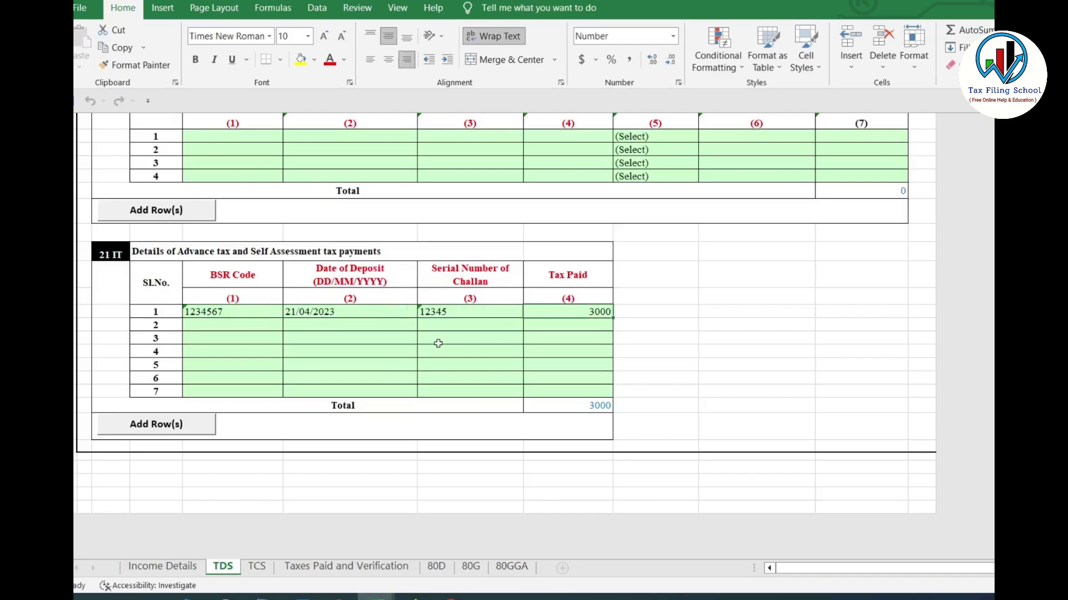
left_click(241, 315)
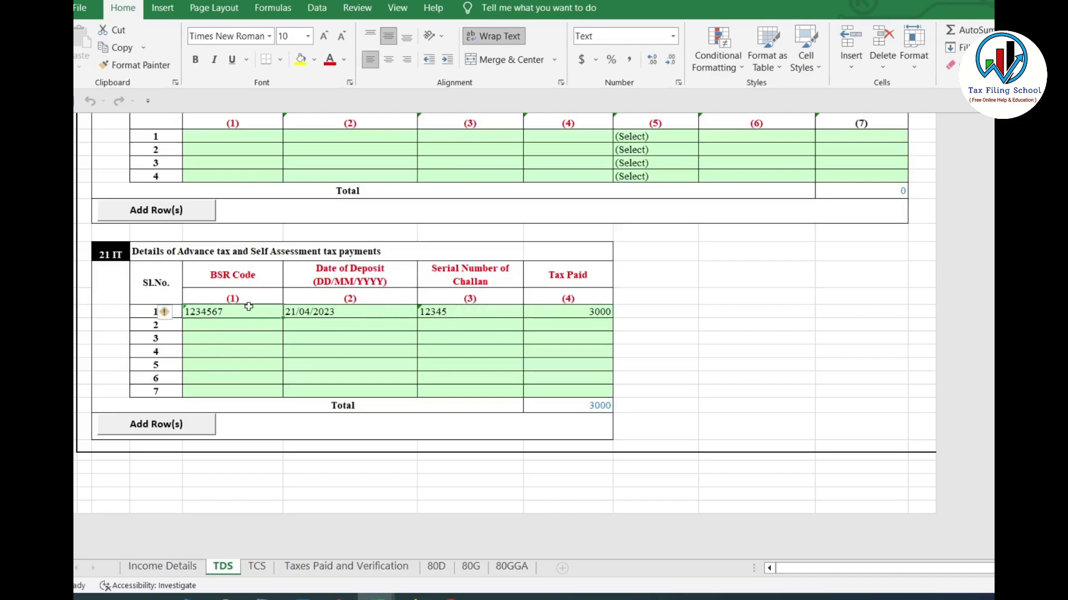
left_click(343, 312)
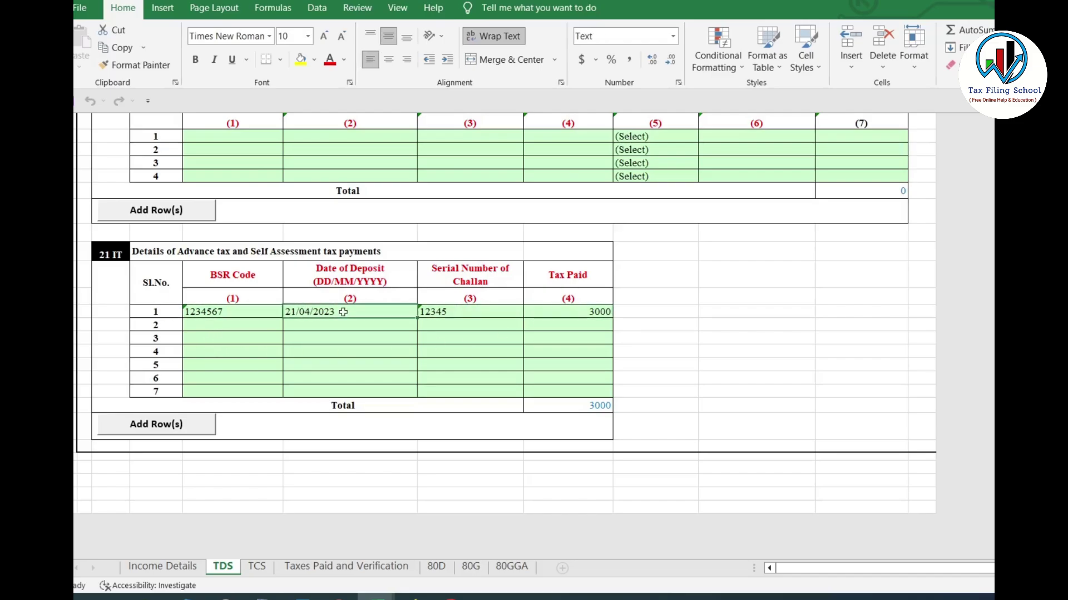
left_click(479, 312)
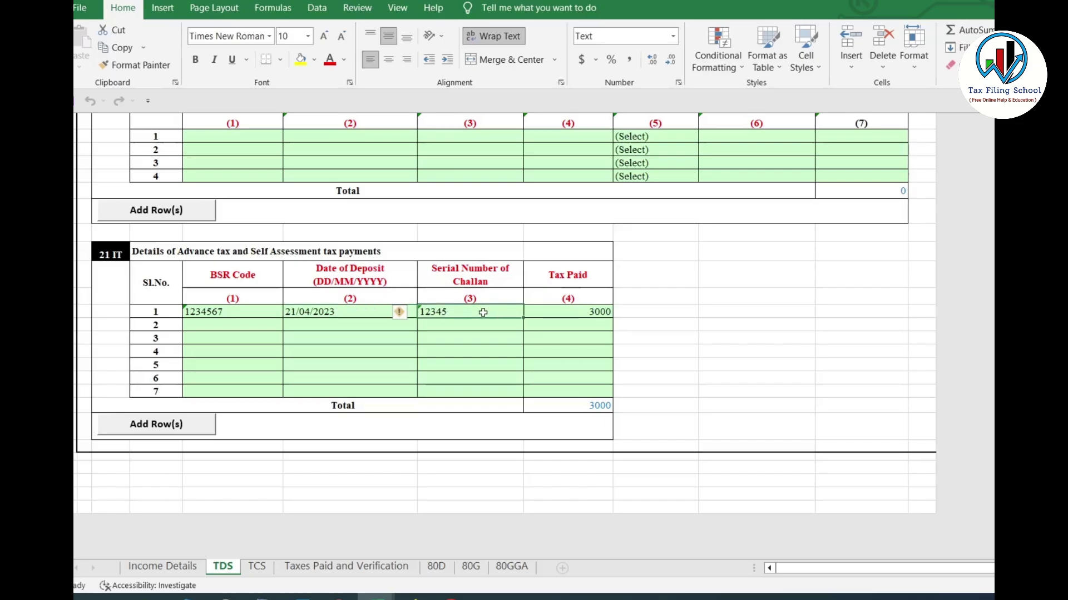
left_click(603, 311)
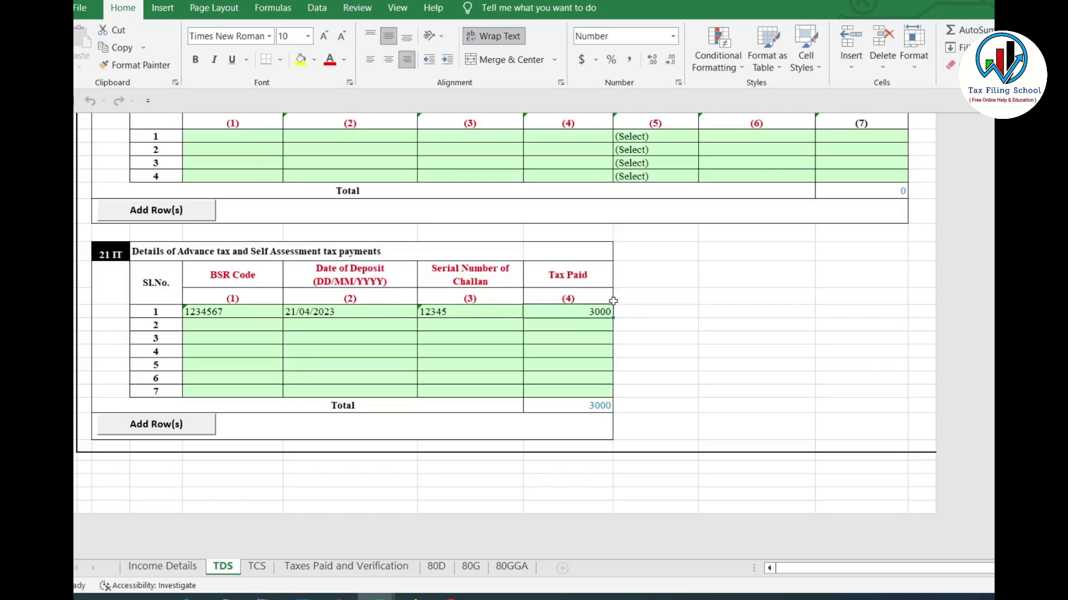
left_click(201, 327)
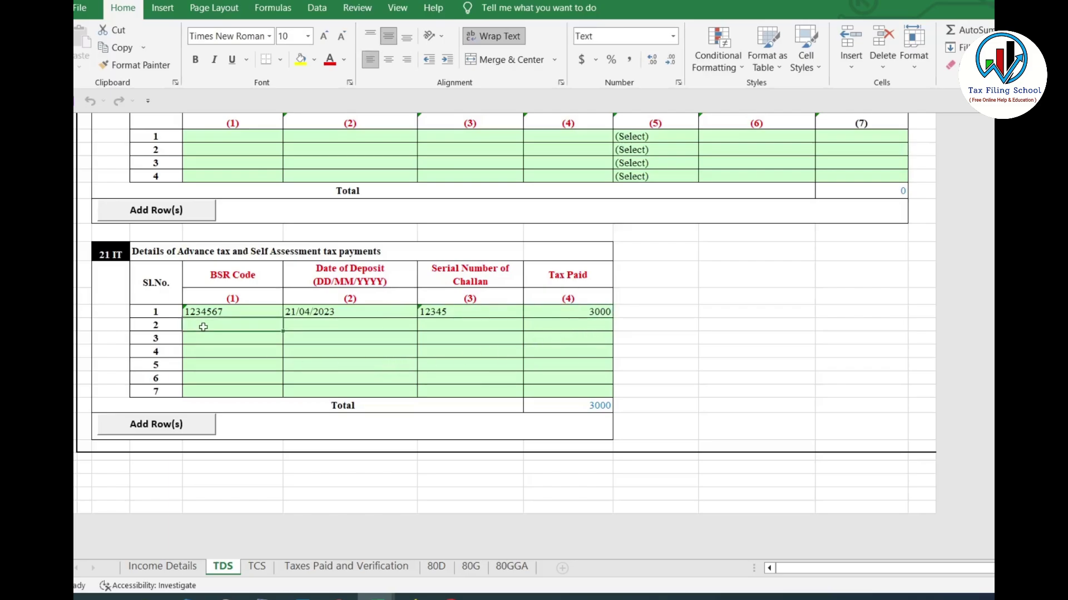
left_click(222, 339)
left_click(239, 362)
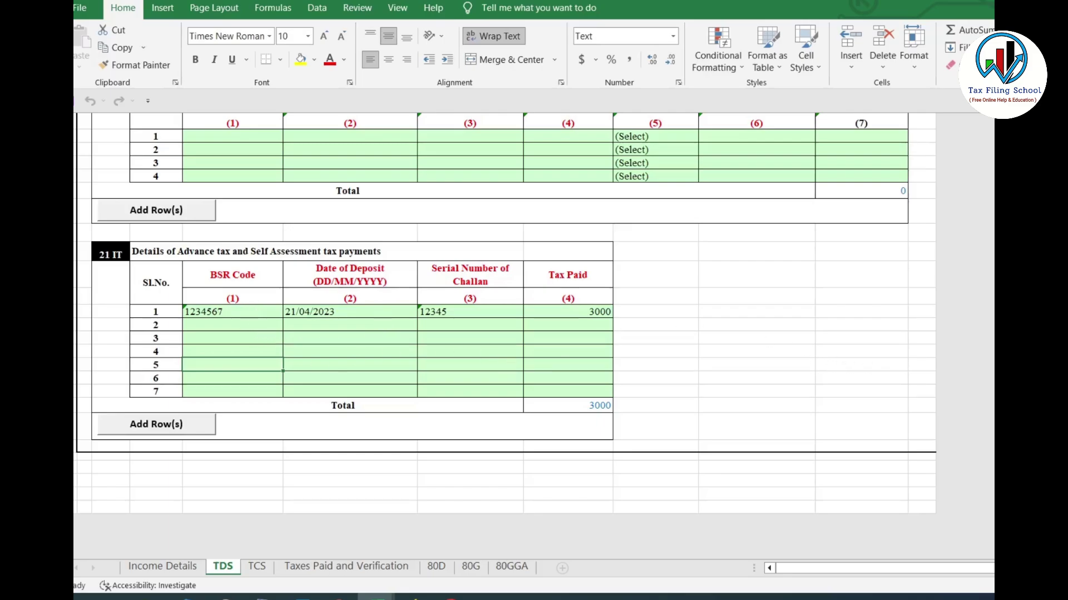
scroll(505, 336, "up", 12)
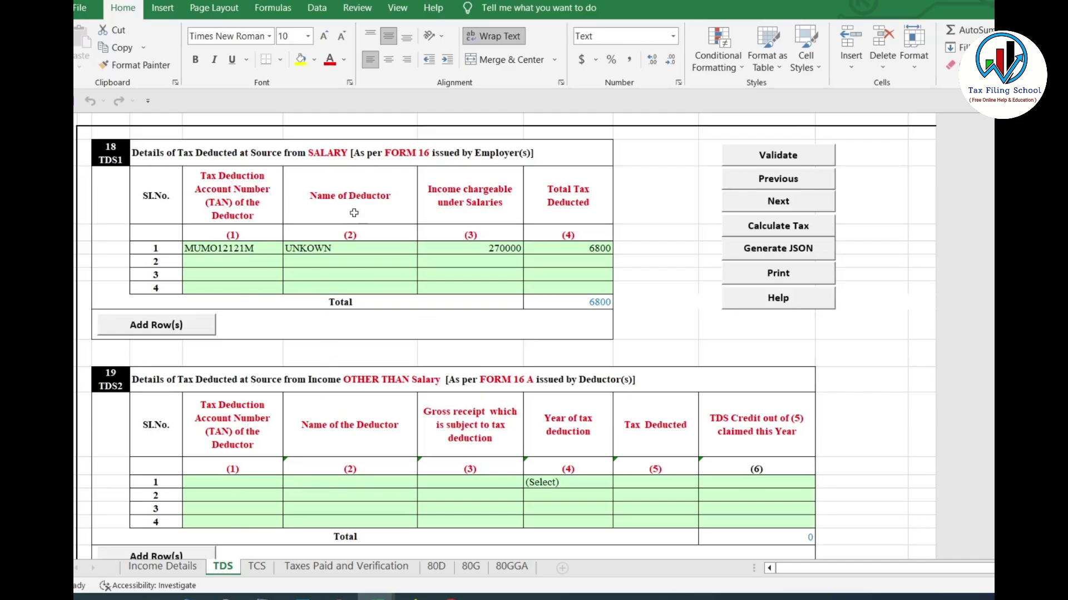
Validate the TDS sheet and then the TCS sheet, acknowledging both OK messages
left_click(794, 158)
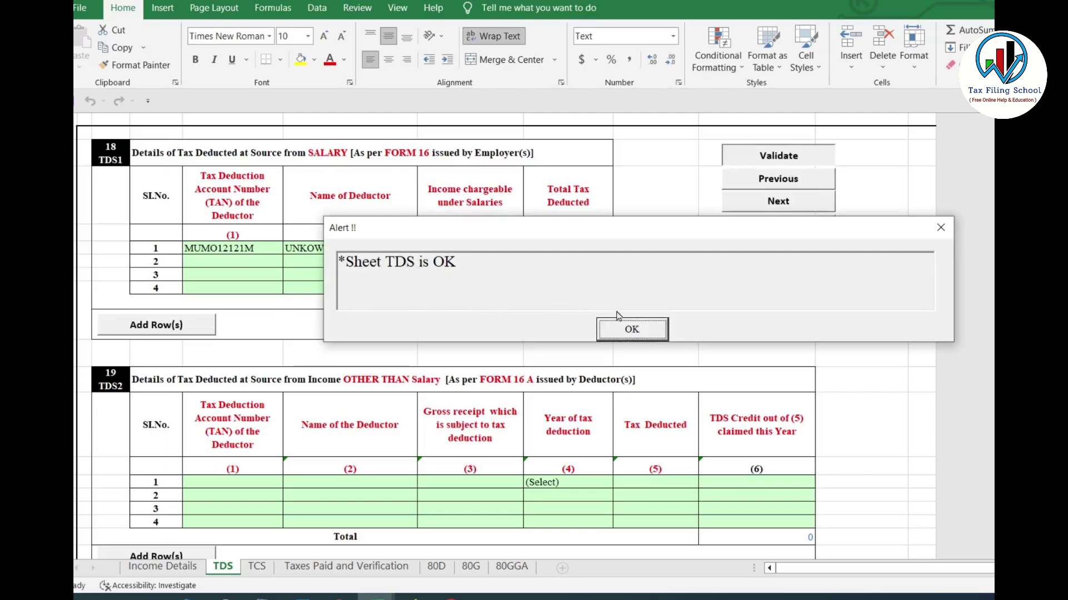
left_click(636, 330)
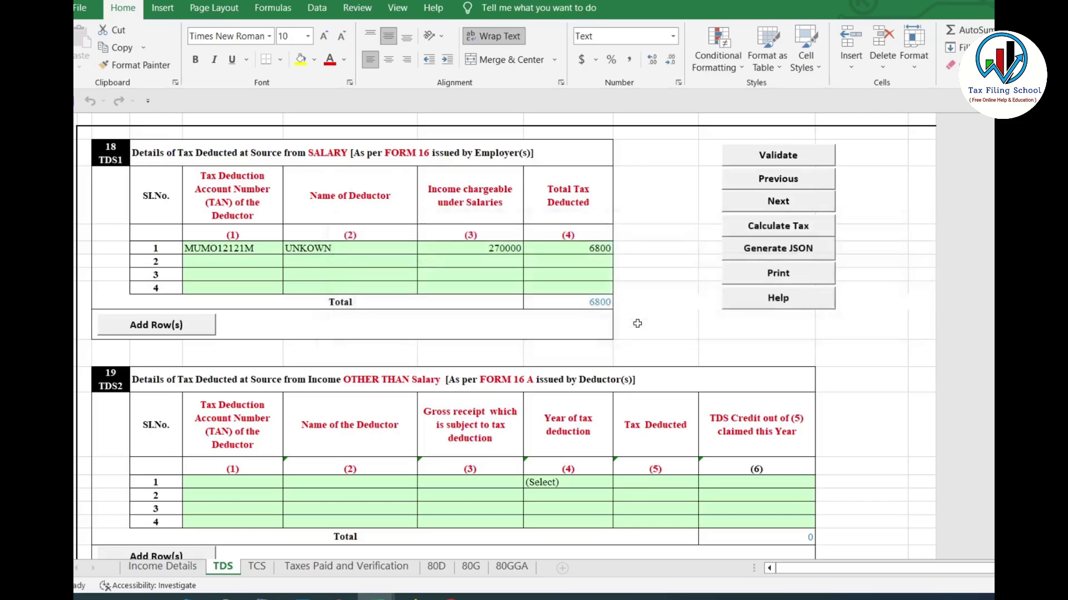
left_click(256, 568)
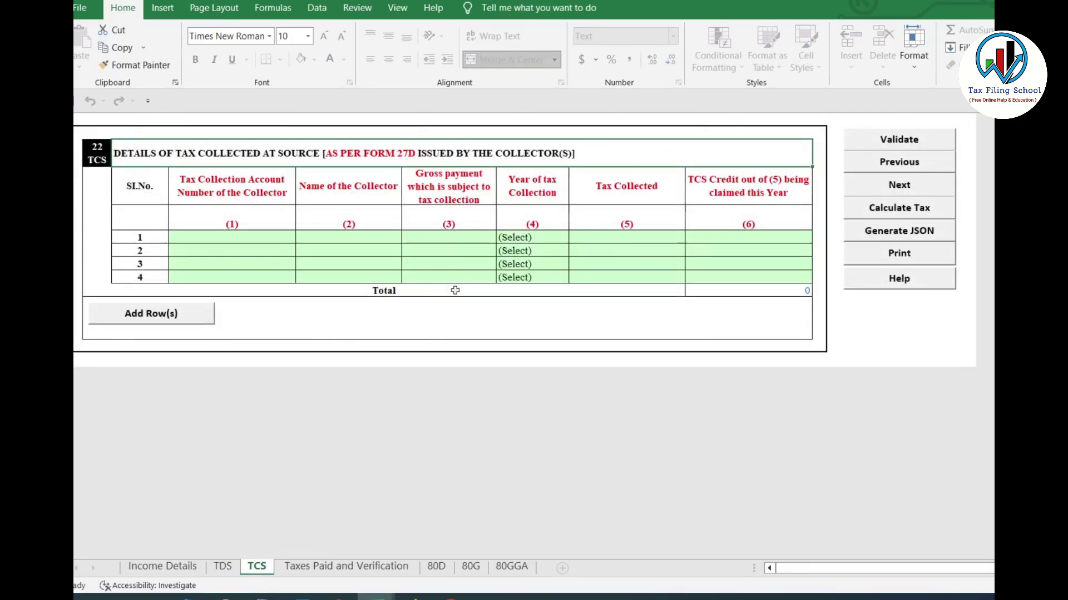
left_click(910, 140)
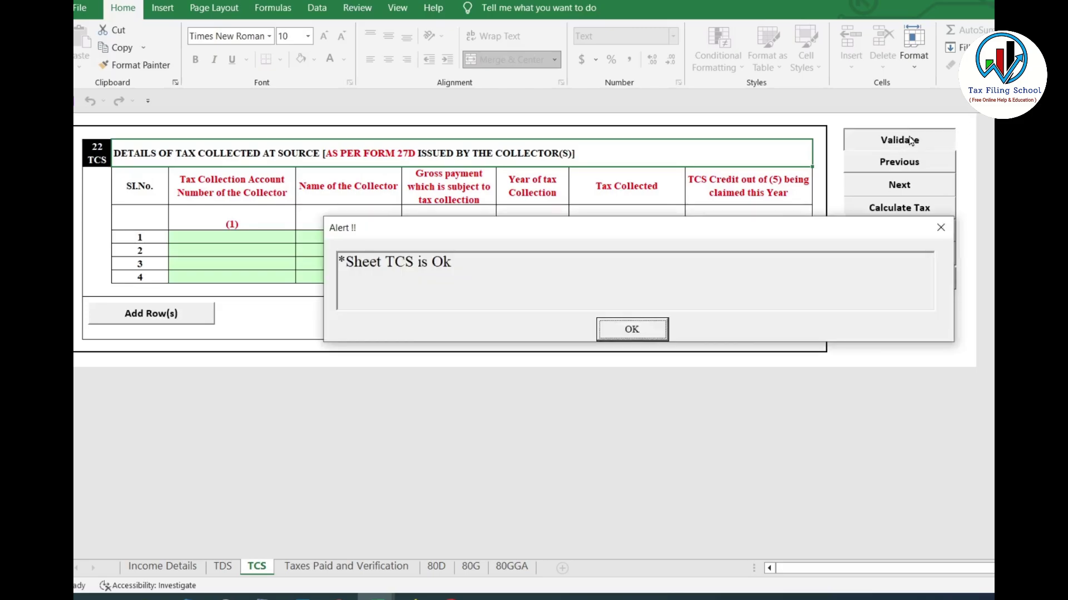
left_click(637, 331)
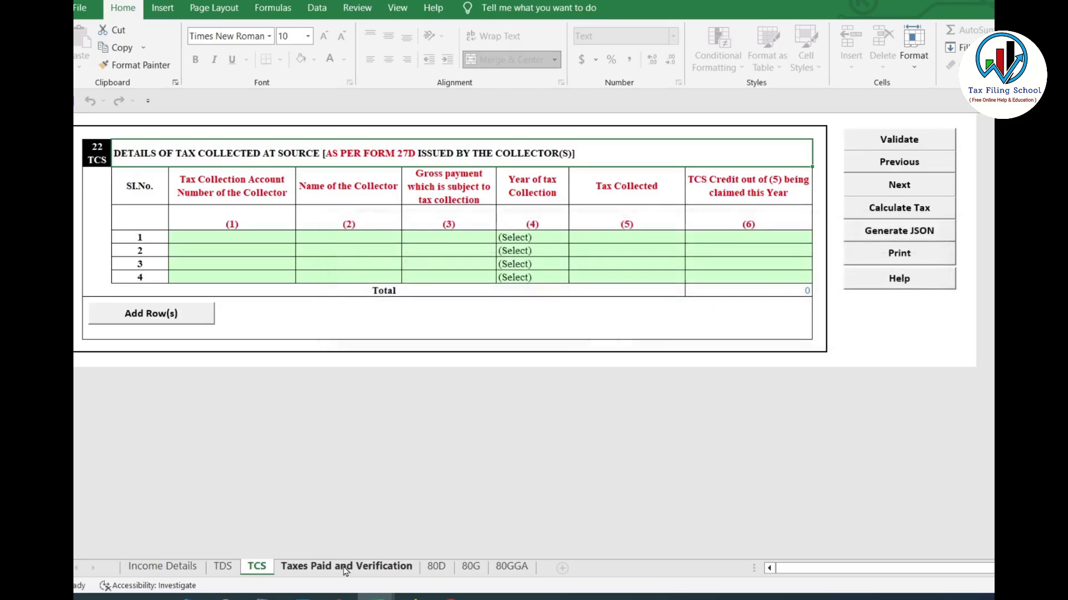
Review the State Bank refund account and Self capacity, and enter MUMBAI as the place
left_click(345, 568)
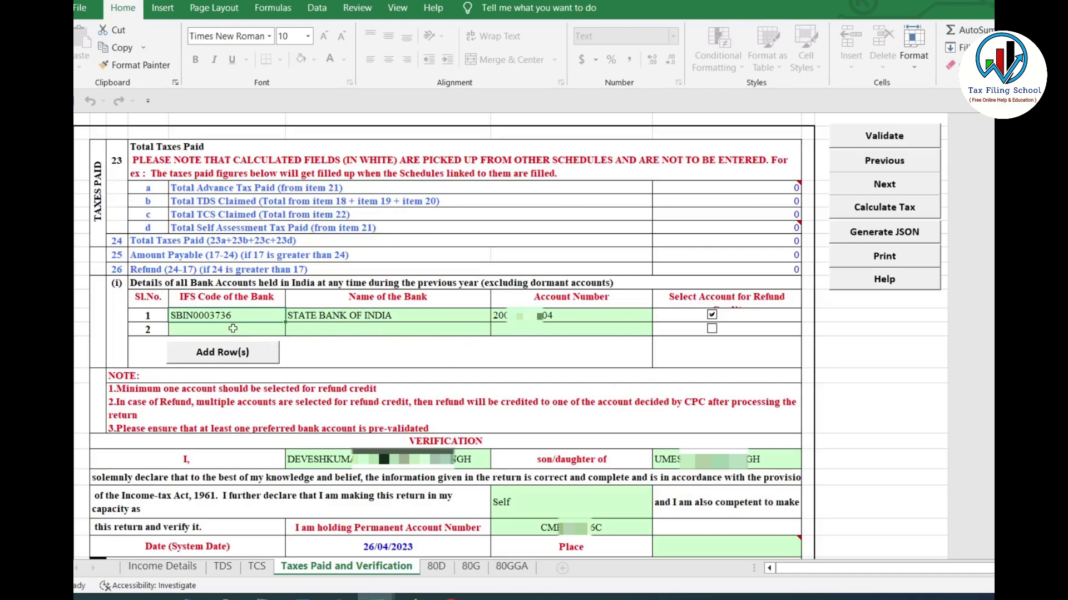
left_click(712, 315)
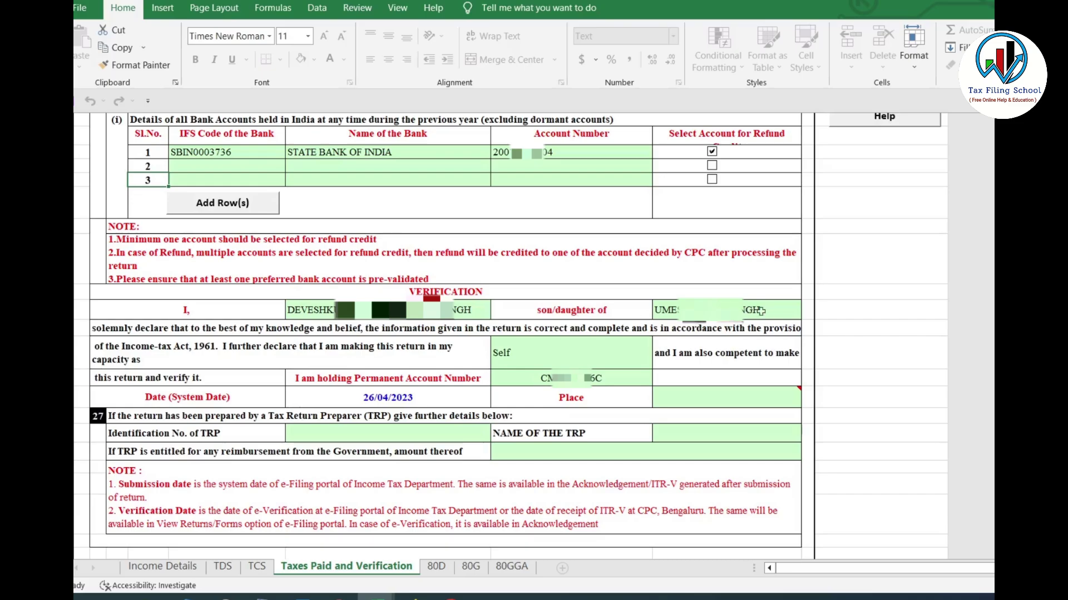
left_click(538, 359)
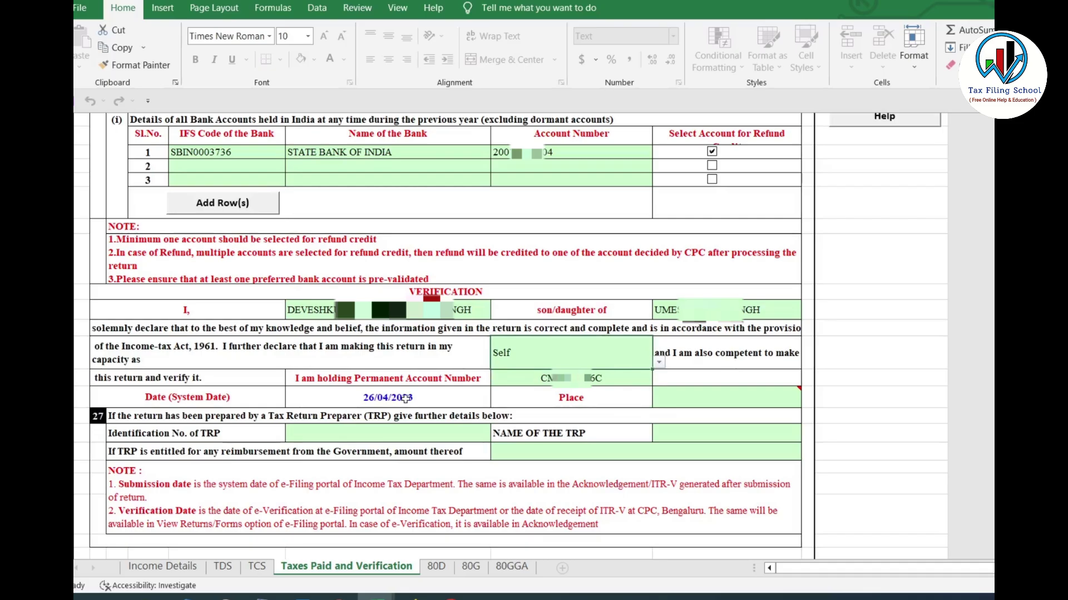
left_click(710, 396)
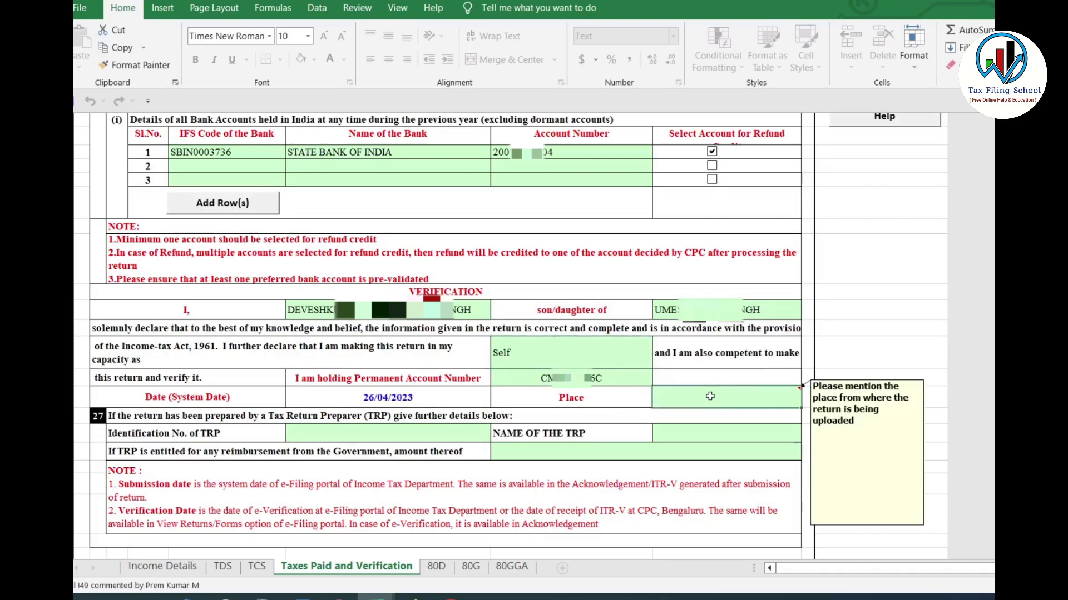
type("MUMBAI")
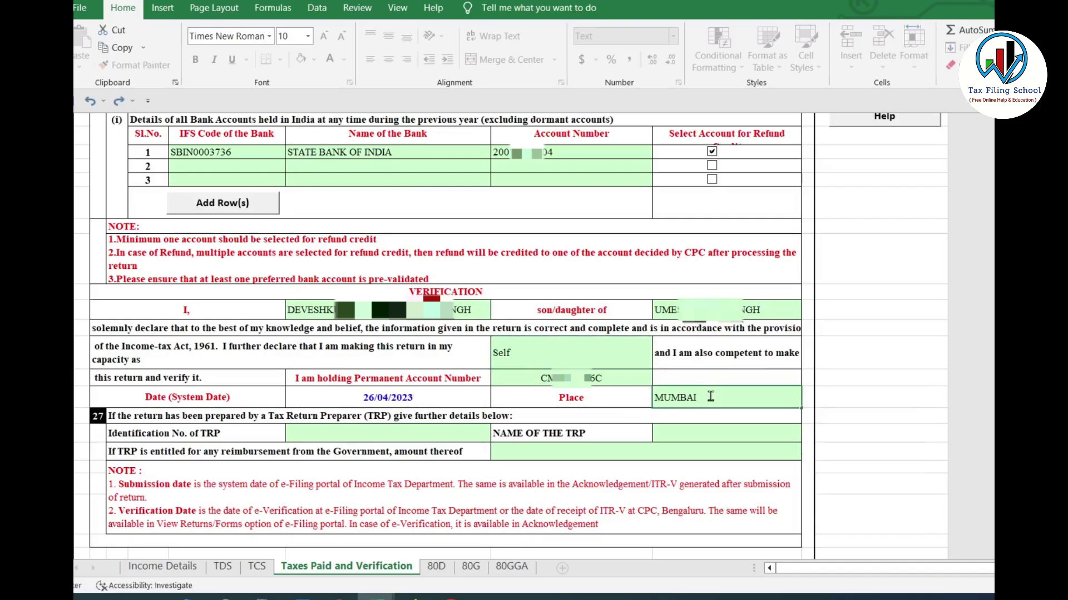
left_click(883, 380)
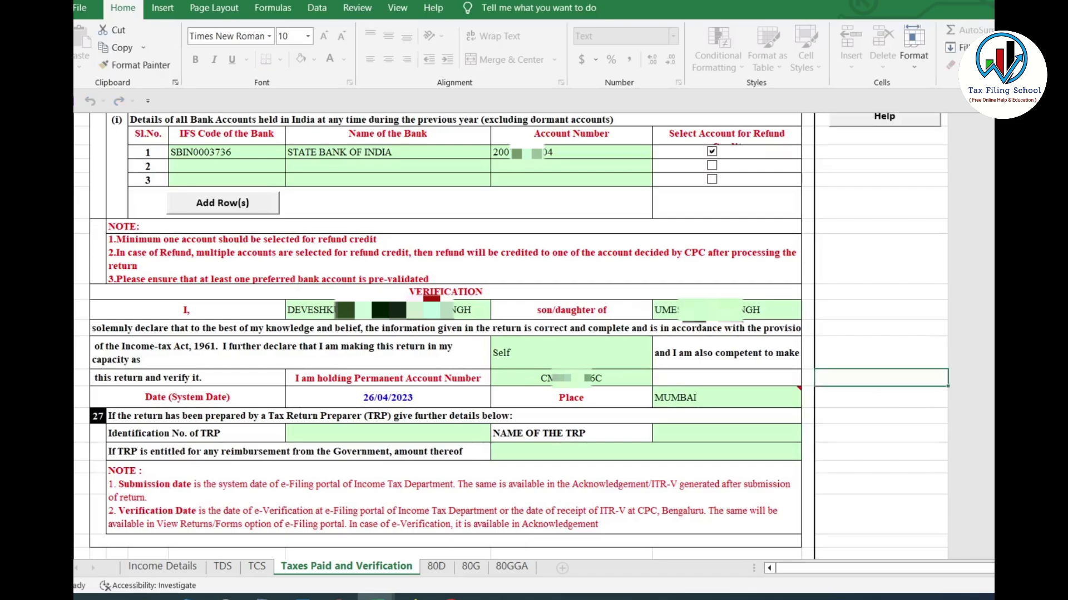
Validate the Taxes Paid and Verification sheet and move to the 80D sheet
scroll(889, 145, "up", 4)
left_click(885, 137)
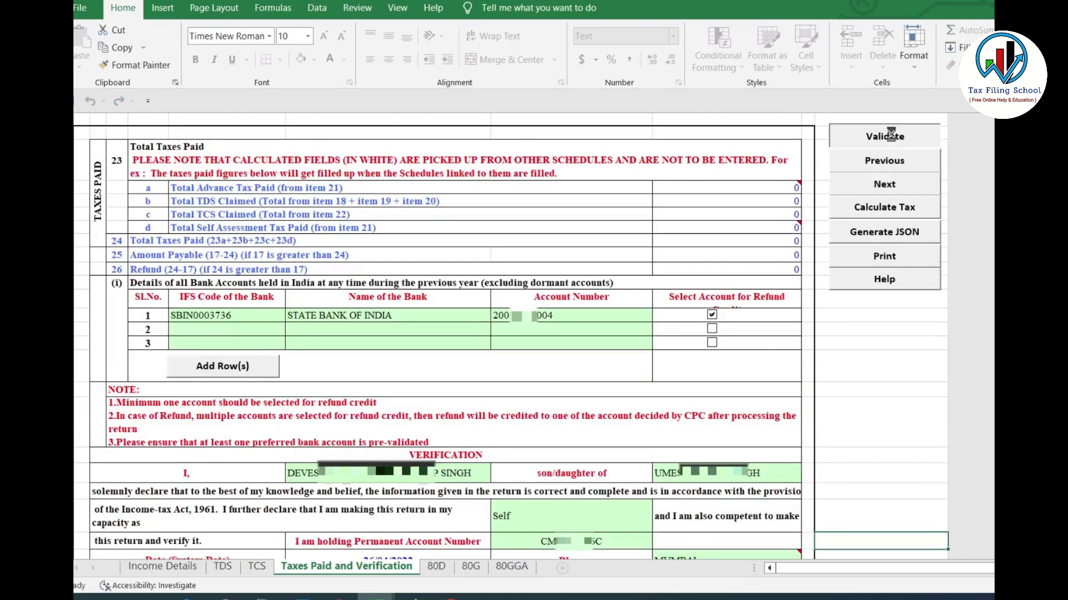
left_click(632, 330)
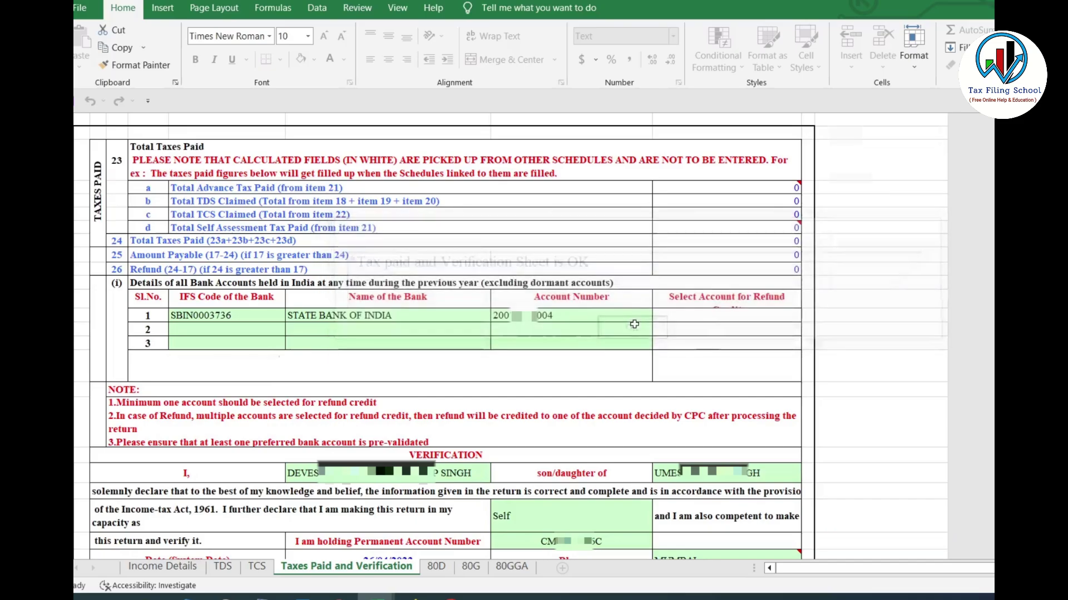
left_click(437, 568)
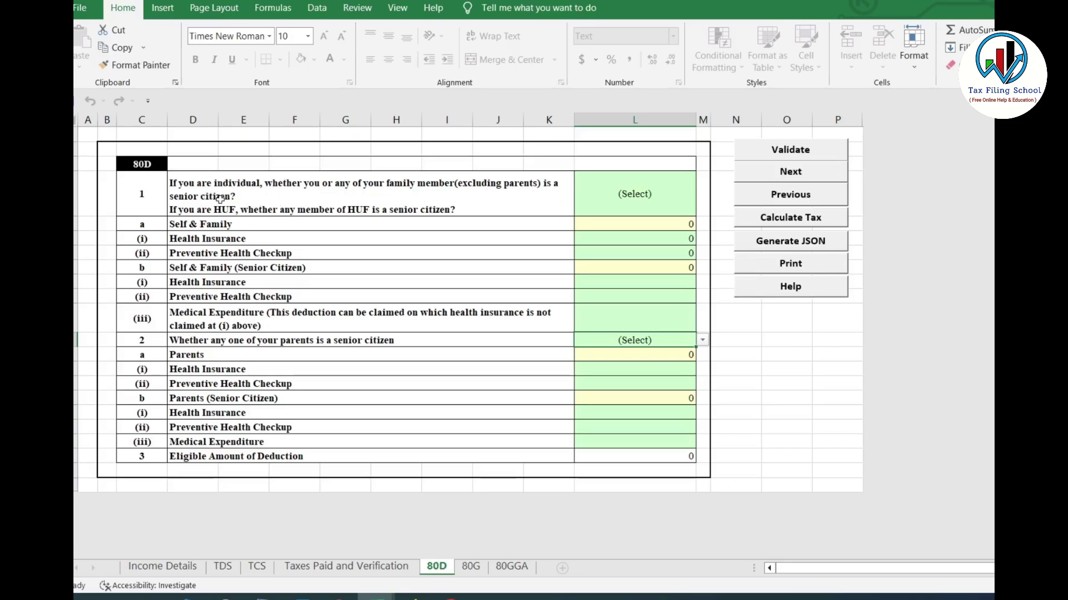
Answer No for self and family senior citizen; enter 15200 health insurance and 1500 preventive checkup
left_click(639, 206)
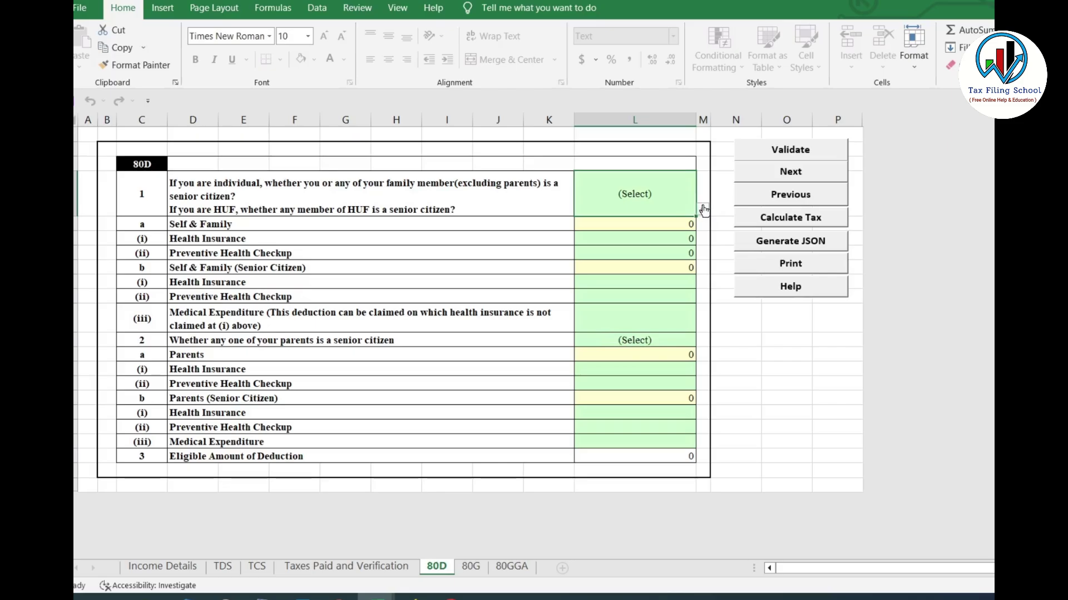
left_click(704, 209)
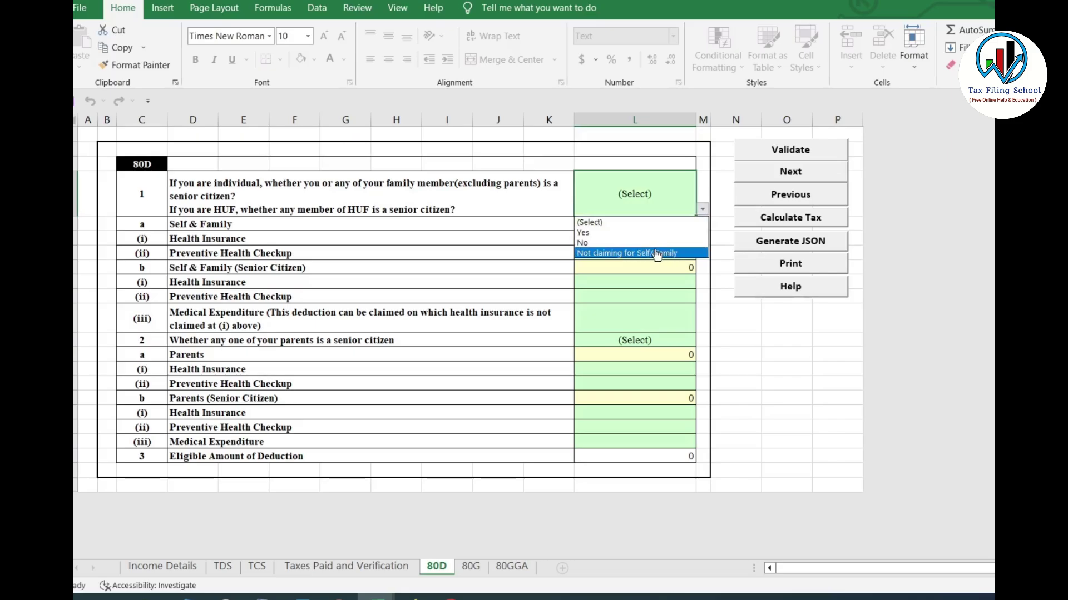
left_click(597, 243)
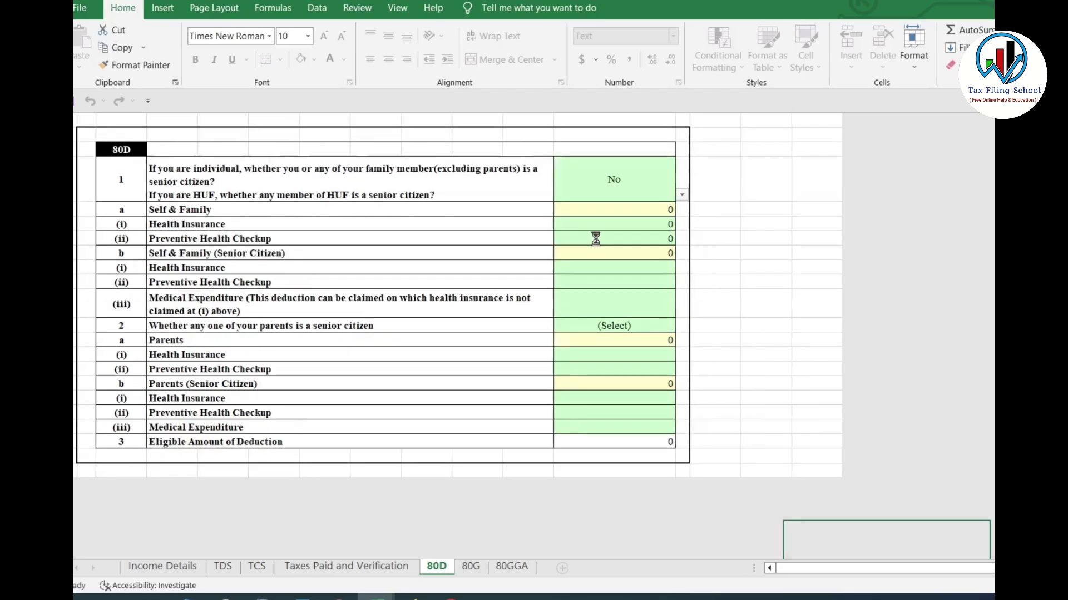
left_click(646, 240)
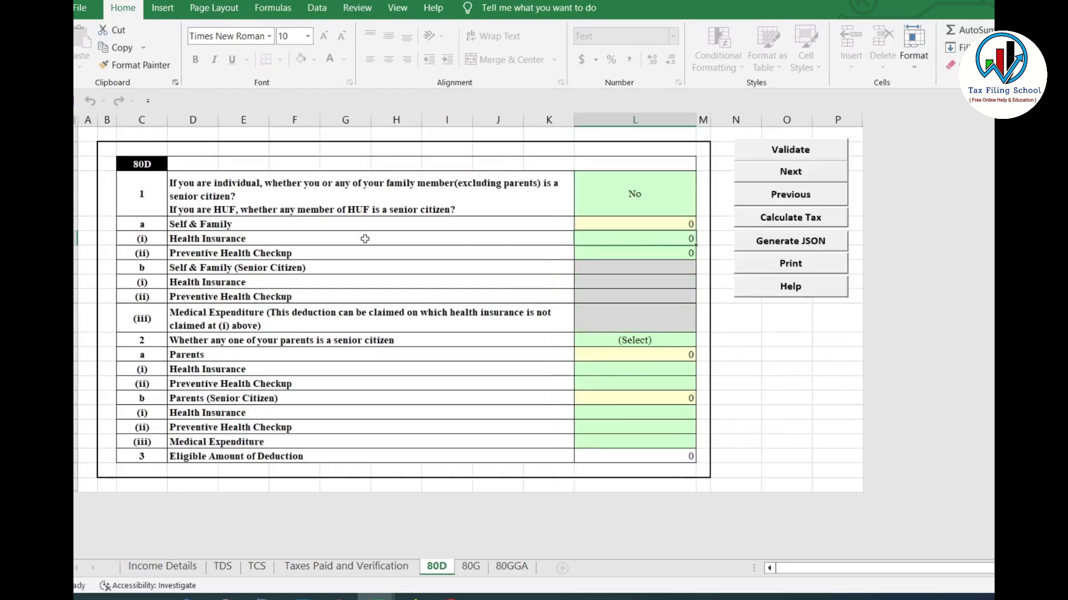
type("15200")
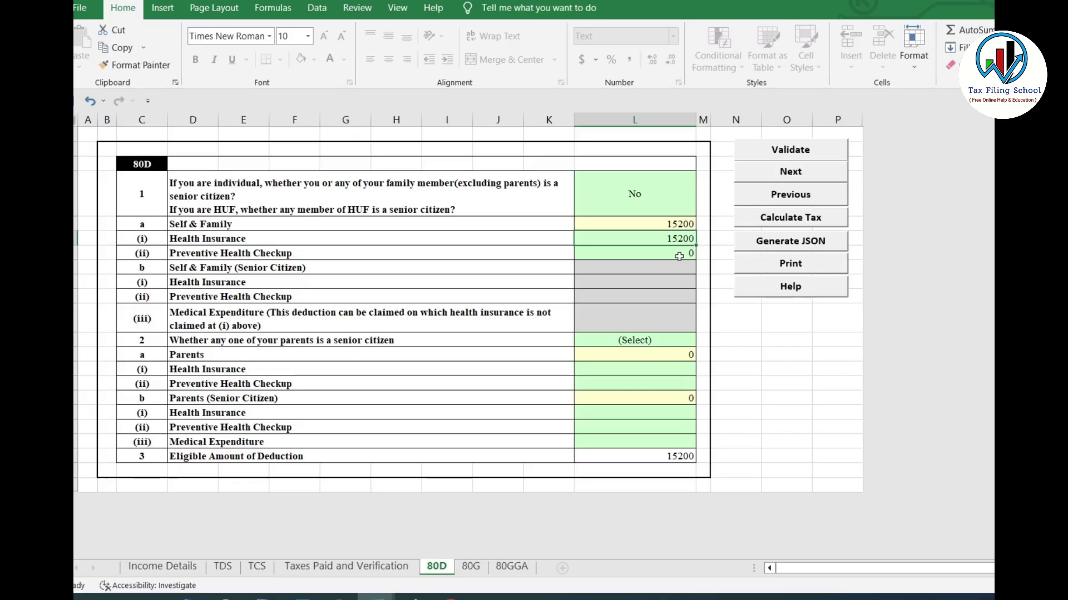
left_click(680, 255)
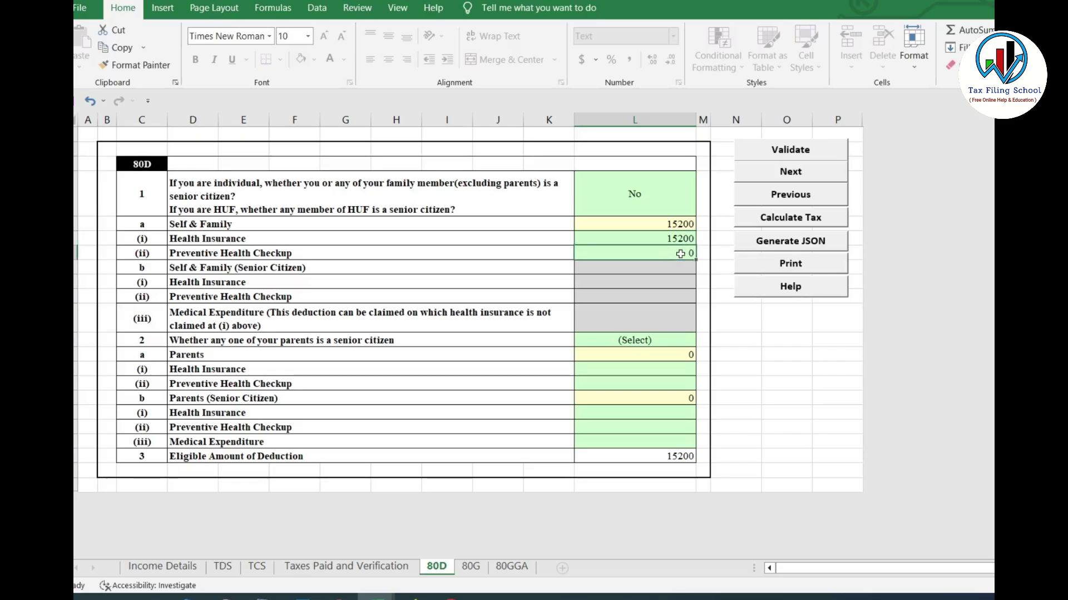
type("1500")
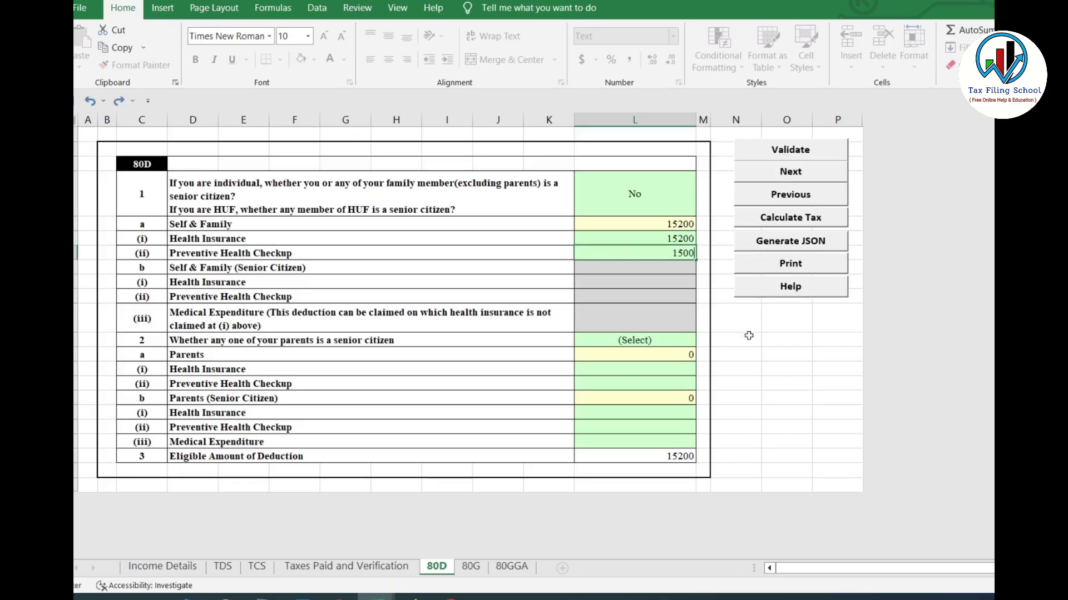
left_click(775, 355)
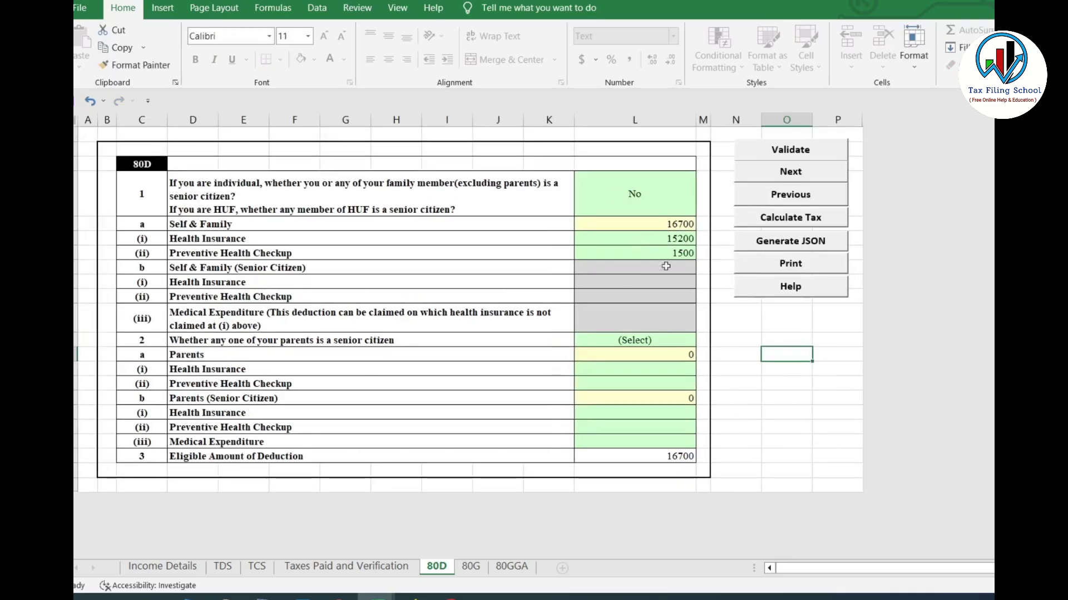
Choose Not claiming for Parents, validate the 80D sheet, and move to 80G
left_click(671, 340)
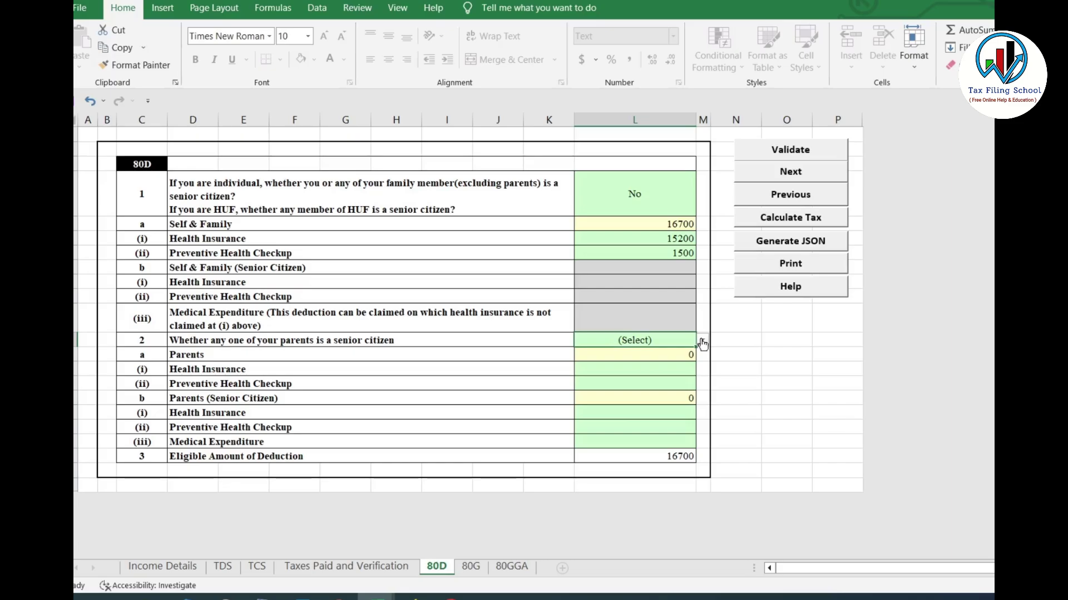
left_click(702, 342)
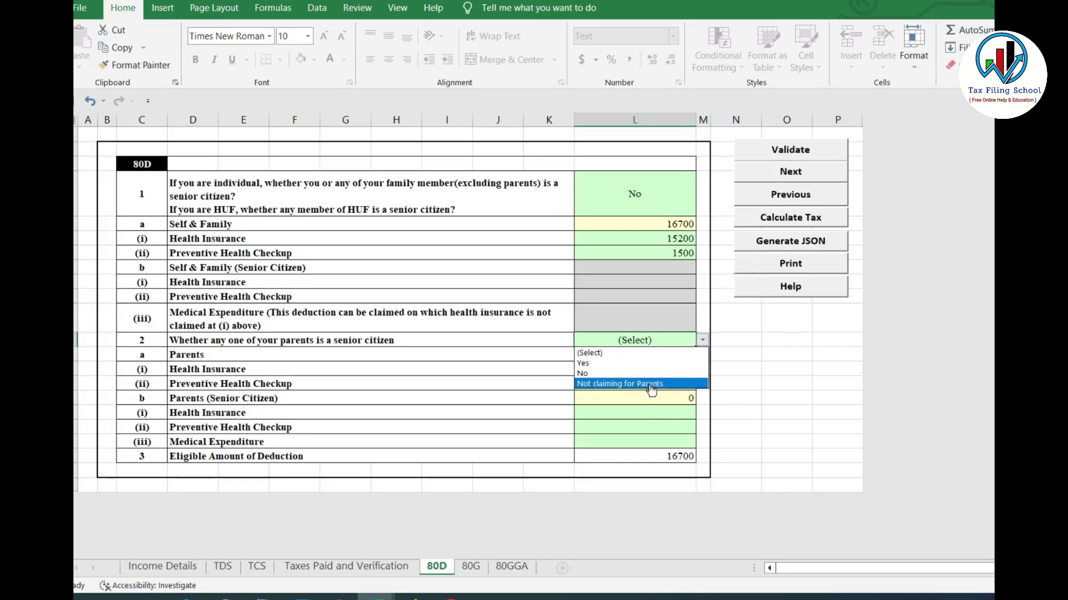
left_click(652, 385)
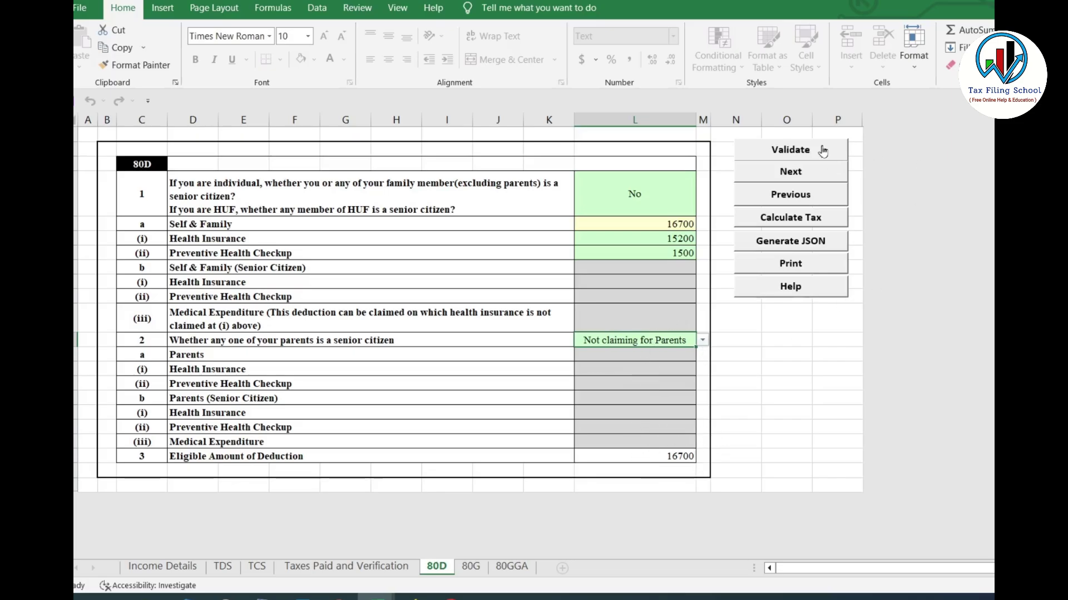
left_click(796, 151)
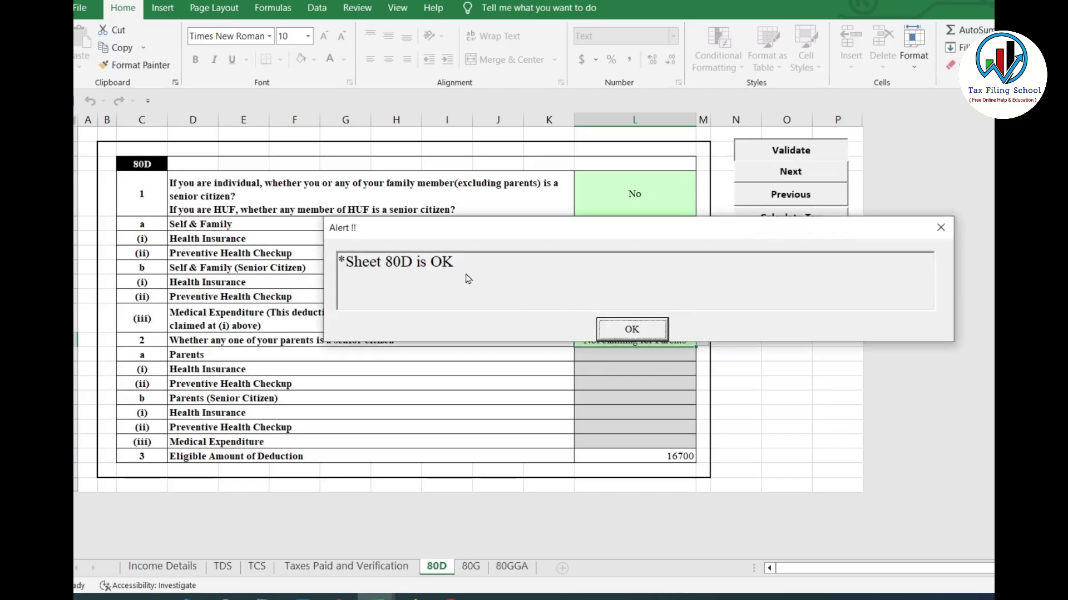
left_click(632, 329)
left_click(470, 566)
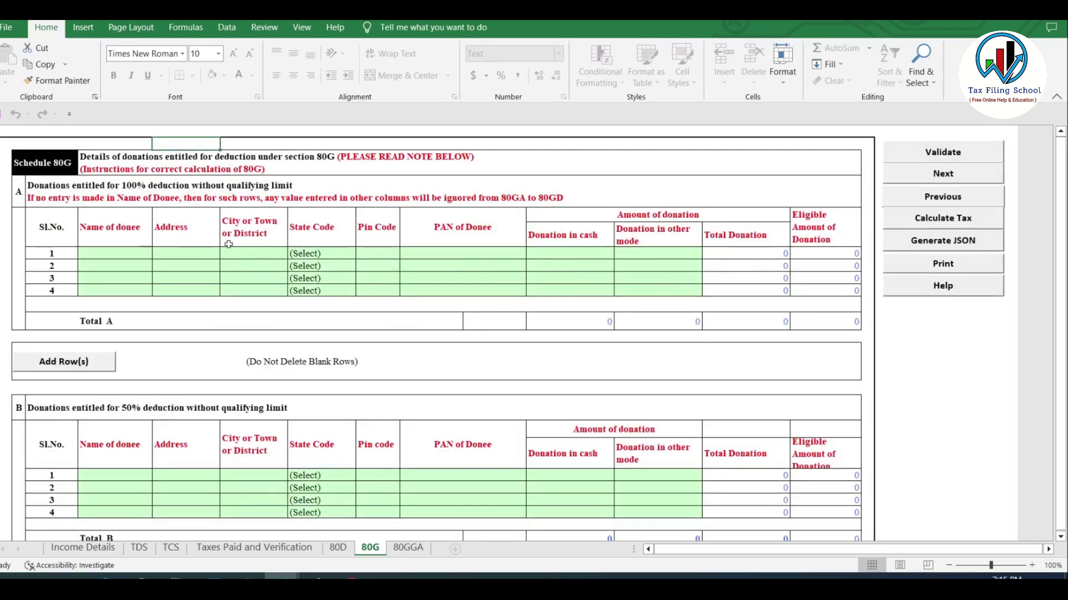
scroll(601, 263, "down", 5)
scroll(601, 263, "down", 10)
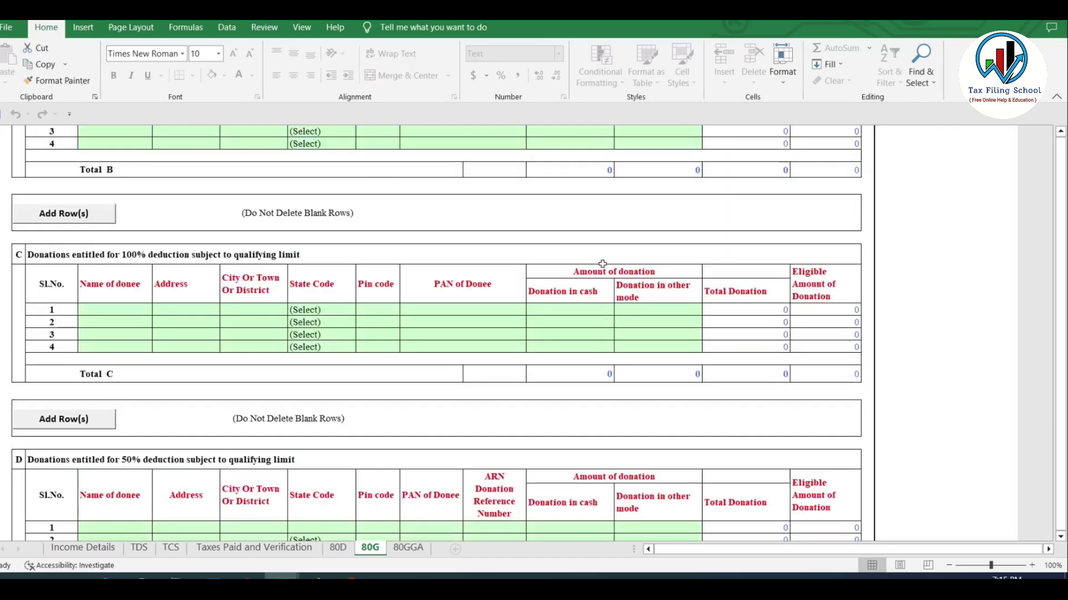
scroll(606, 249, "up", 7)
scroll(606, 248, "up", 7)
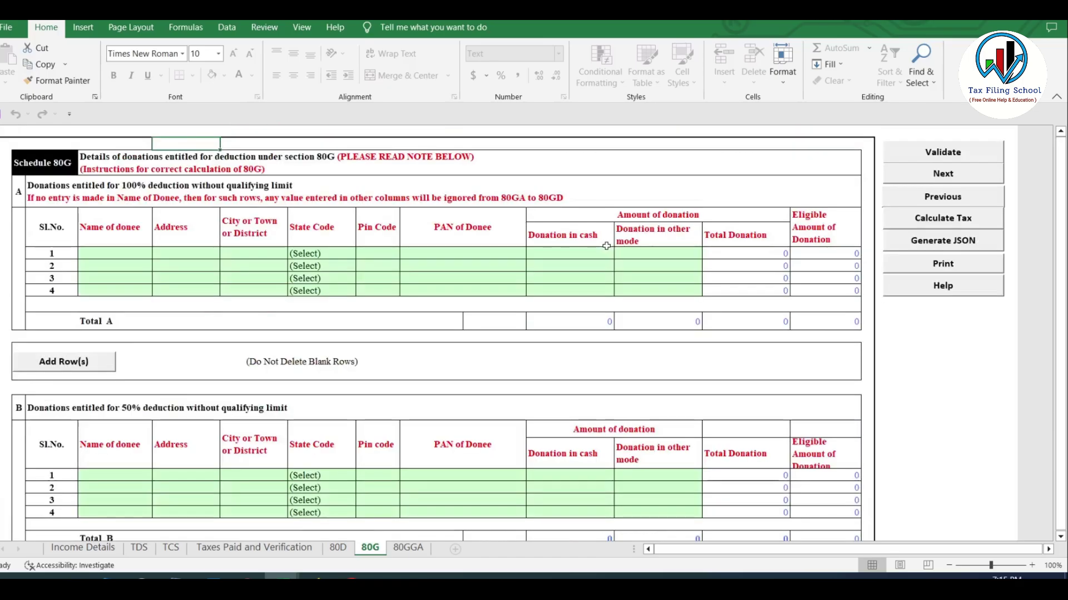
left_click(954, 152)
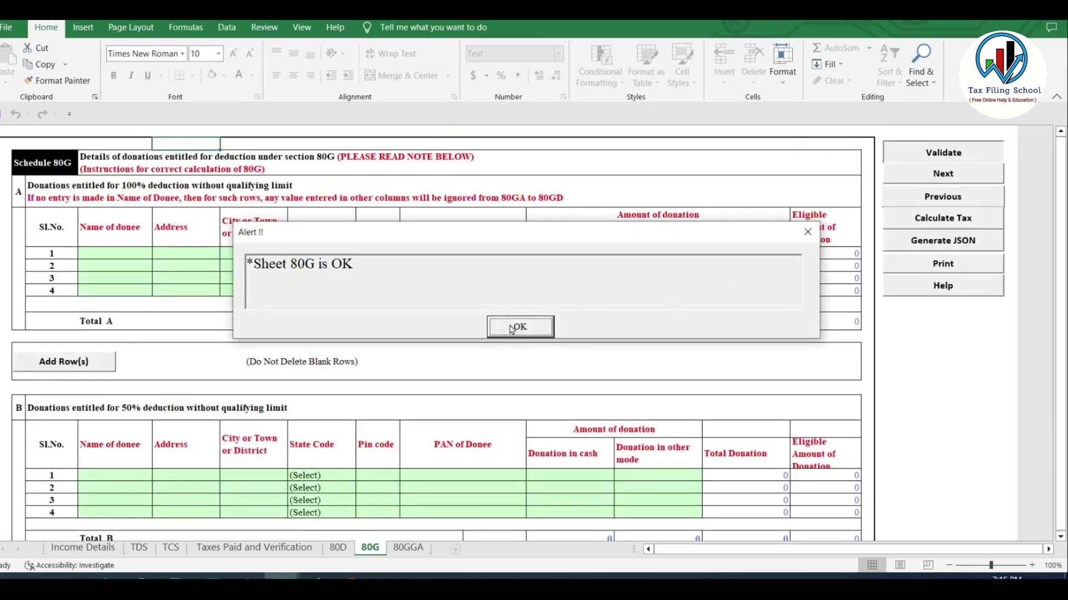
left_click(513, 329)
left_click(407, 553)
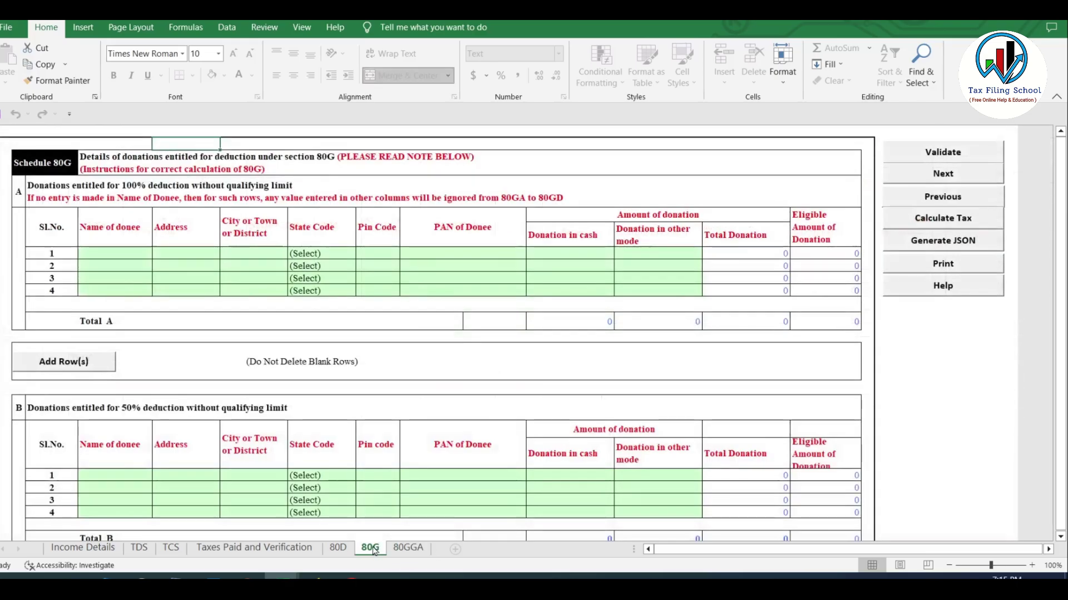
left_click(373, 549)
left_click(411, 549)
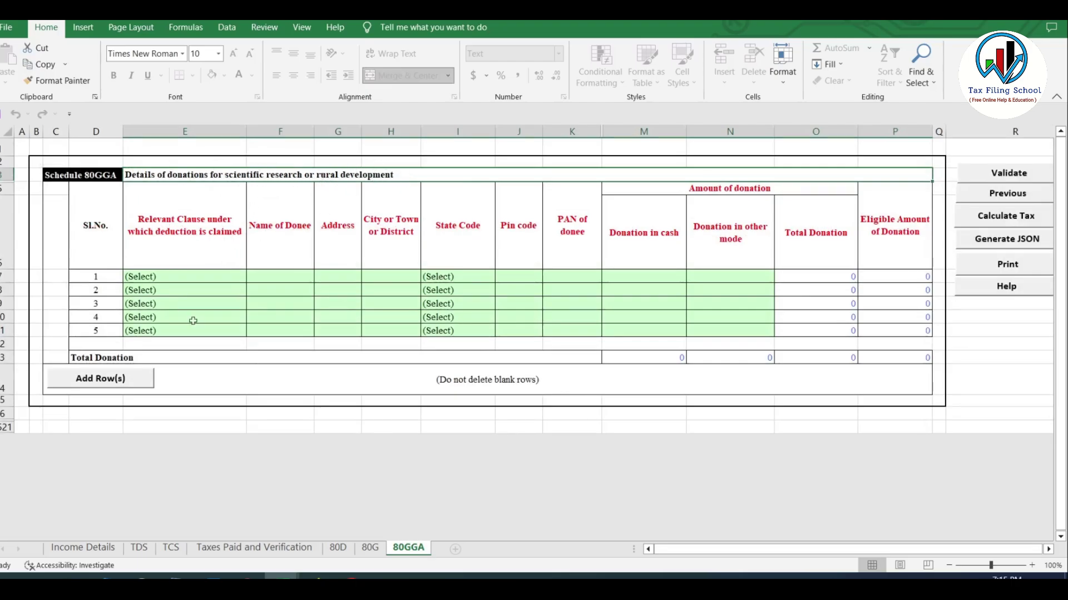
left_click(370, 550)
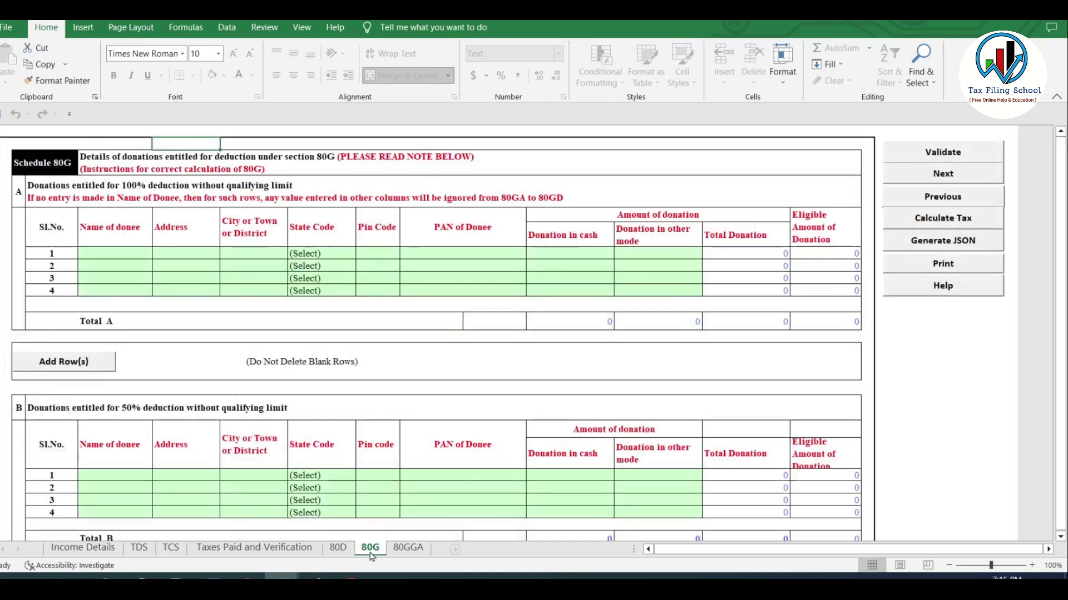
scroll(261, 378, "down", 10)
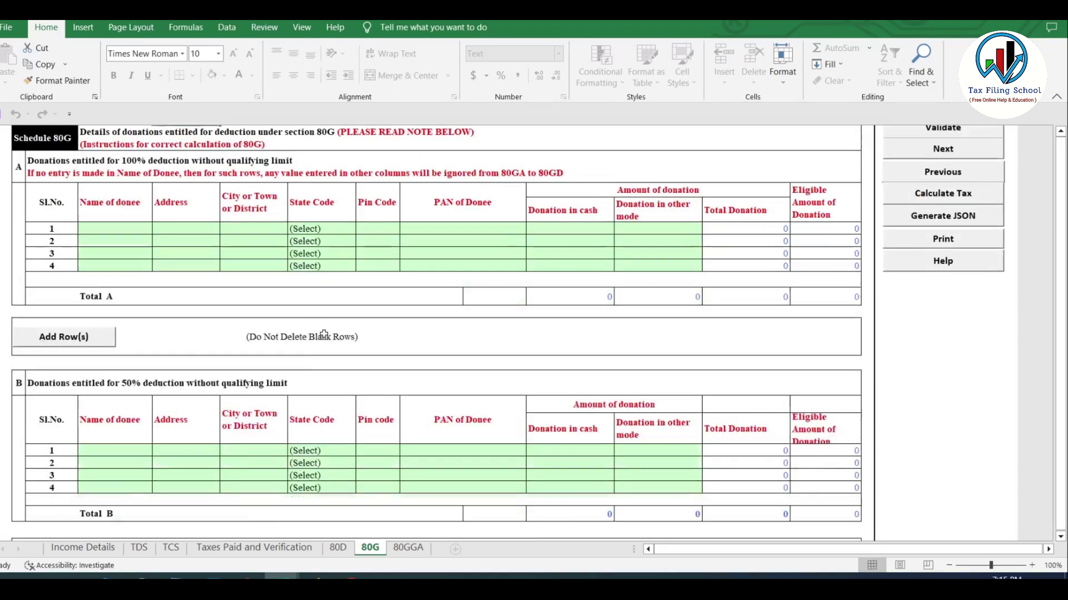
scroll(333, 329, "up", 10)
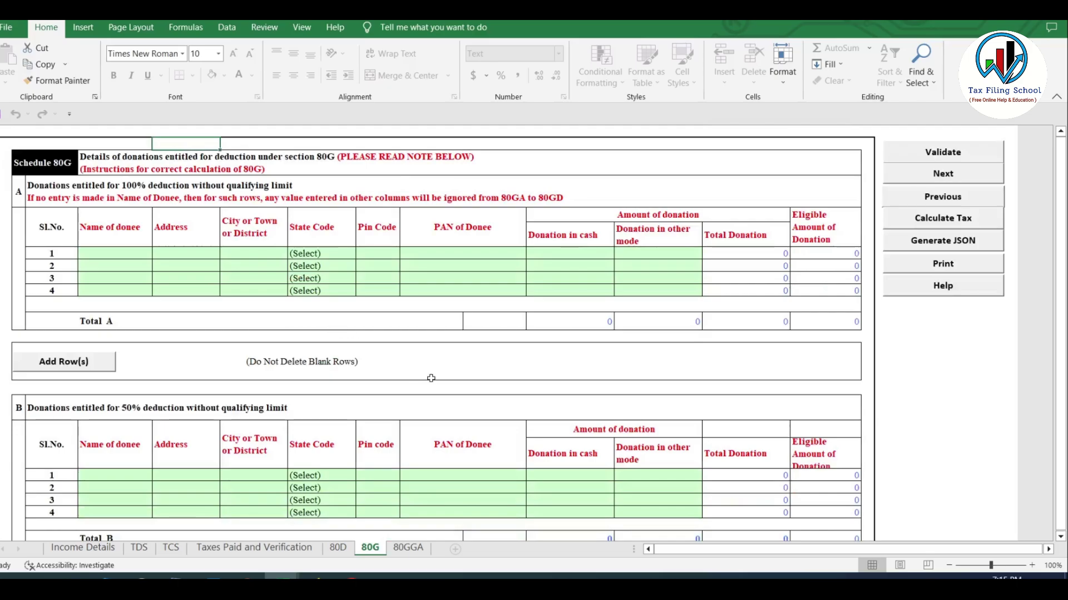
left_click(960, 154)
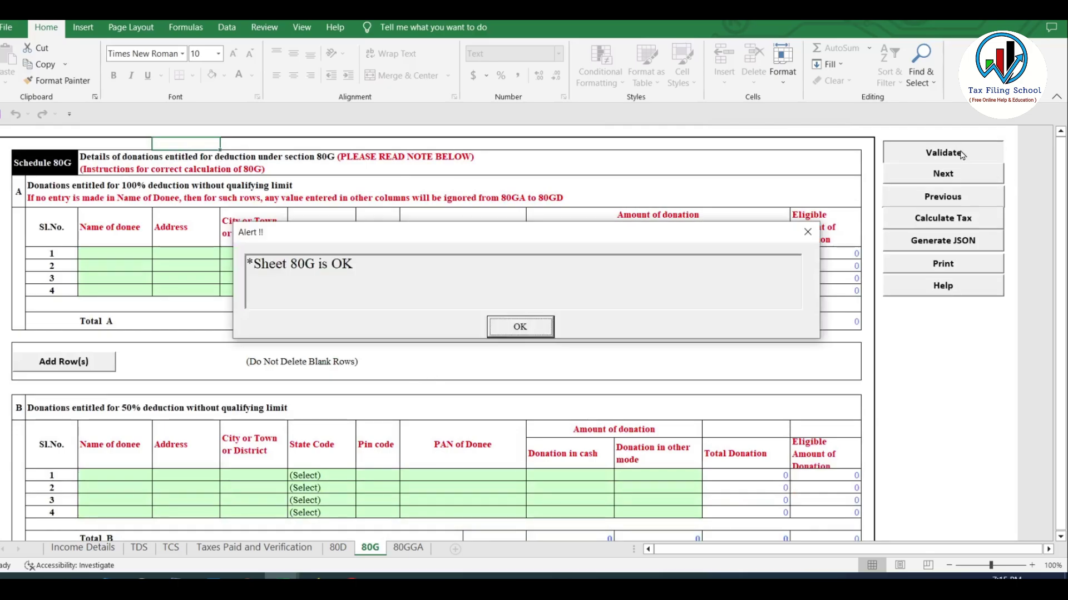
left_click(519, 326)
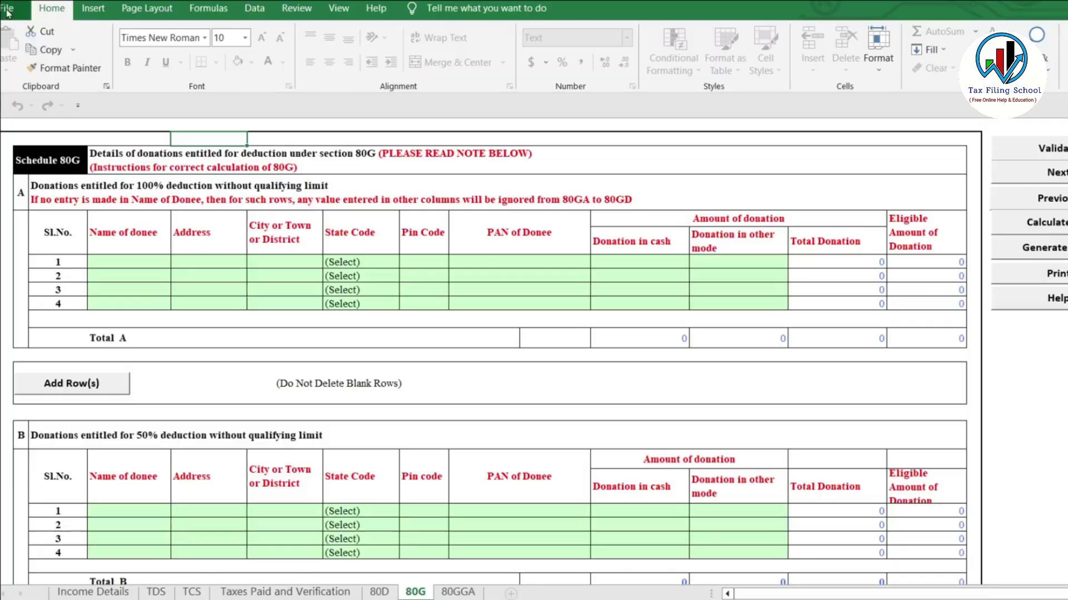
Run Calculate Tax on the entered figures and scroll down Income Details
left_click(12, 7)
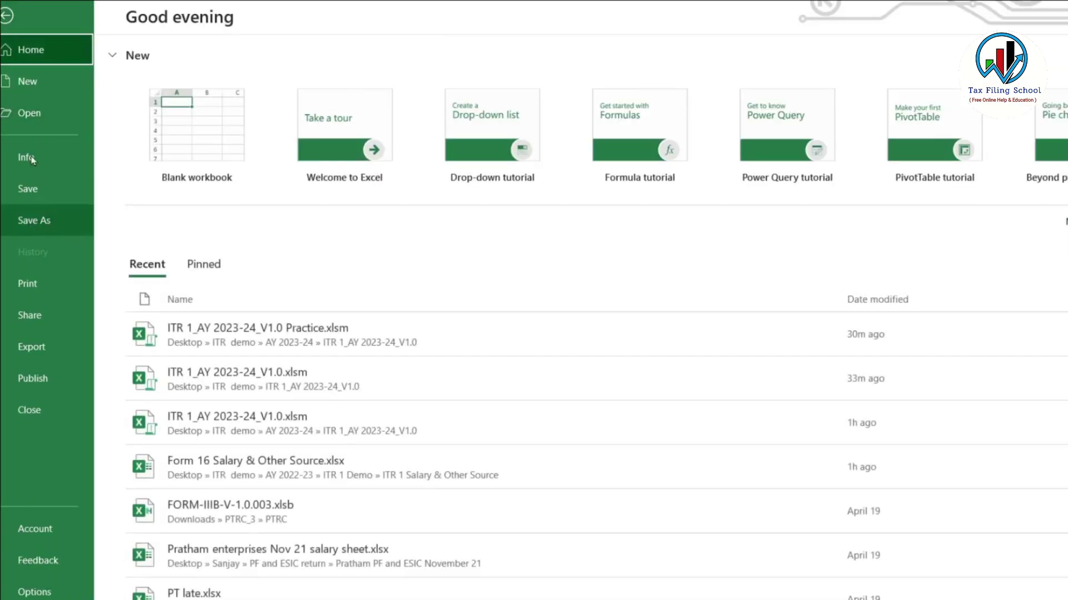
left_click(7, 17)
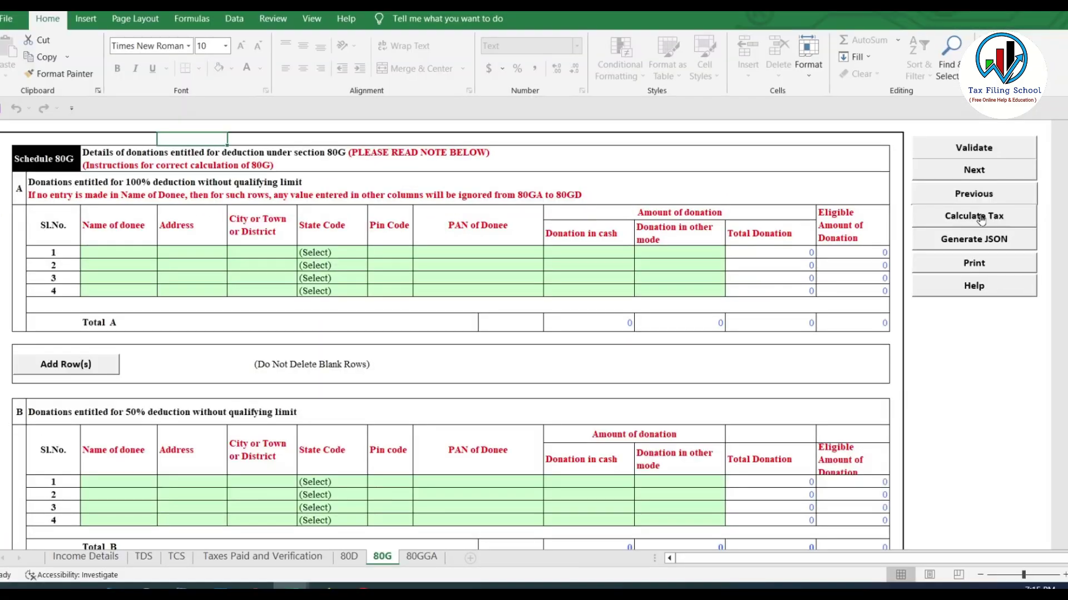
left_click(920, 195)
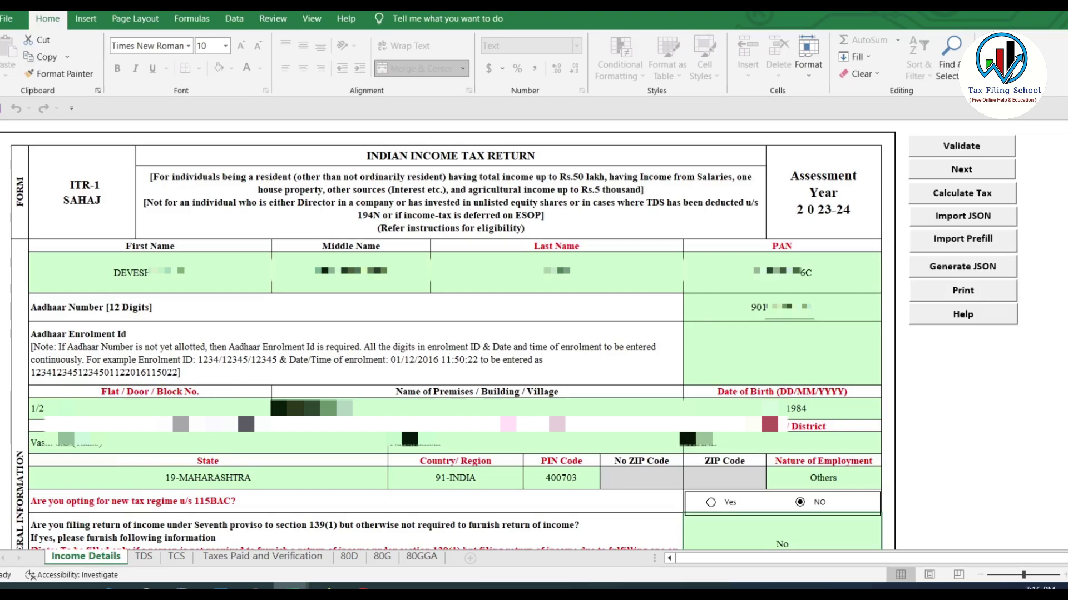
left_click_drag(1066, 152, 1066, 489)
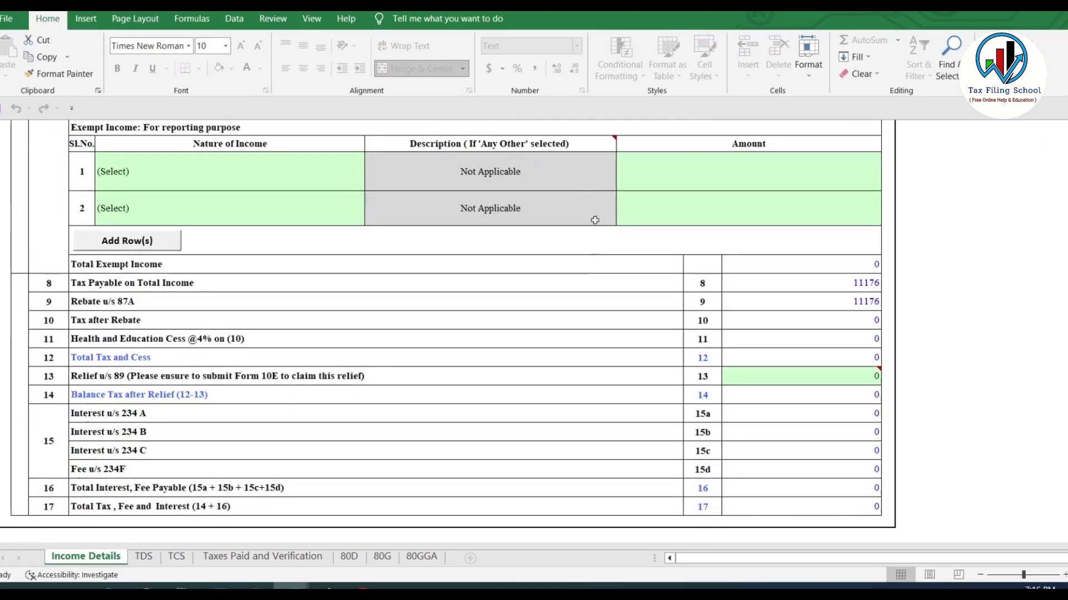
Review the 11176 tax payable, matching 87A rebate and section 89 relief, then go to TDS
left_click(877, 290)
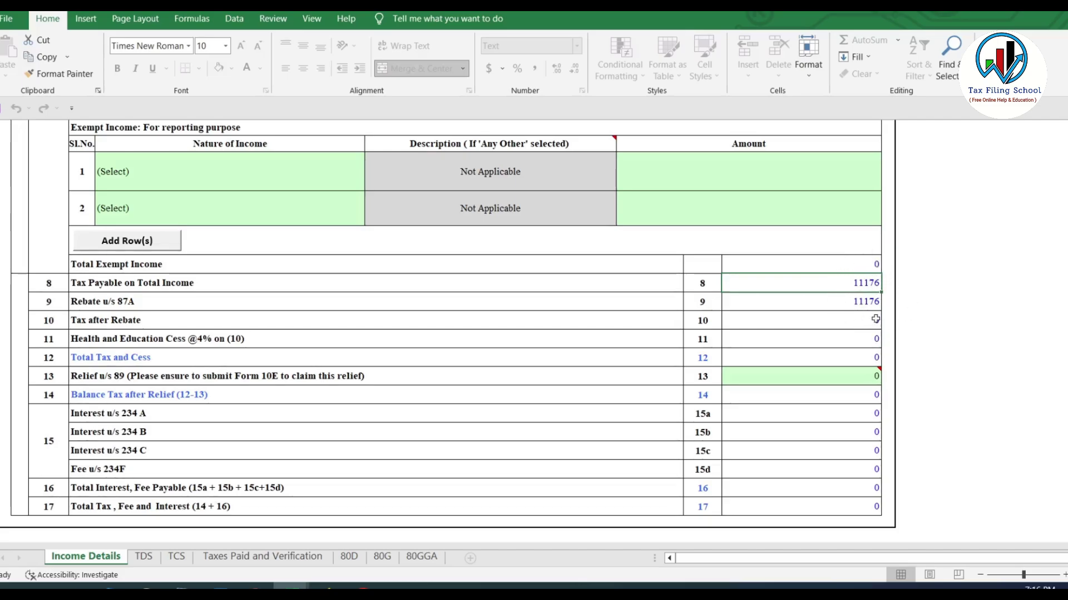
left_click(866, 302)
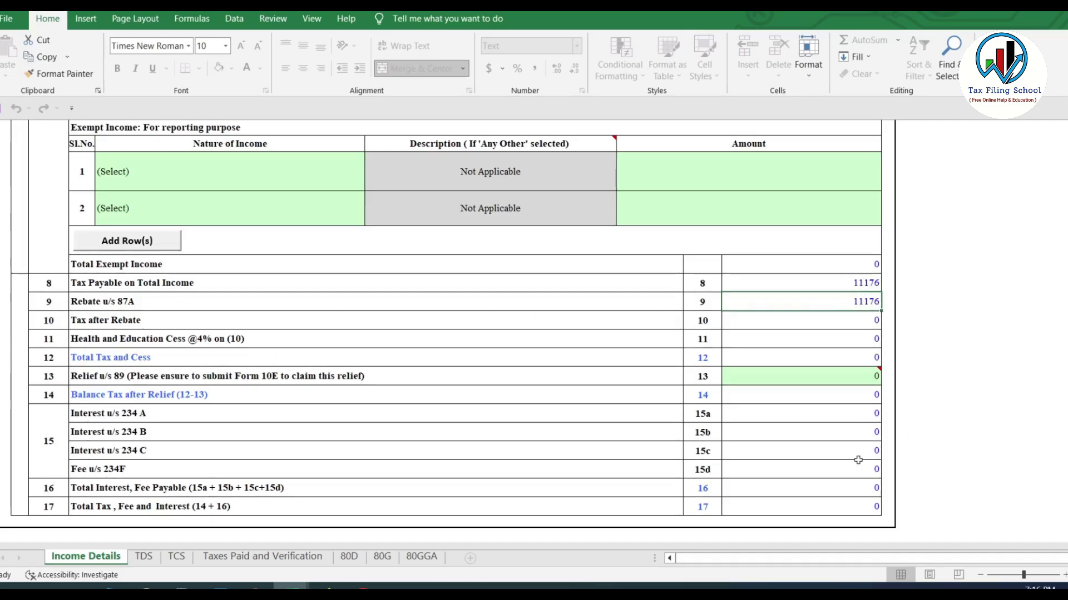
left_click(824, 376)
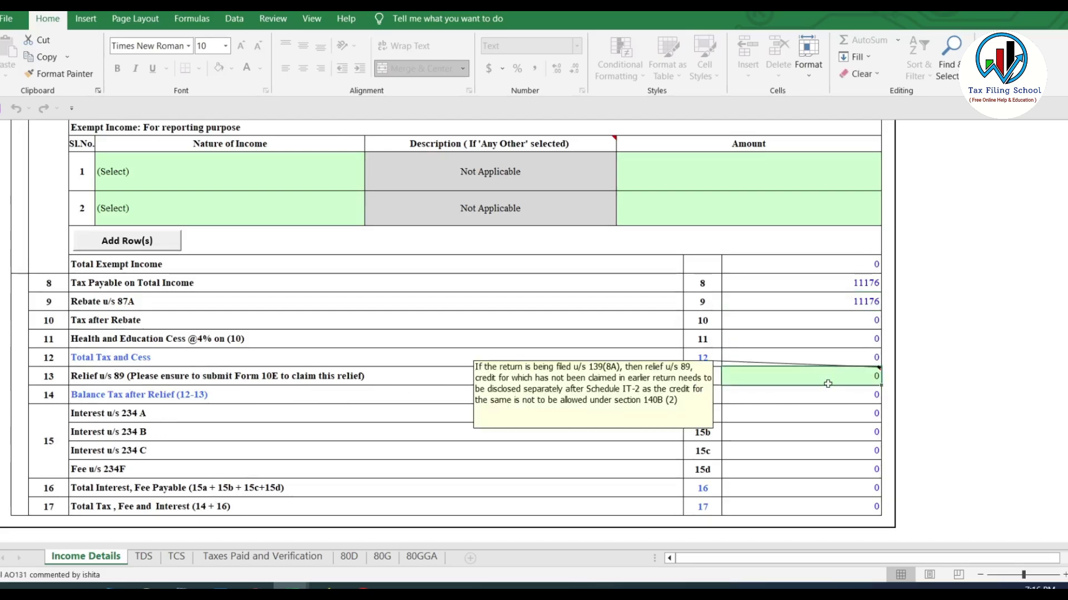
mouse_move(822, 384)
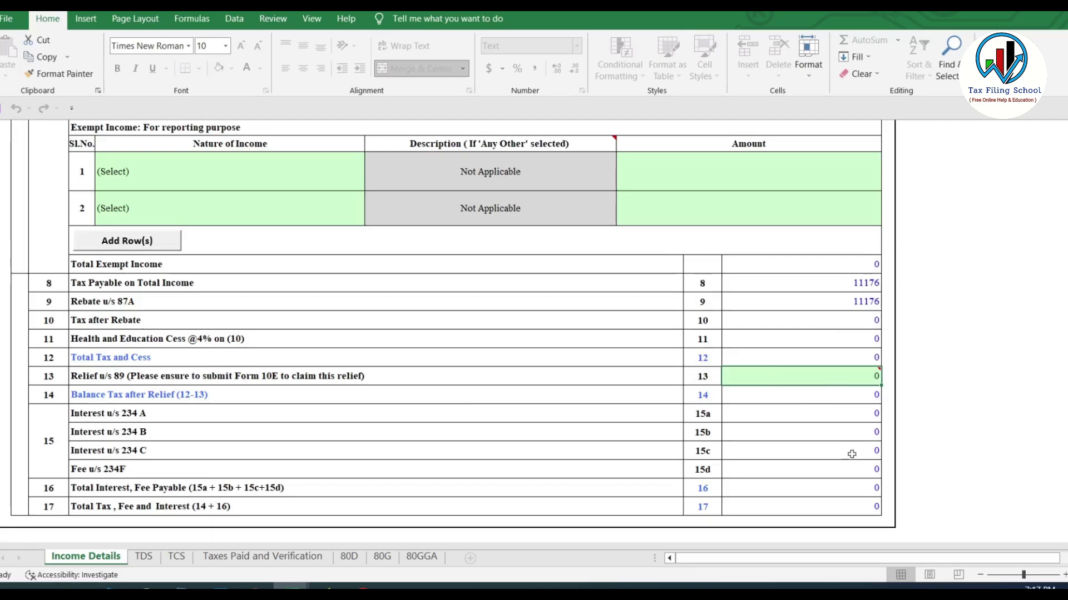
left_click(148, 559)
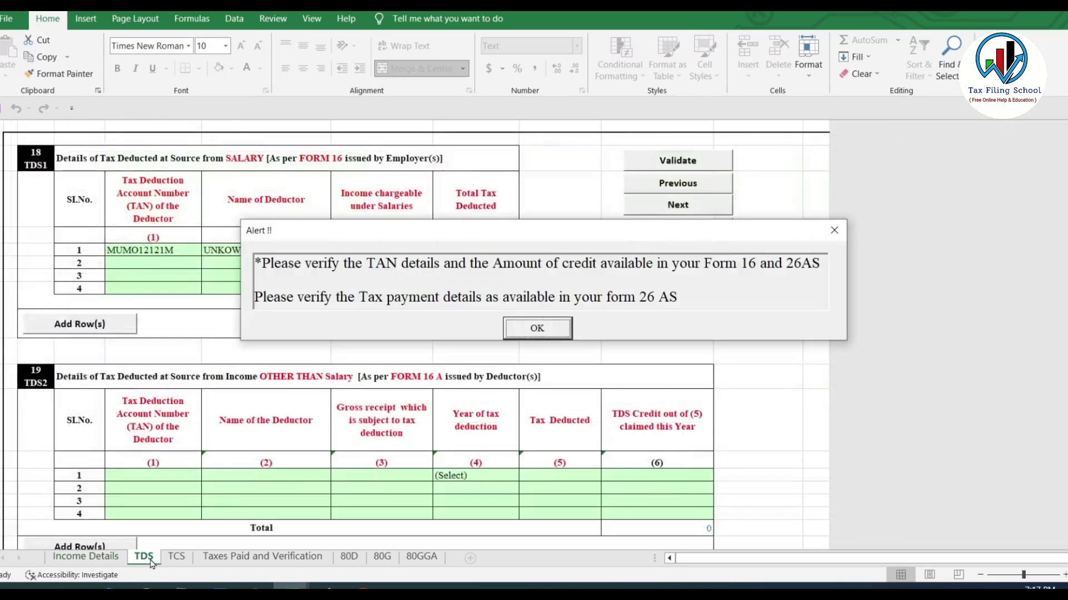
Dismiss the TAN alert and check the 9800 refund on the Taxes Paid and Verification sheet
left_click(525, 320)
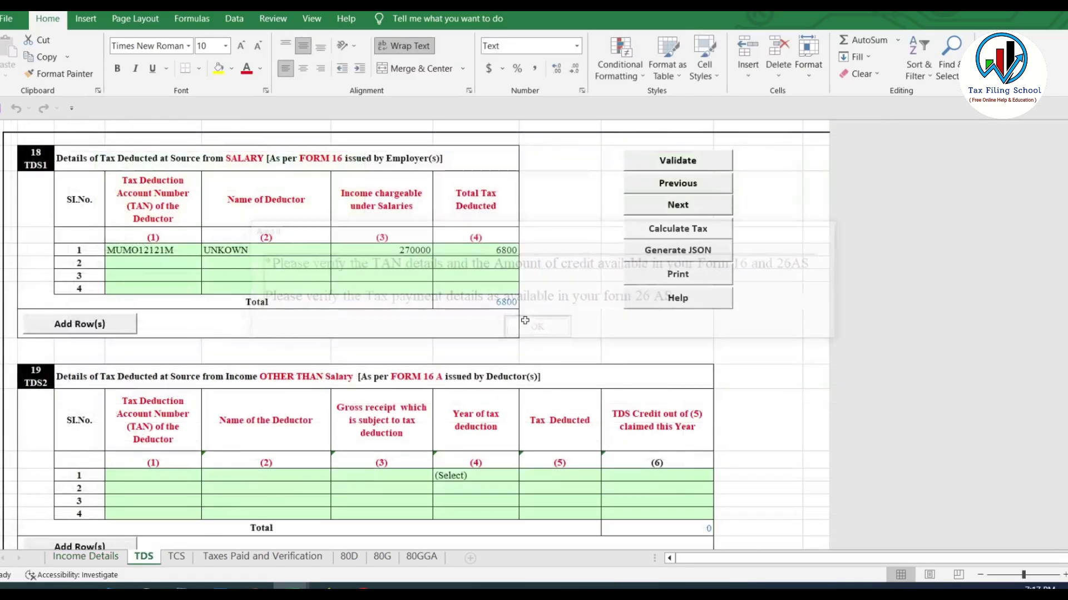
left_click(256, 558)
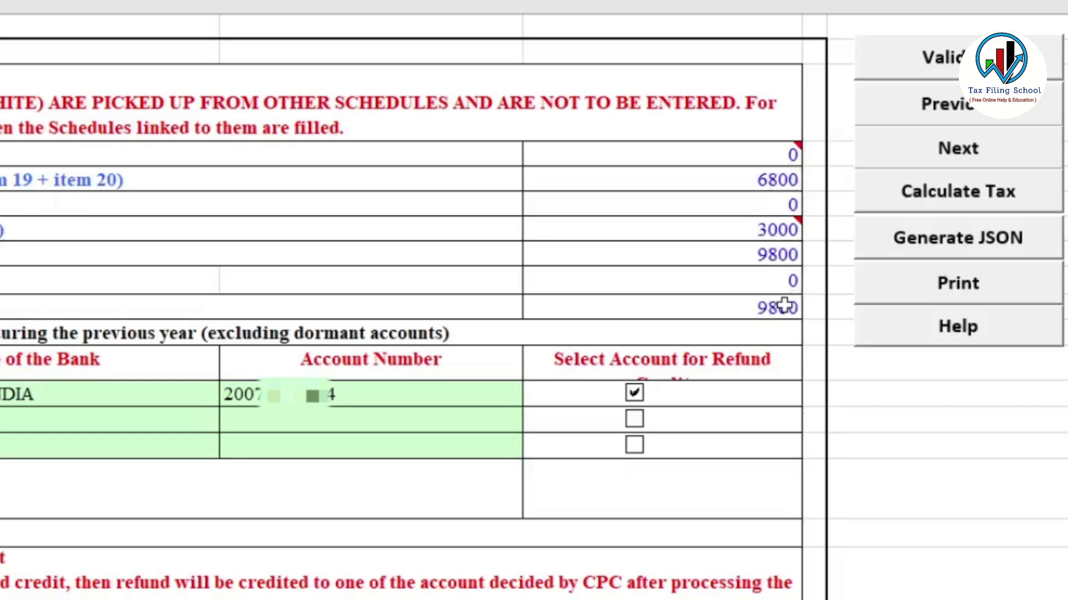
left_click(784, 306)
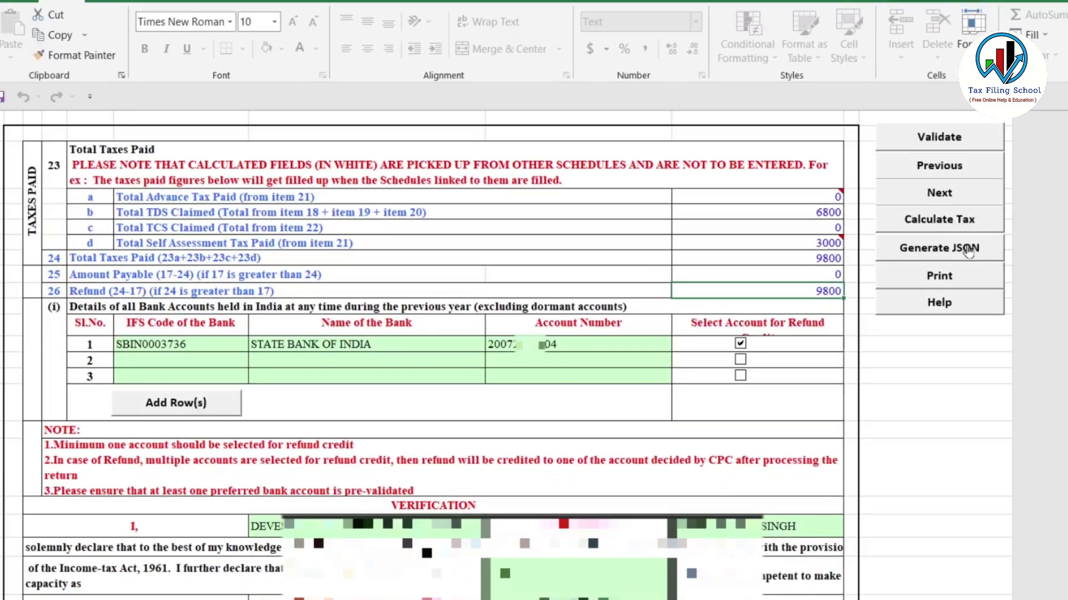
Generate the JSON, acknowledging the TDS, calculate-tax and save reminders to reach SUMMARY
left_click(965, 253)
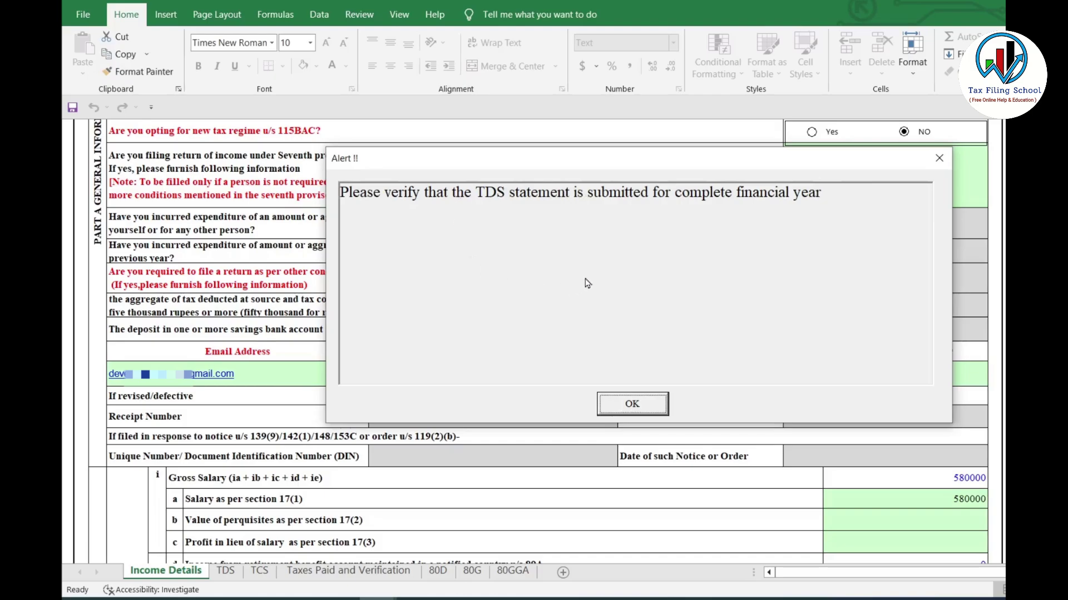
left_click(643, 409)
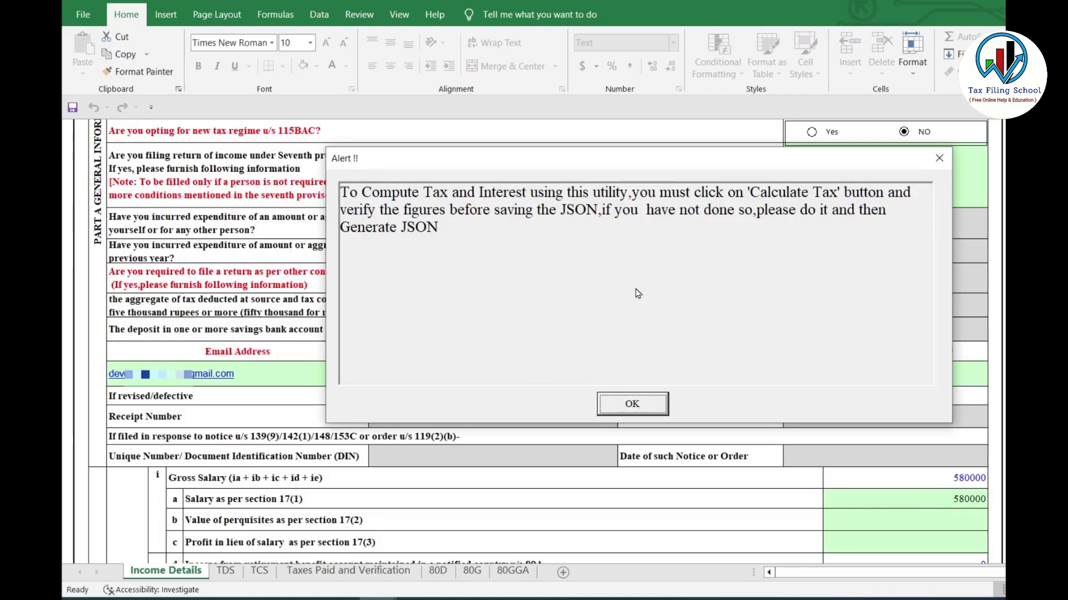
left_click(642, 408)
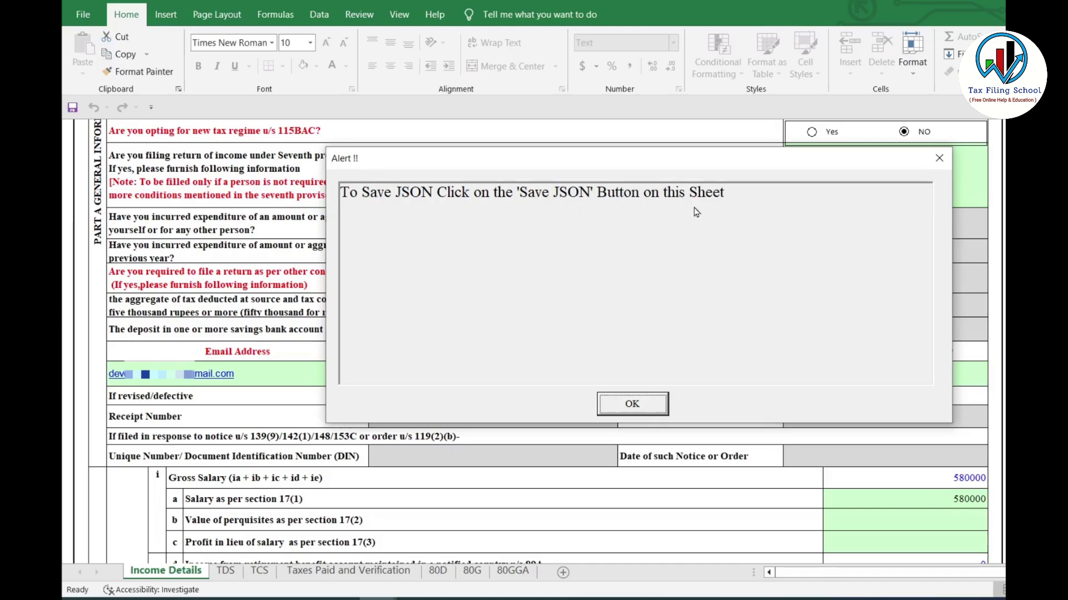
left_click(637, 407)
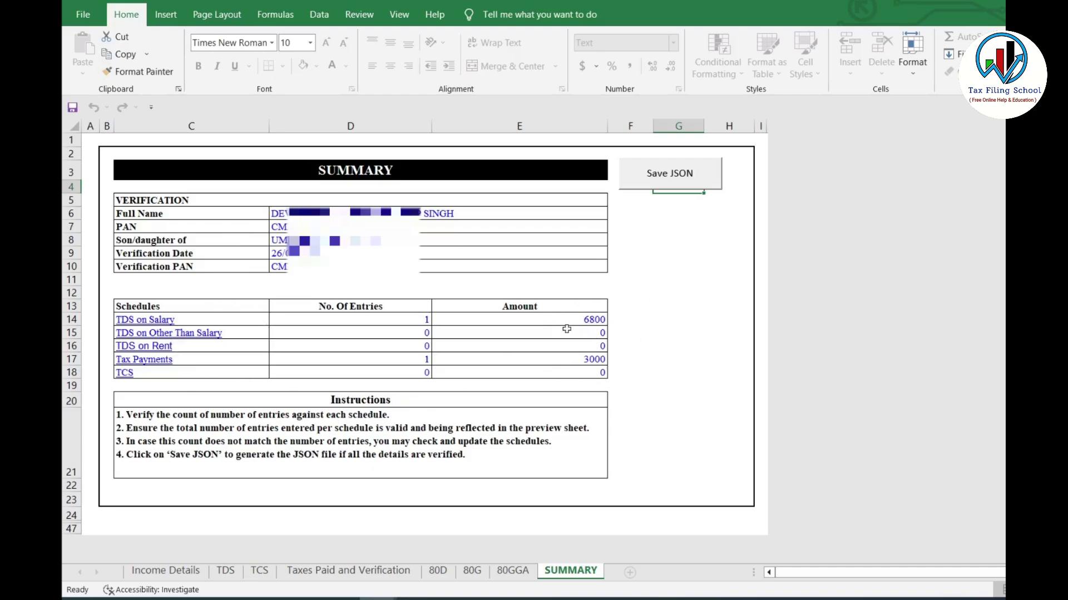
Save the return as a JSON file in the desktop ITR folder and dismiss the 'Json is saved' alert
left_click(677, 176)
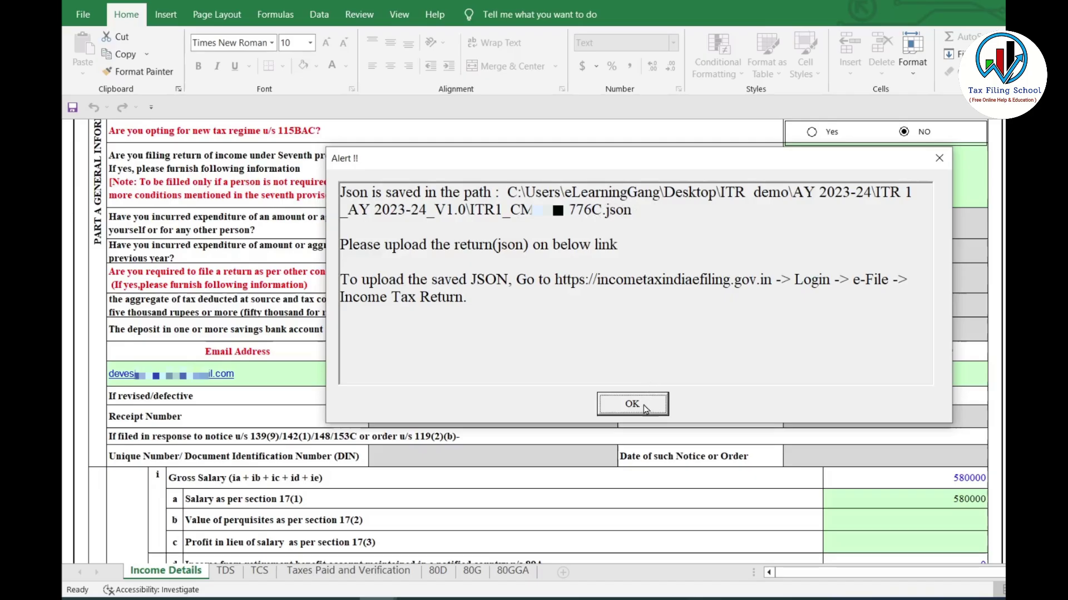
left_click(648, 405)
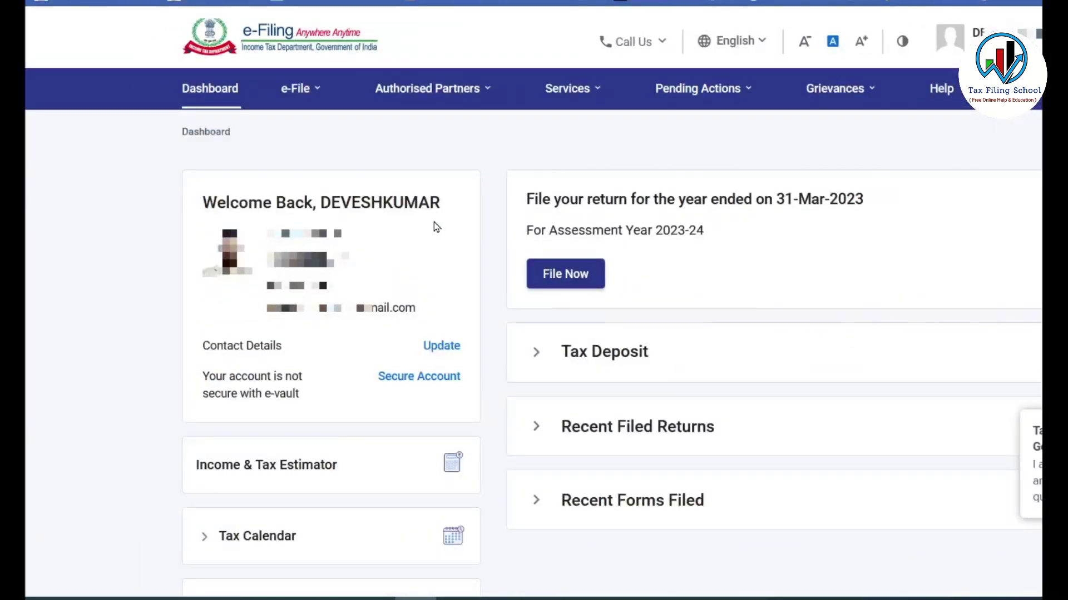
Start a new income tax return filing for assessment year 2023-24 (Current A.Y.)
left_click(305, 90)
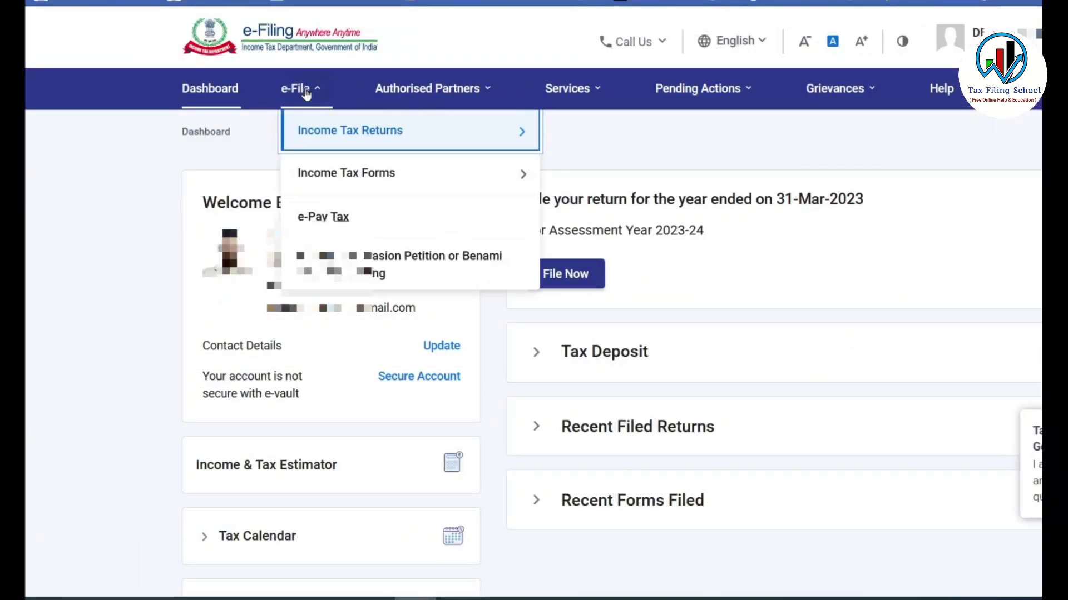
mouse_move(317, 131)
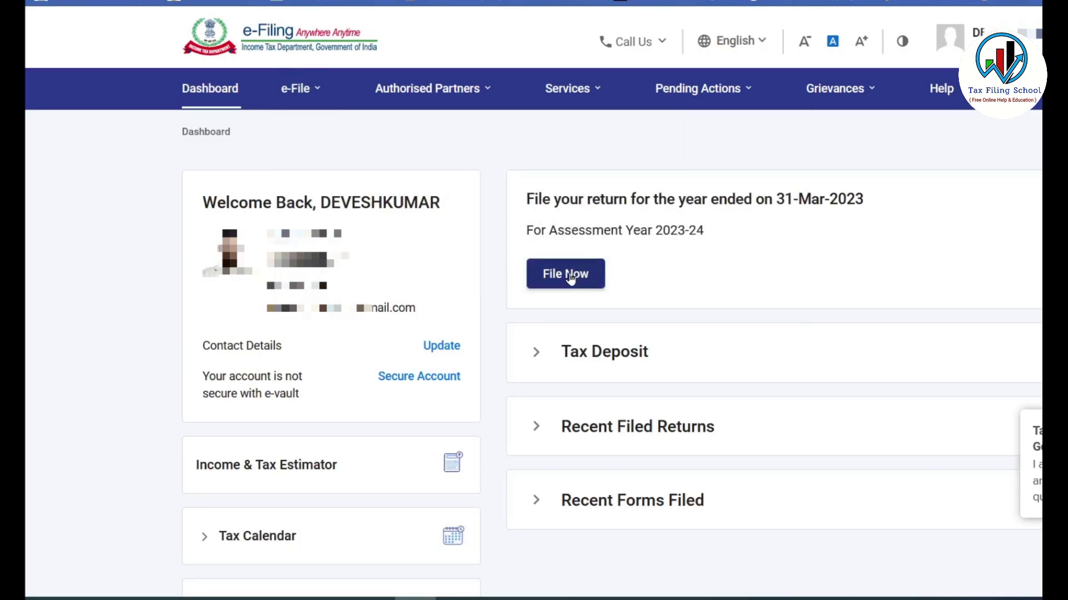
left_click(567, 274)
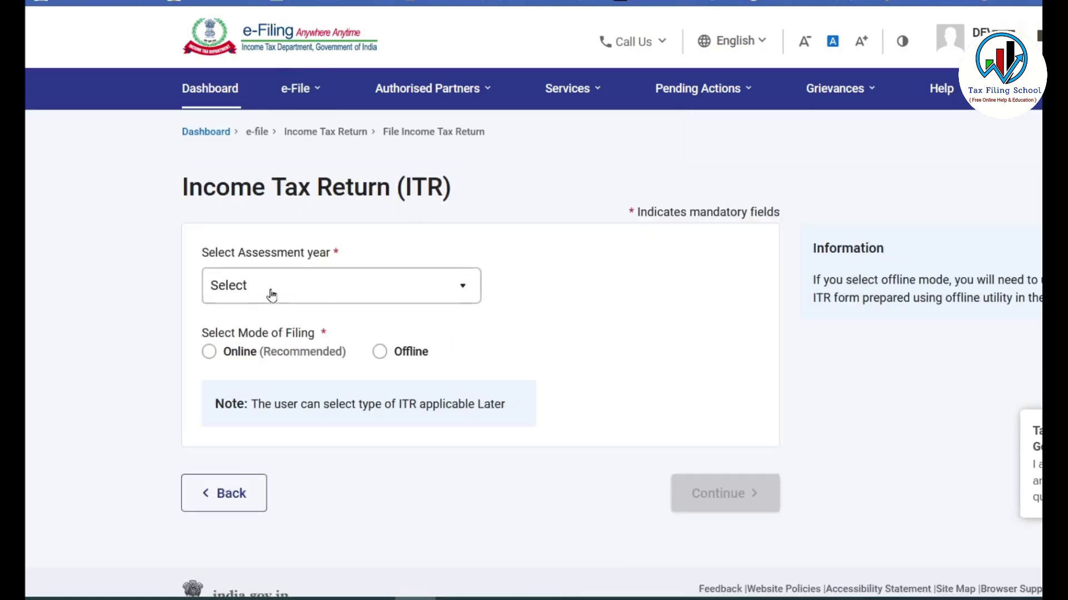
left_click(272, 295)
left_click(269, 366)
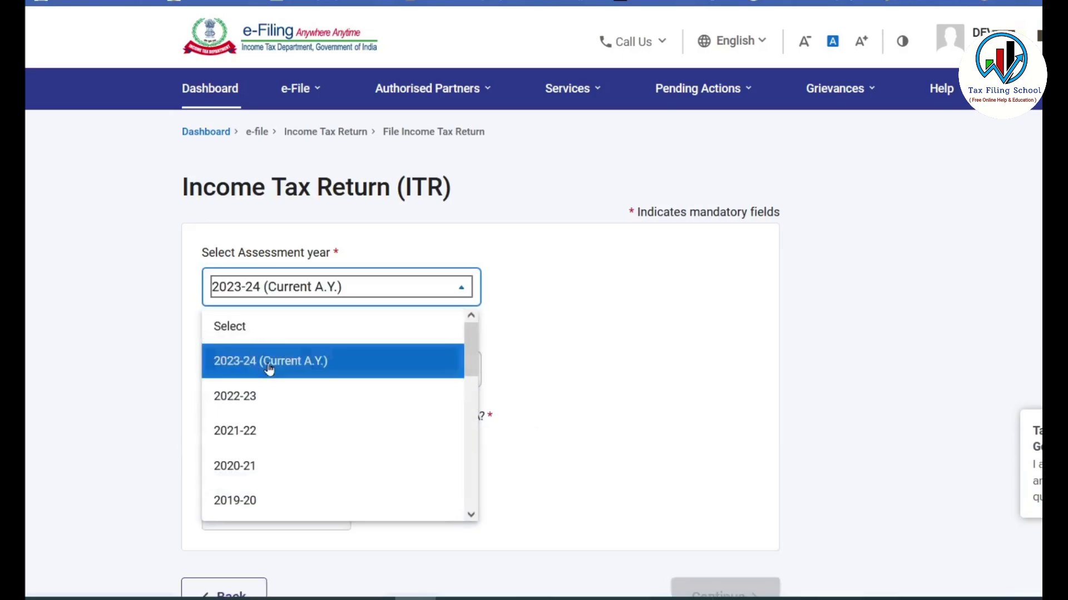
scroll(286, 362, "down", 3)
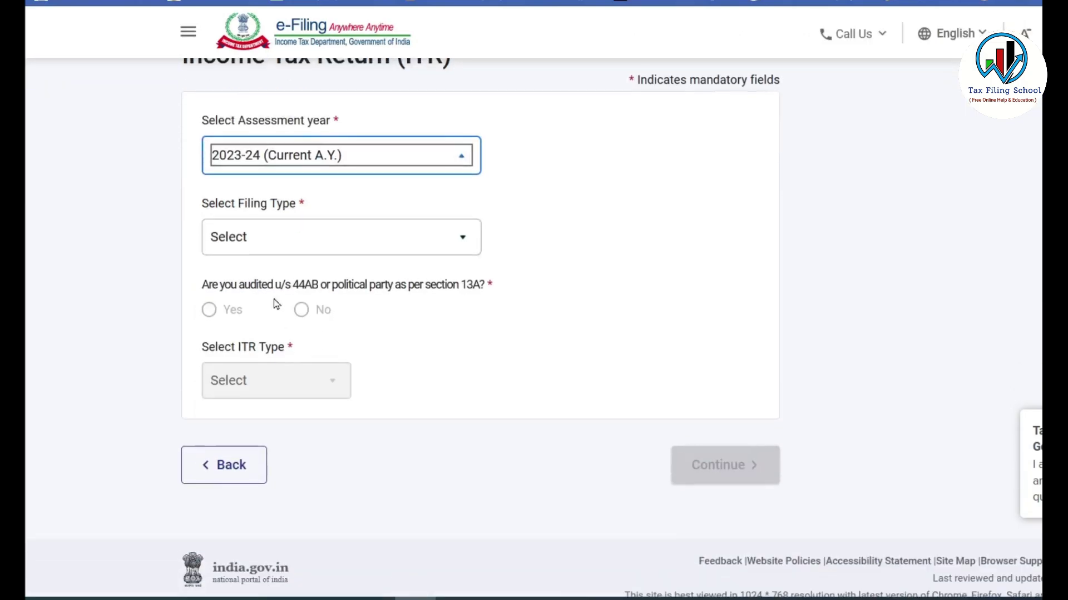
Choose filing type 139(1) - Original Return, answer No to audit, and select ITR-1
left_click(315, 243)
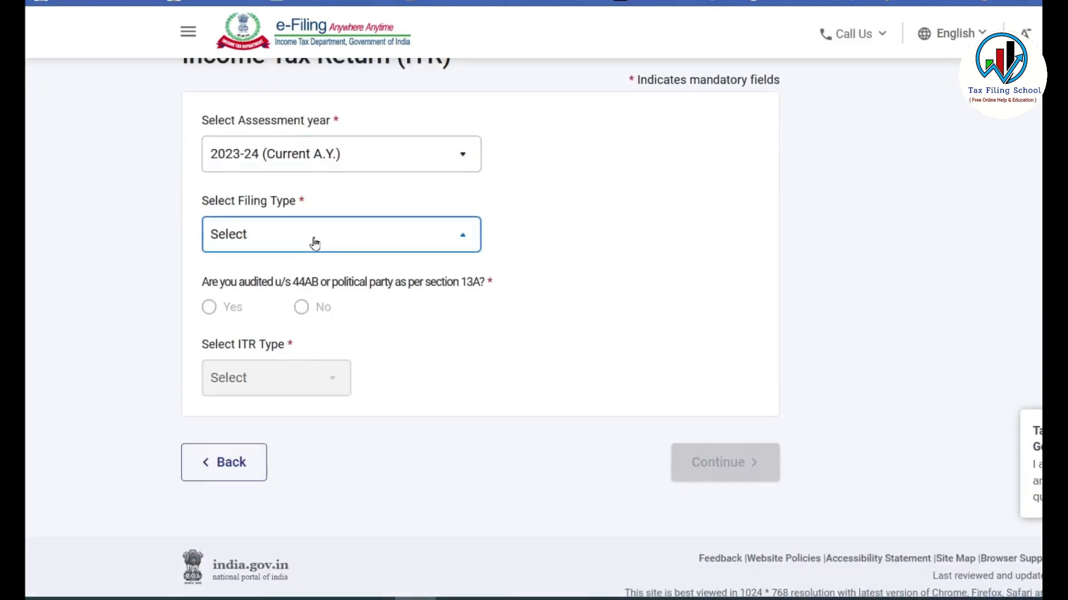
left_click(305, 311)
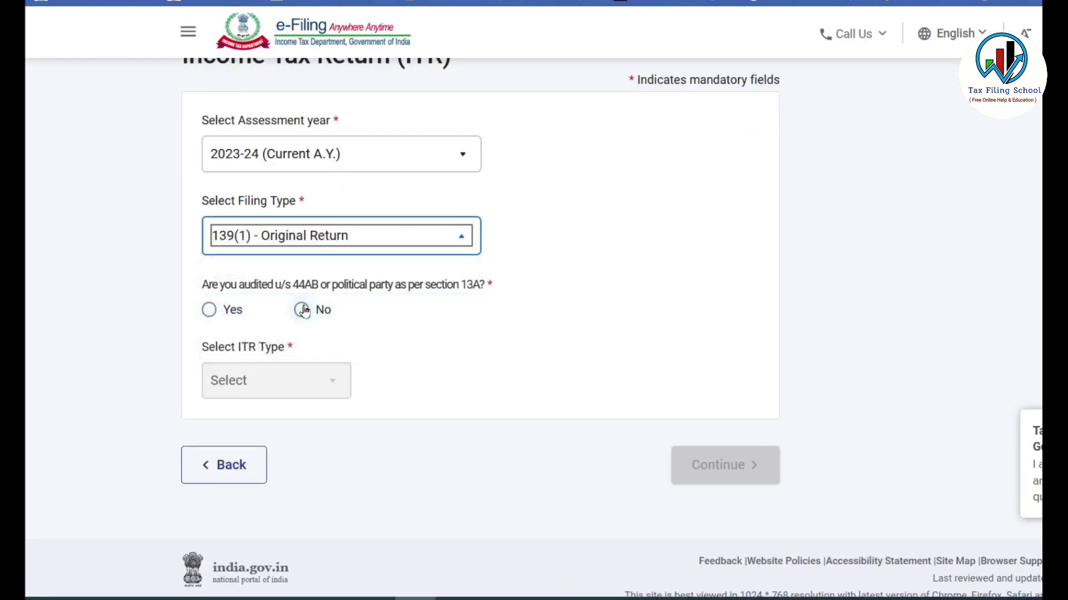
left_click(301, 310)
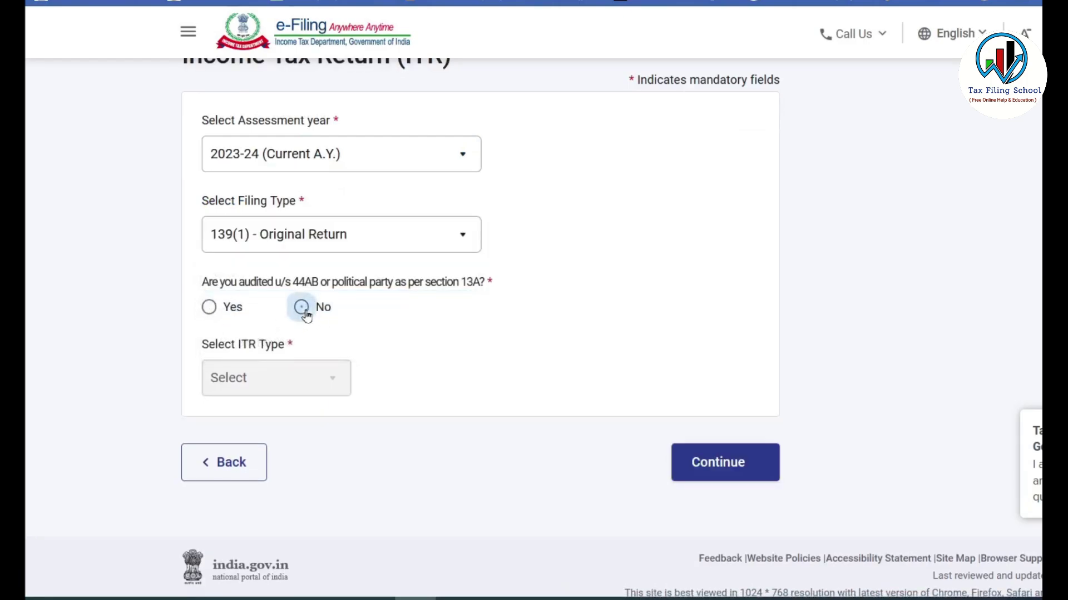
left_click(294, 382)
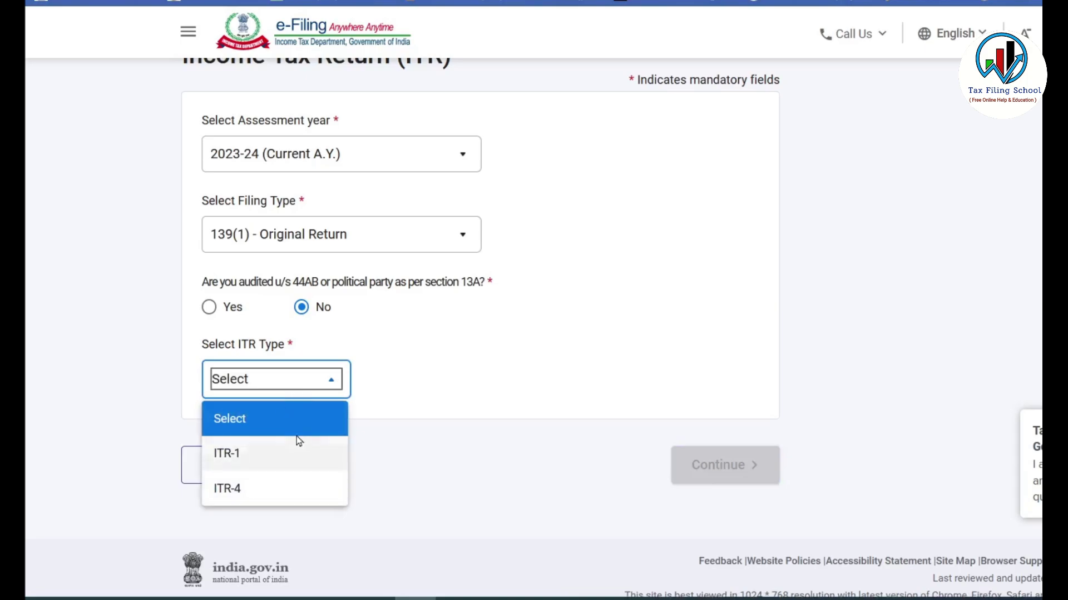
left_click(266, 457)
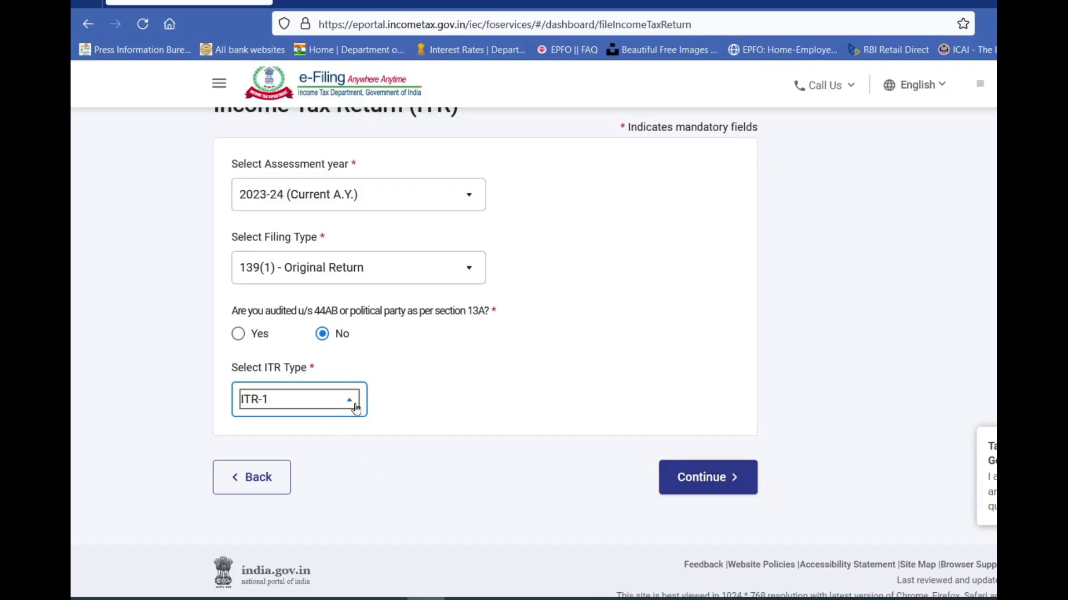
Upload the saved ITR1 JSON file and review the single 87A rebate error
left_click(717, 480)
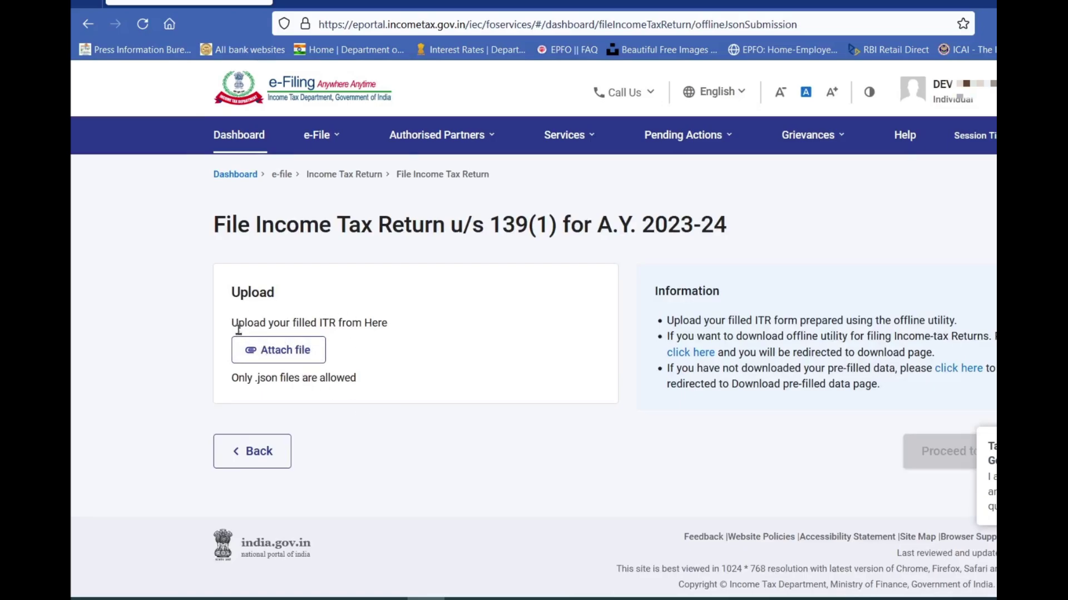
left_click(298, 359)
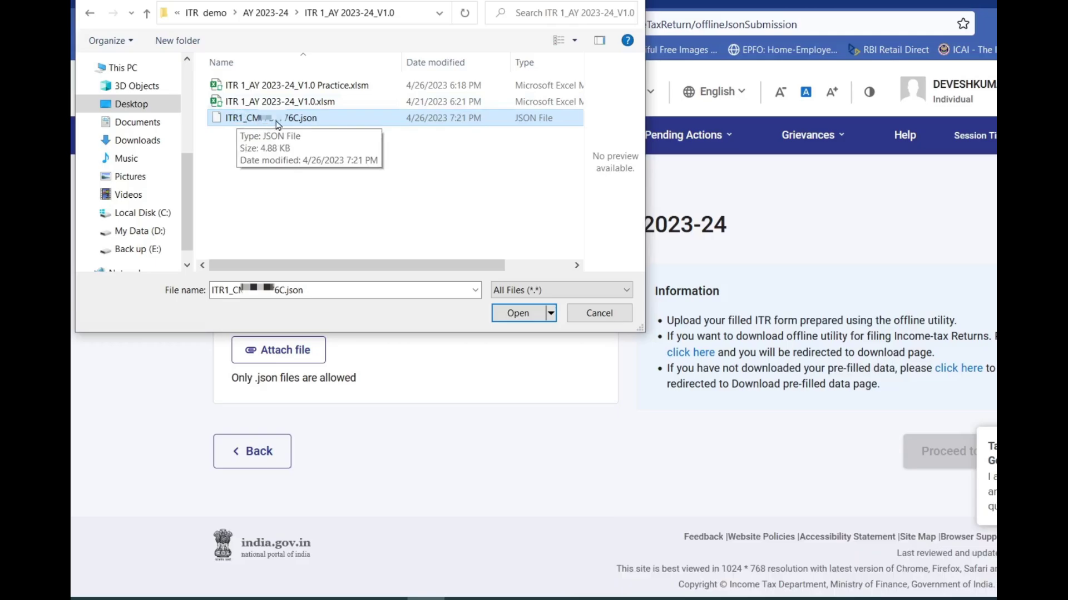
left_click(518, 313)
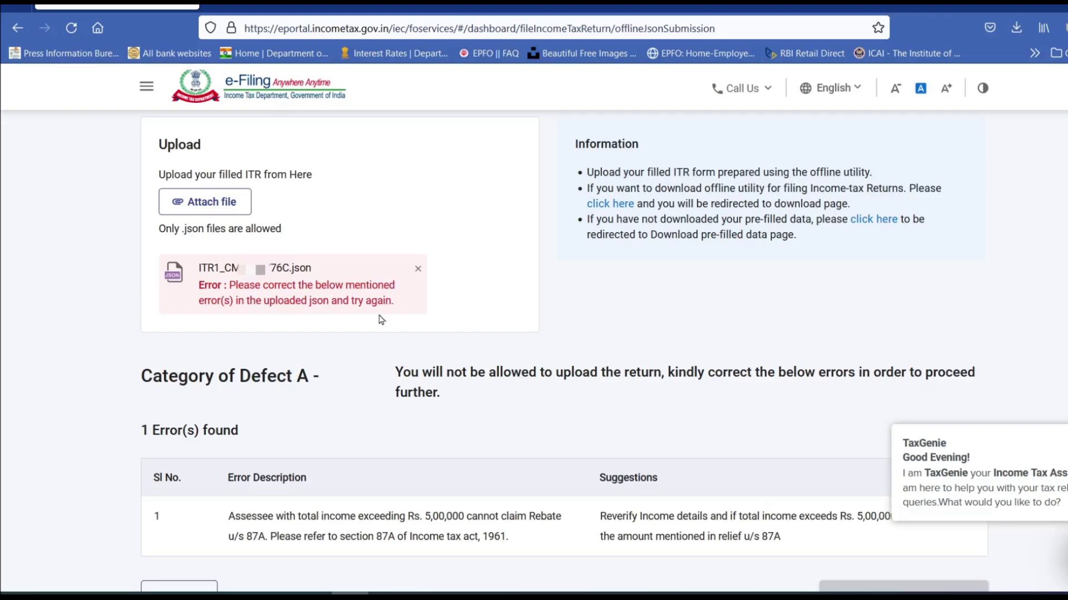
scroll(293, 268, "down", 3)
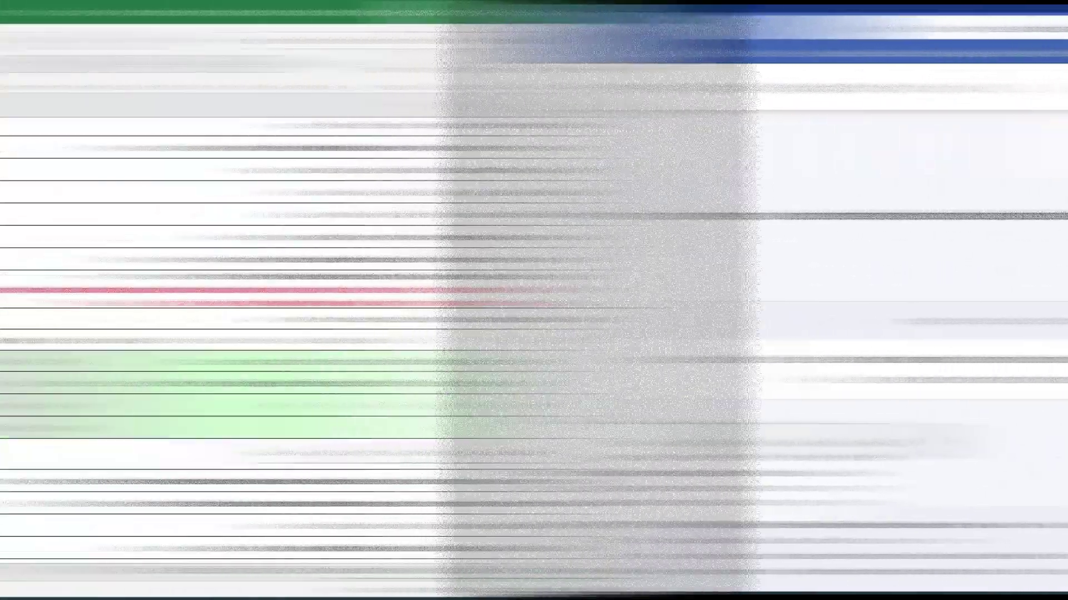
Scroll through the Income Details sheet to check the deduction, tax and salary figures
scroll(505, 341, "down", 7)
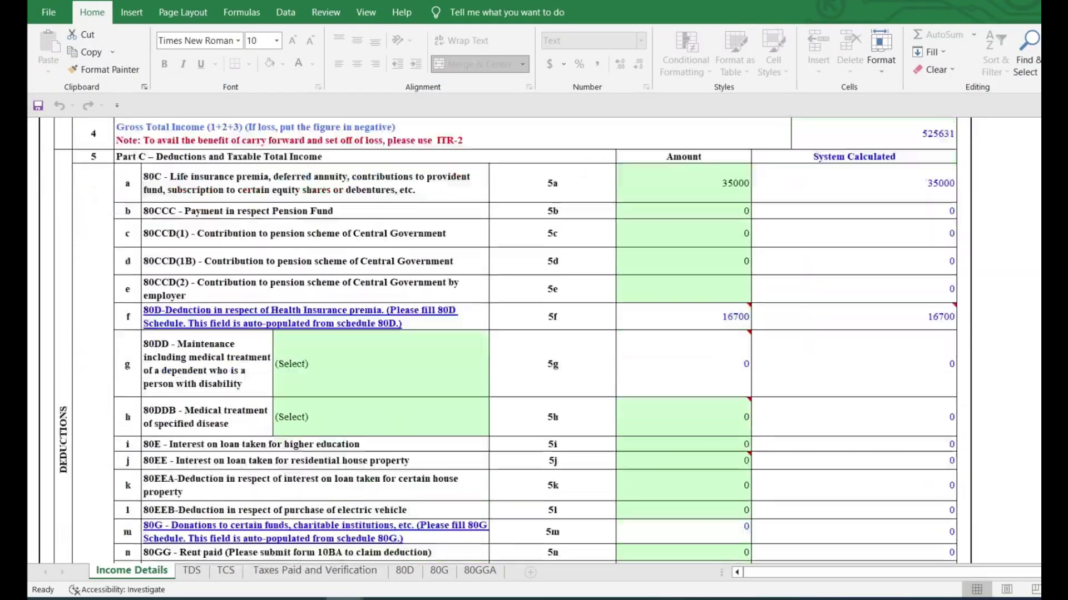
scroll(506, 341, "down", 5)
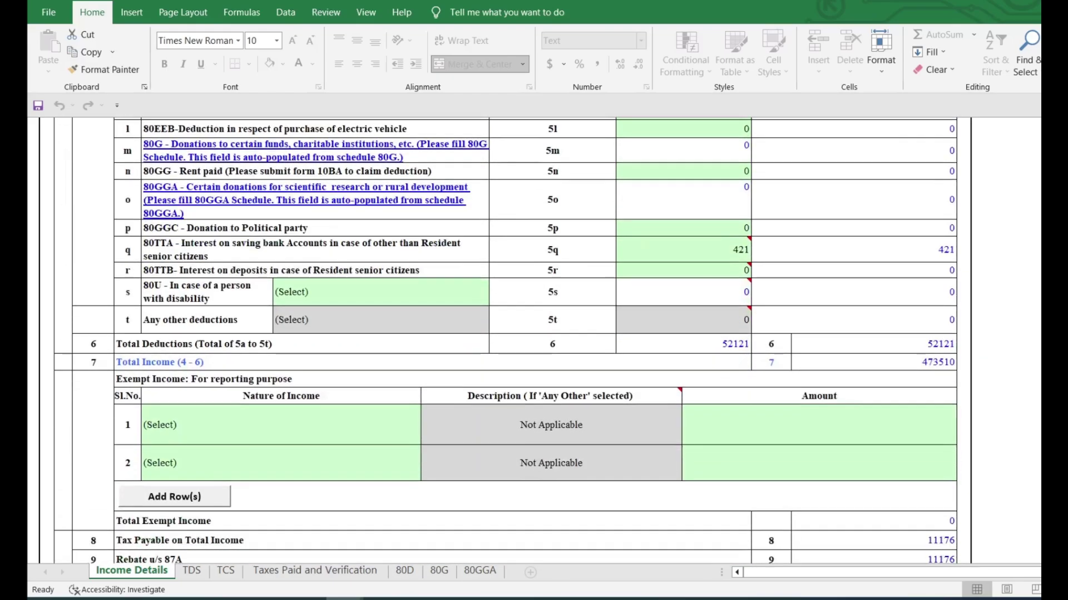
scroll(505, 340, "down", 1)
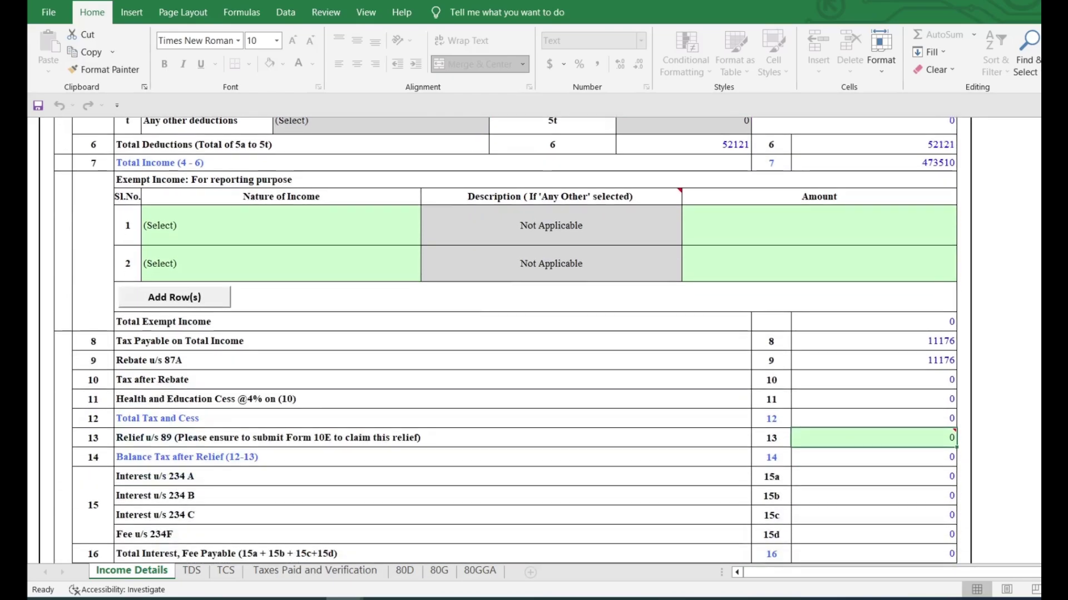
scroll(505, 341, "up", 1)
scroll(505, 341, "up", 3)
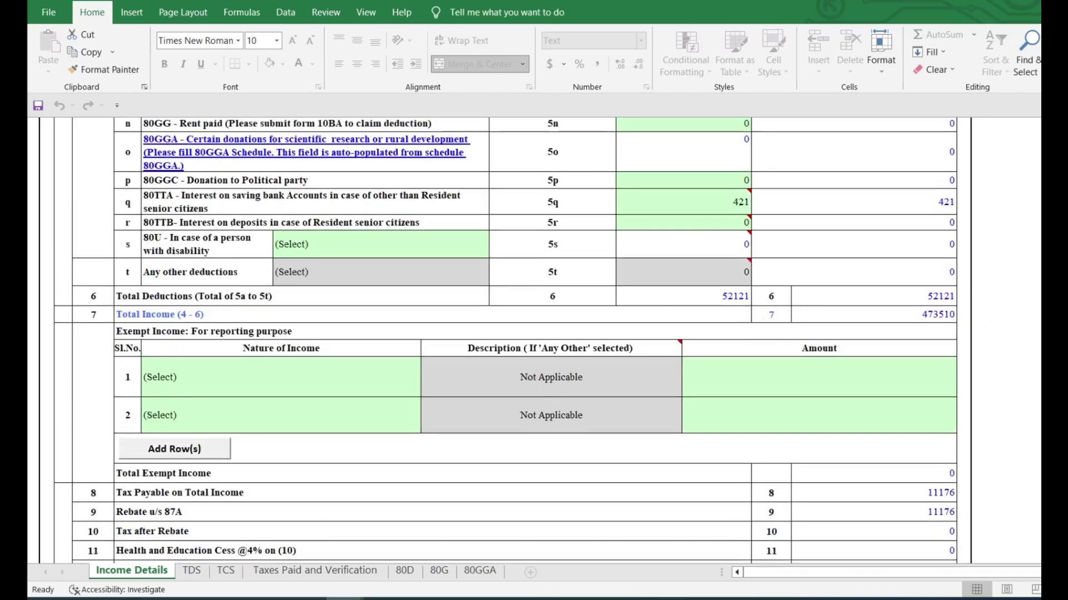
scroll(505, 341, "down", 4)
scroll(506, 341, "down", 1)
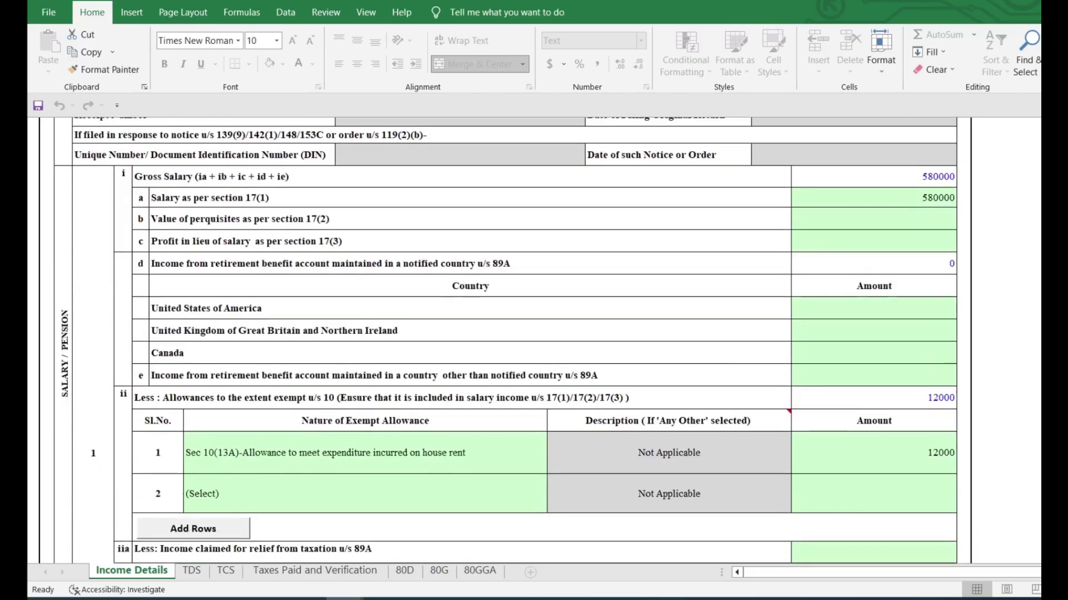
scroll(505, 341, "down", 1)
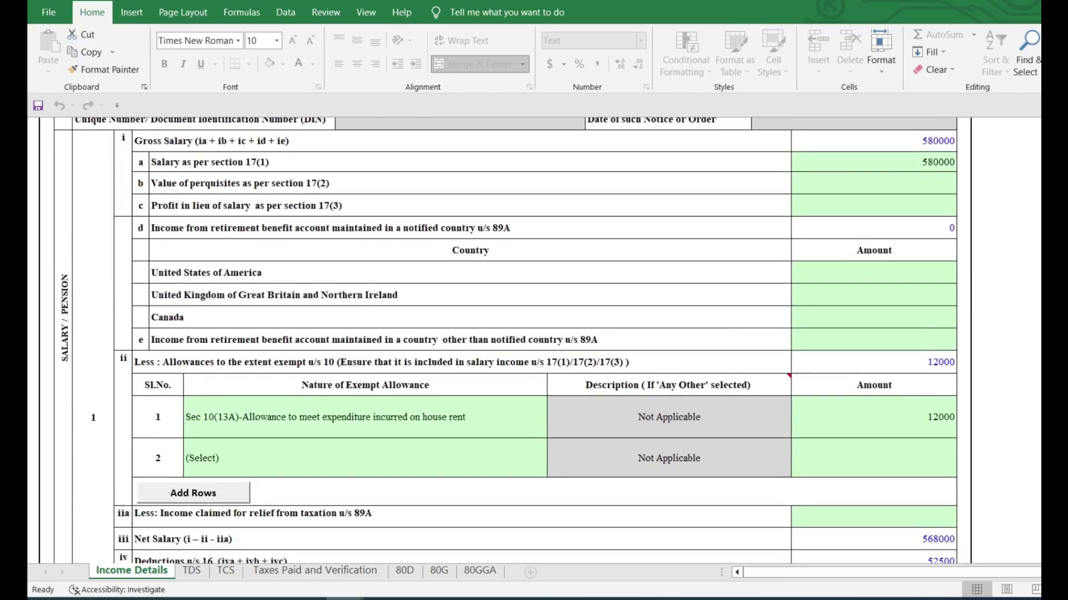
scroll(506, 341, "down", 1)
scroll(505, 341, "down", 5)
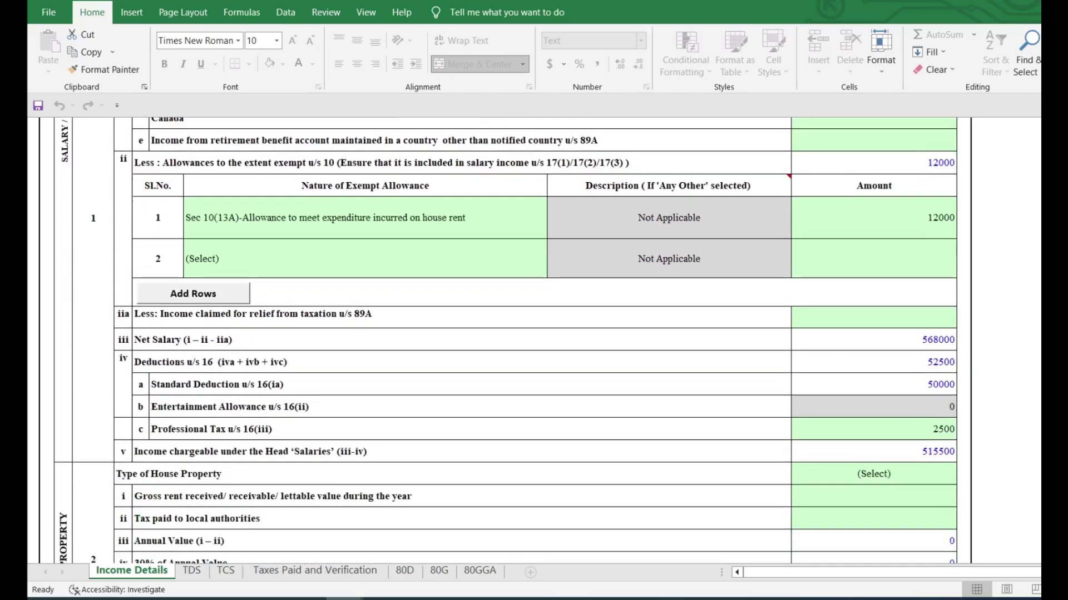
scroll(506, 341, "down", 6)
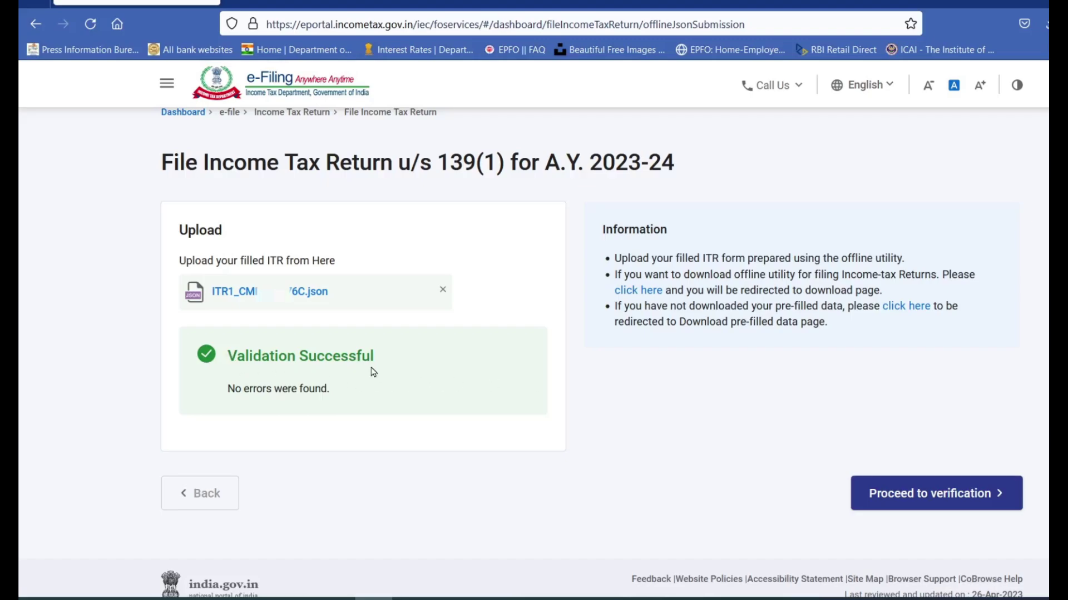
Proceed from the validated upload to verification and review the eVerify Now option
left_click(955, 494)
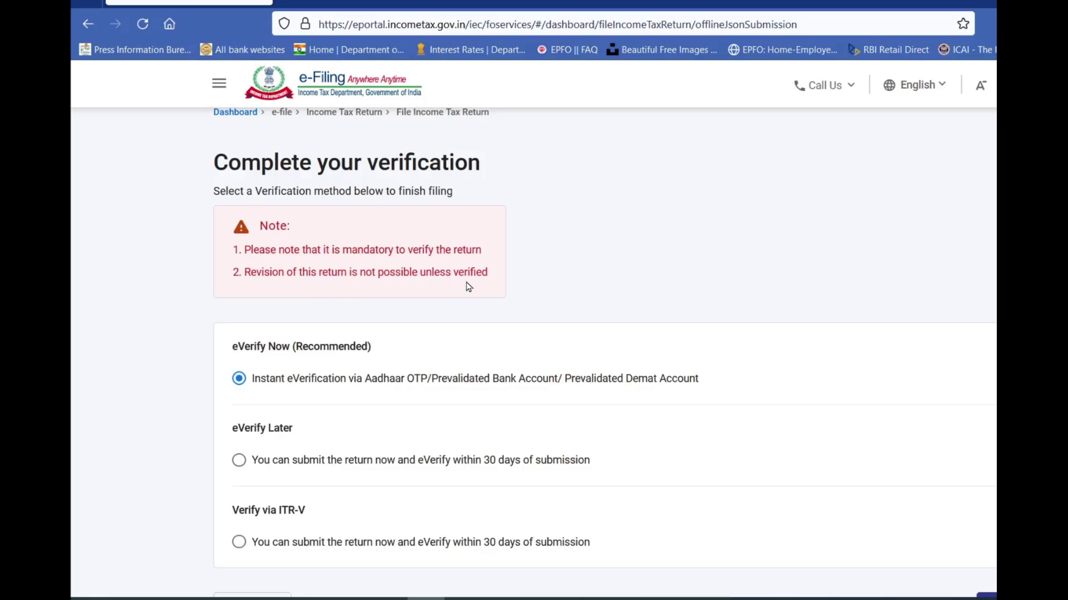
scroll(538, 219, "down", 3)
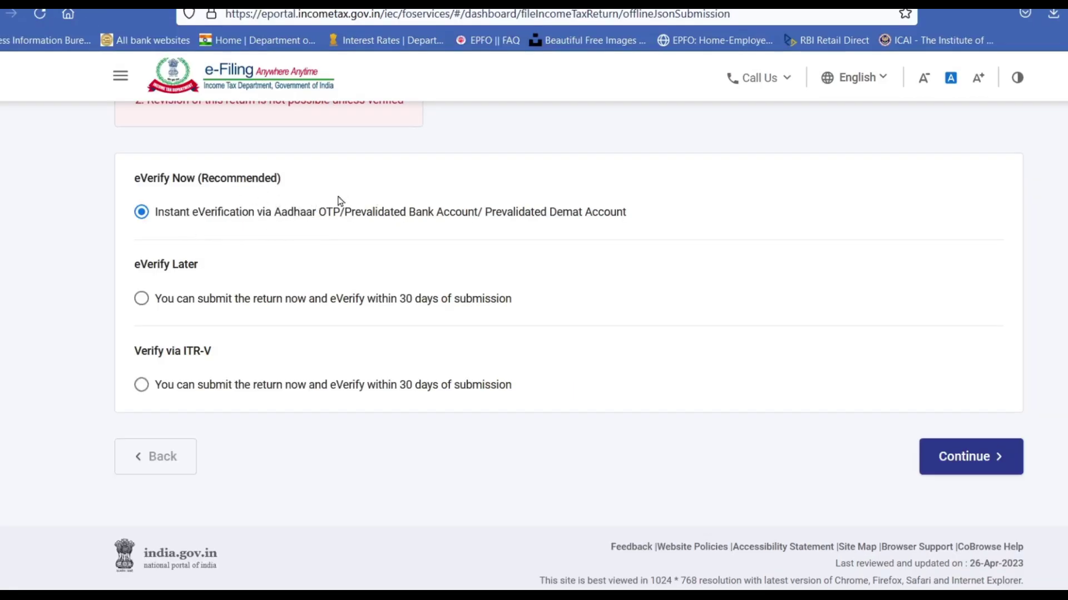
Pick e-verification by Aadhaar mobile OTP, agree to Aadhaar validation, and generate the OTP
left_click(987, 463)
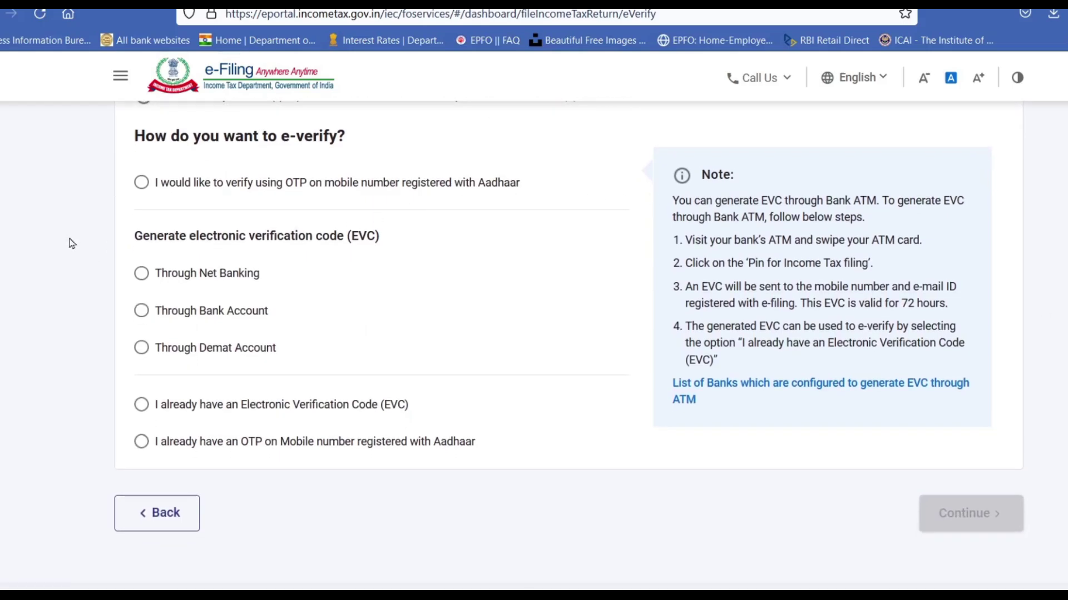
left_click(141, 183)
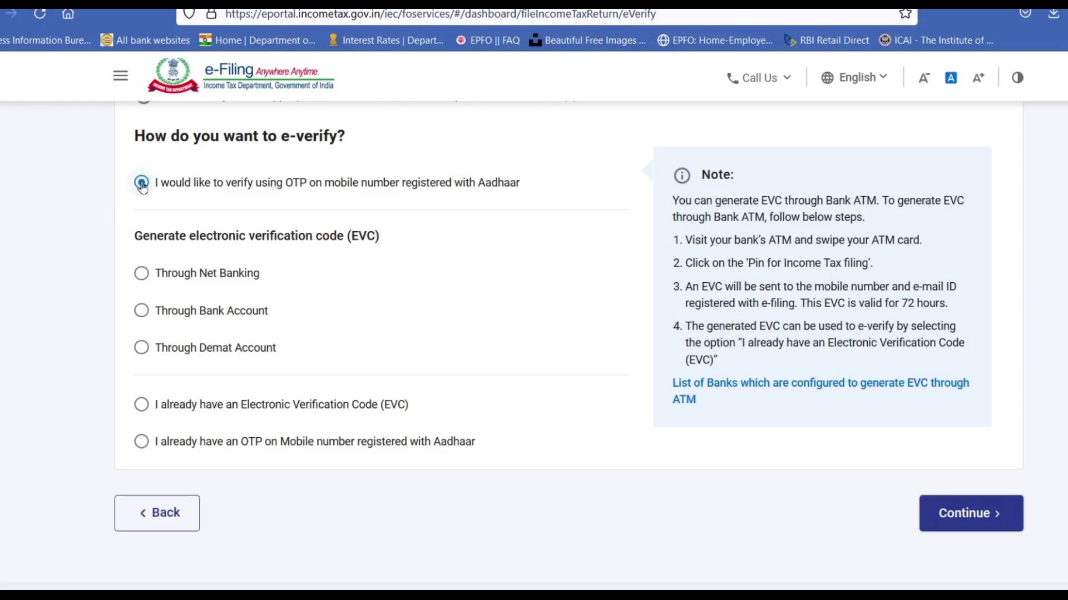
left_click(143, 274)
left_click(142, 388)
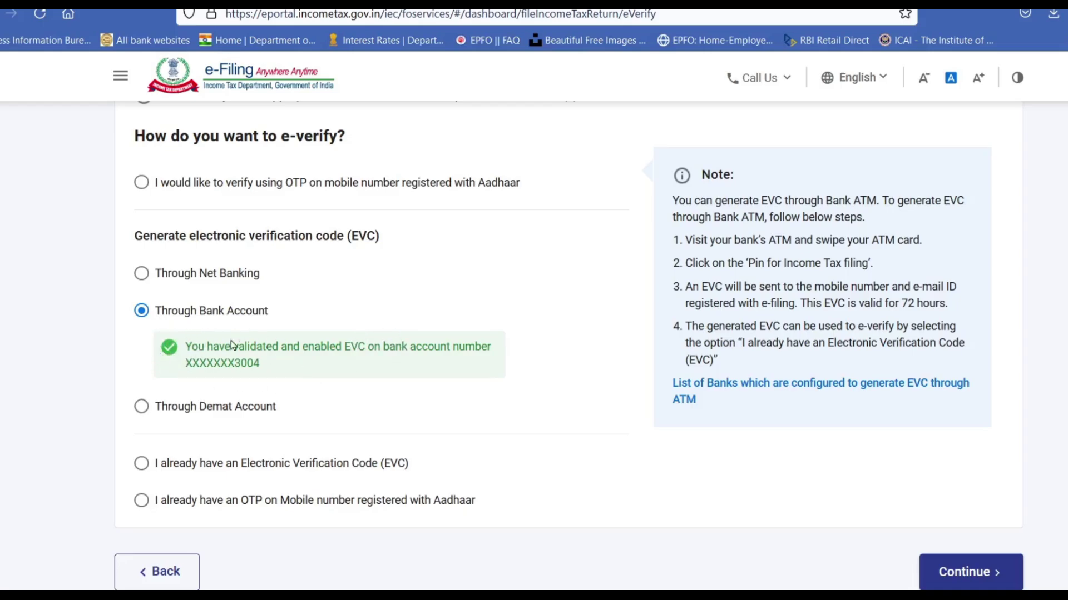
left_click(142, 183)
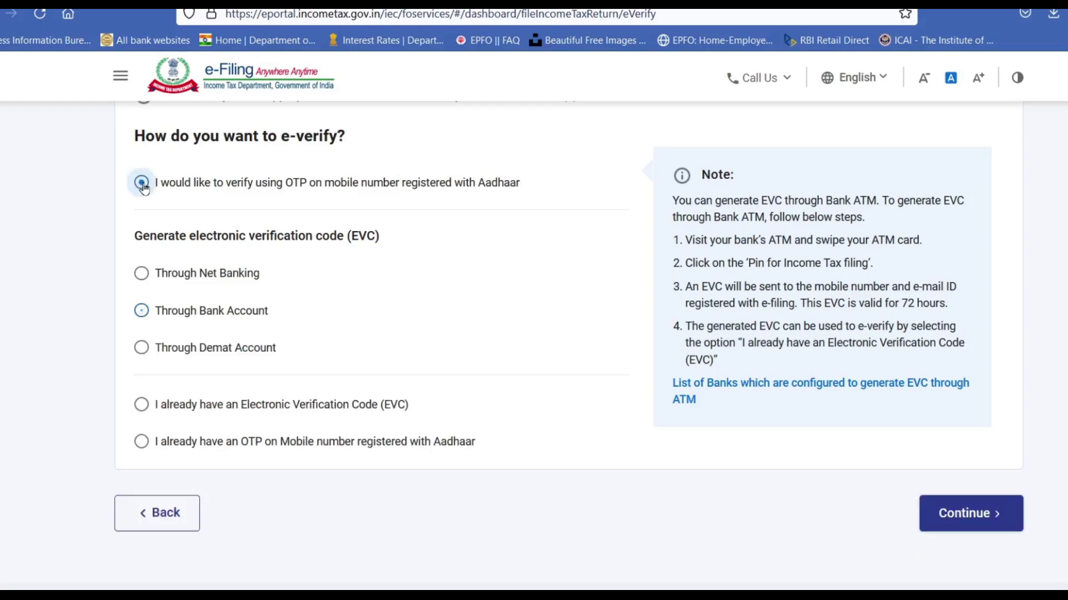
left_click(977, 520)
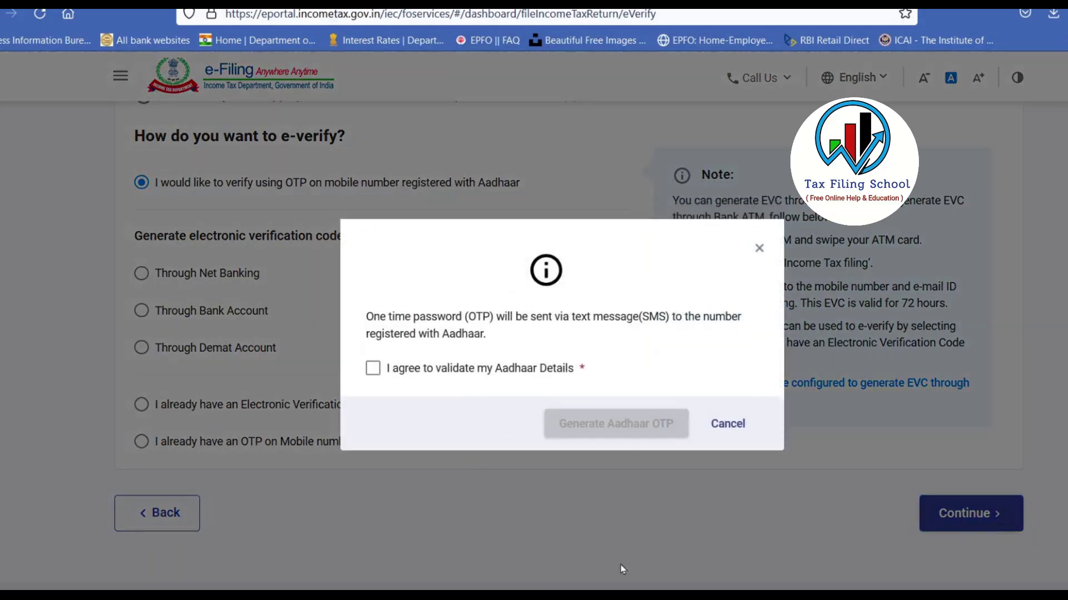
left_click(373, 369)
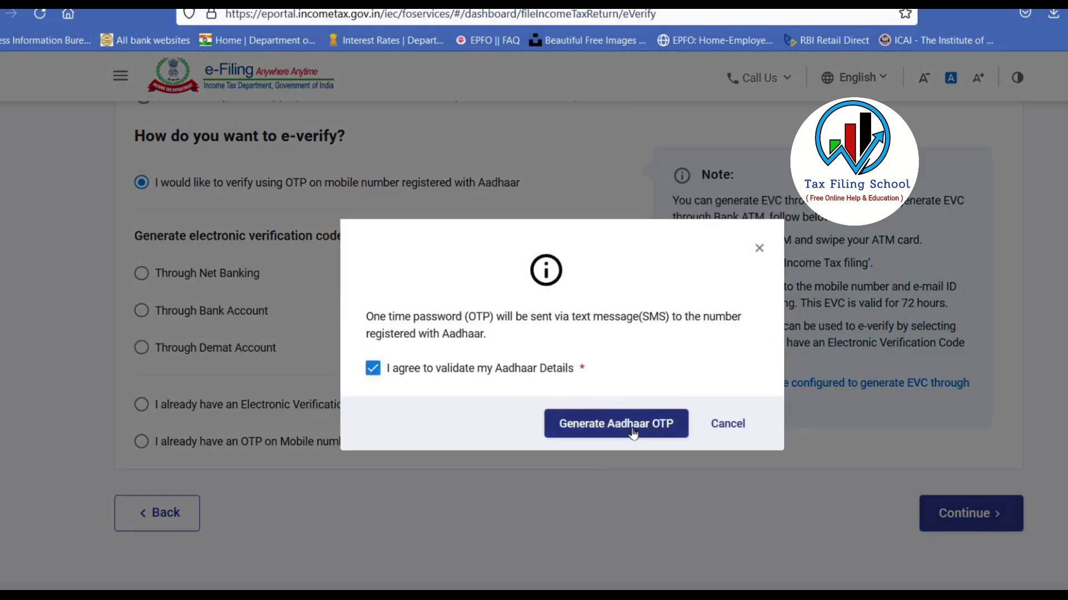
left_click(645, 426)
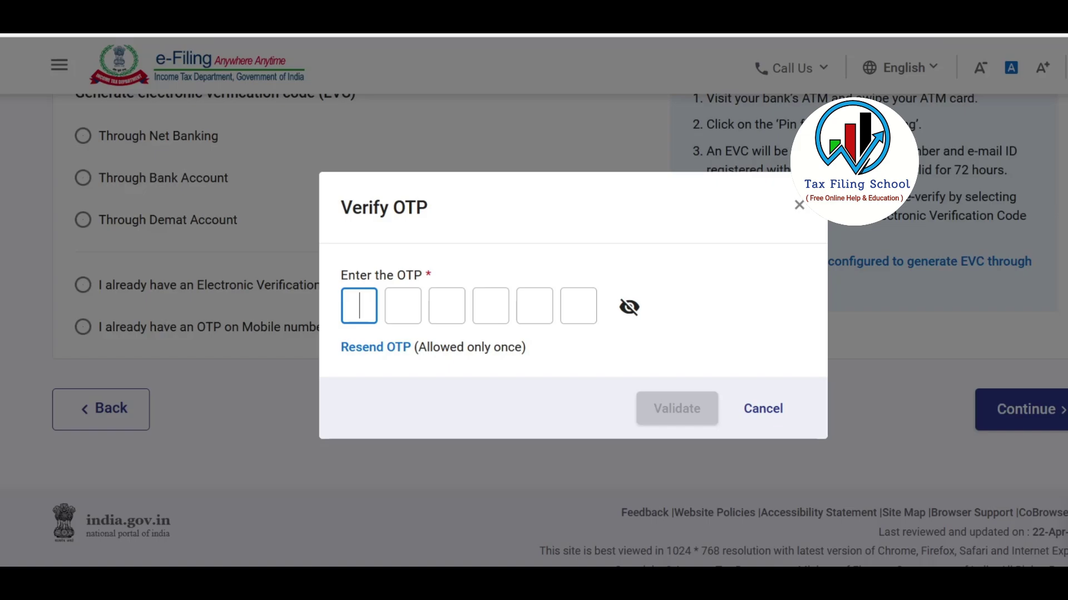
Enter and validate the six-digit Aadhaar OTP, submit the return, and download the filing receipt
type("******")
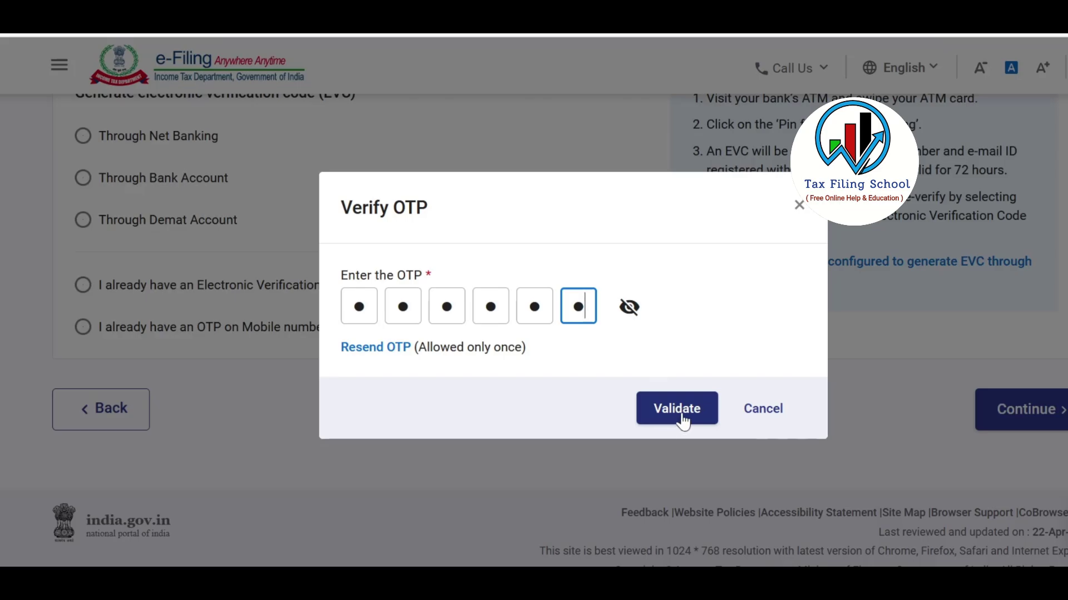
left_click(682, 420)
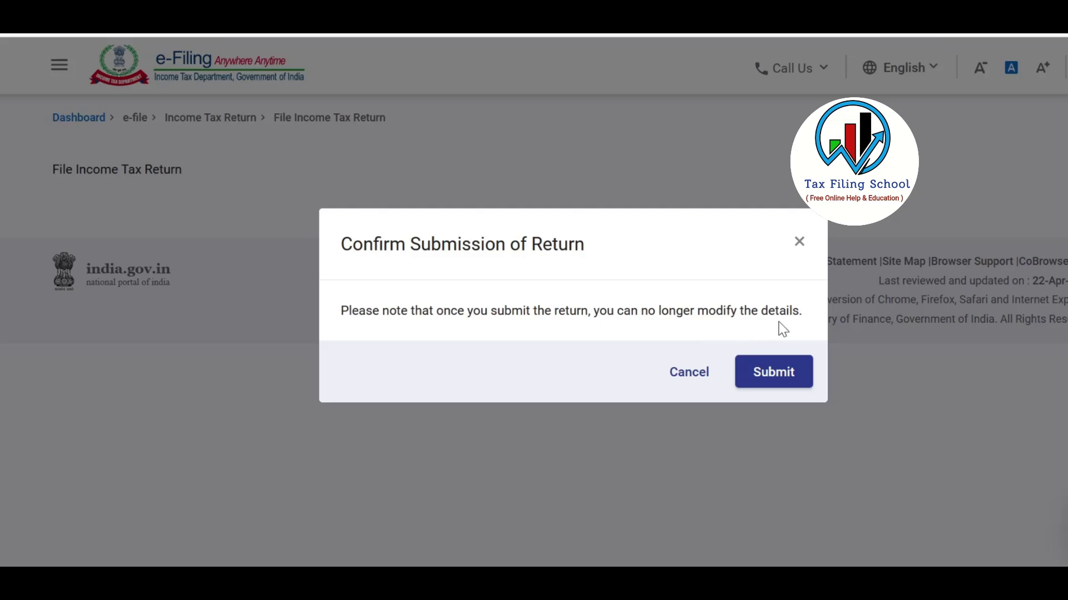
left_click(780, 380)
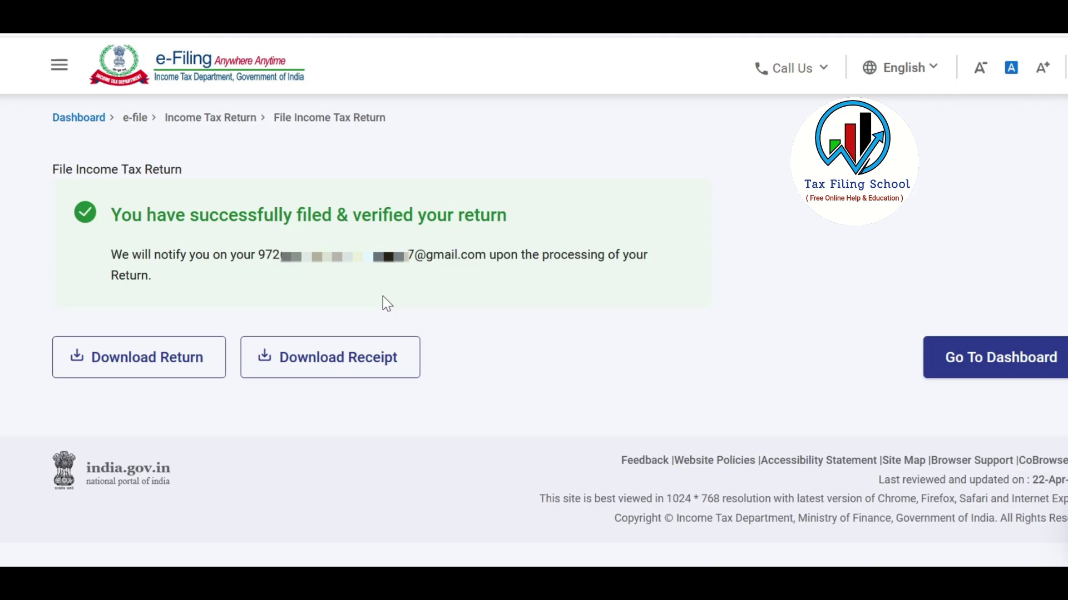
left_click(380, 377)
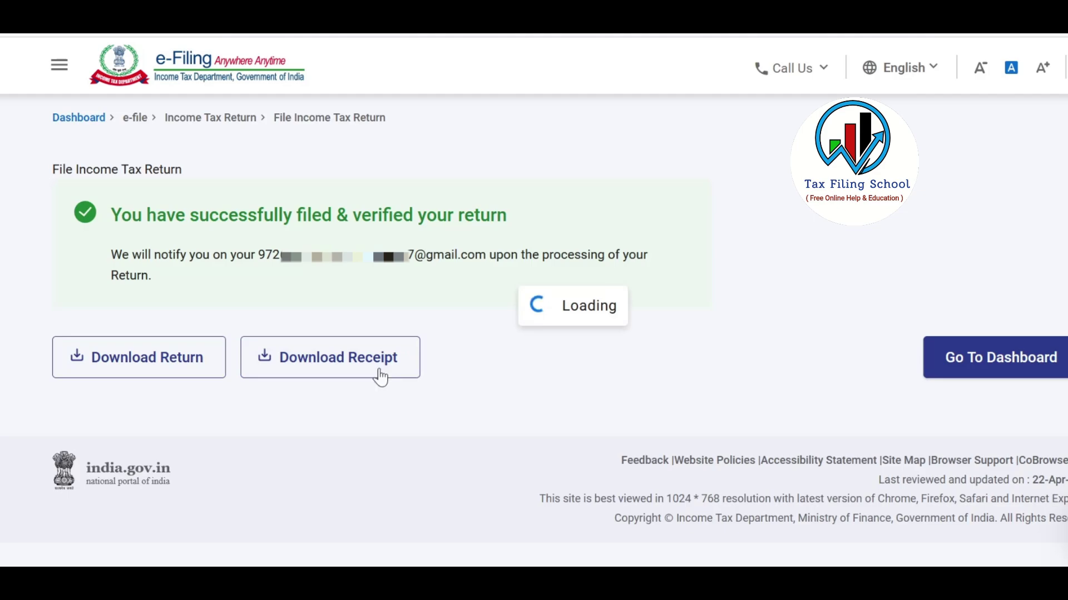